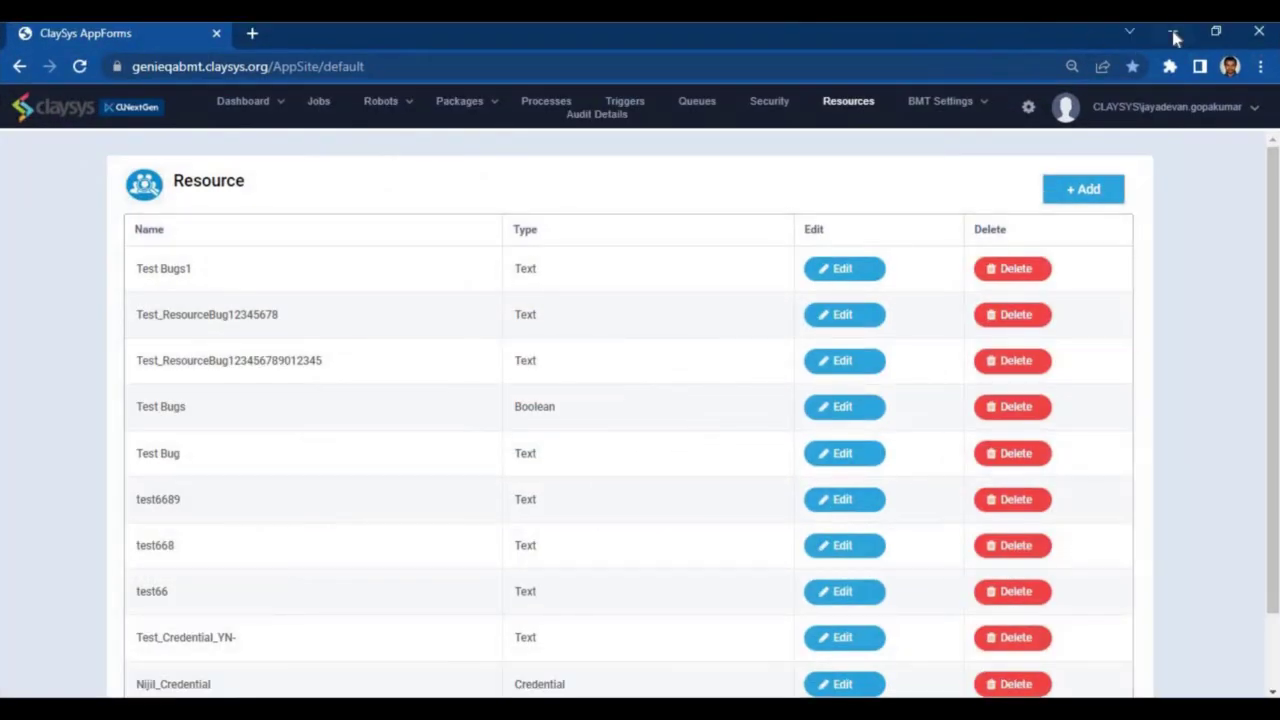
Step: Minimize the browser to bring the empty MainSequence workflow into view
{"action": "left_click", "coordinate": [1175, 37]}
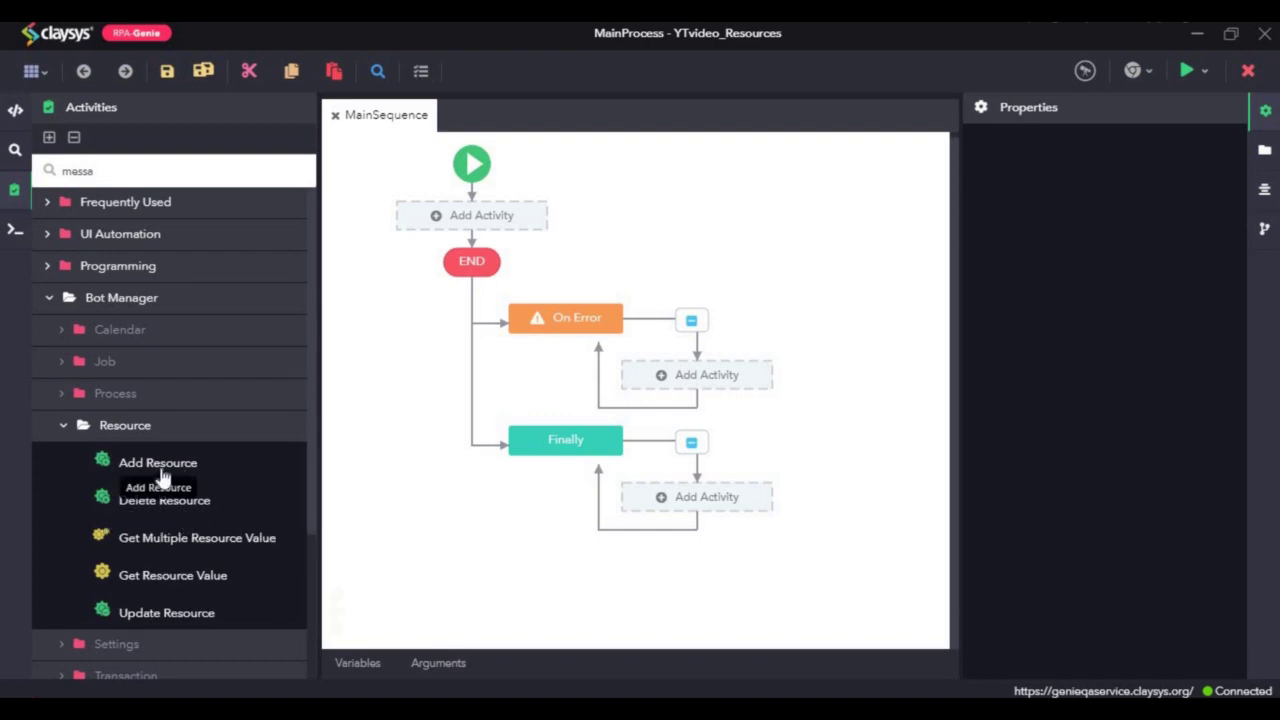
Step: Drag three Add Resource activities into MainSequence one below another and select the first
{"action": "left_click_drag", "start_coordinate": [133, 477], "coordinate": [471, 215]}
{"action": "left_click_drag", "start_coordinate": [150, 463], "coordinate": [458, 264]}
{"action": "left_click_drag", "start_coordinate": [153, 478], "coordinate": [465, 308]}
{"action": "left_click", "coordinate": [519, 210]}
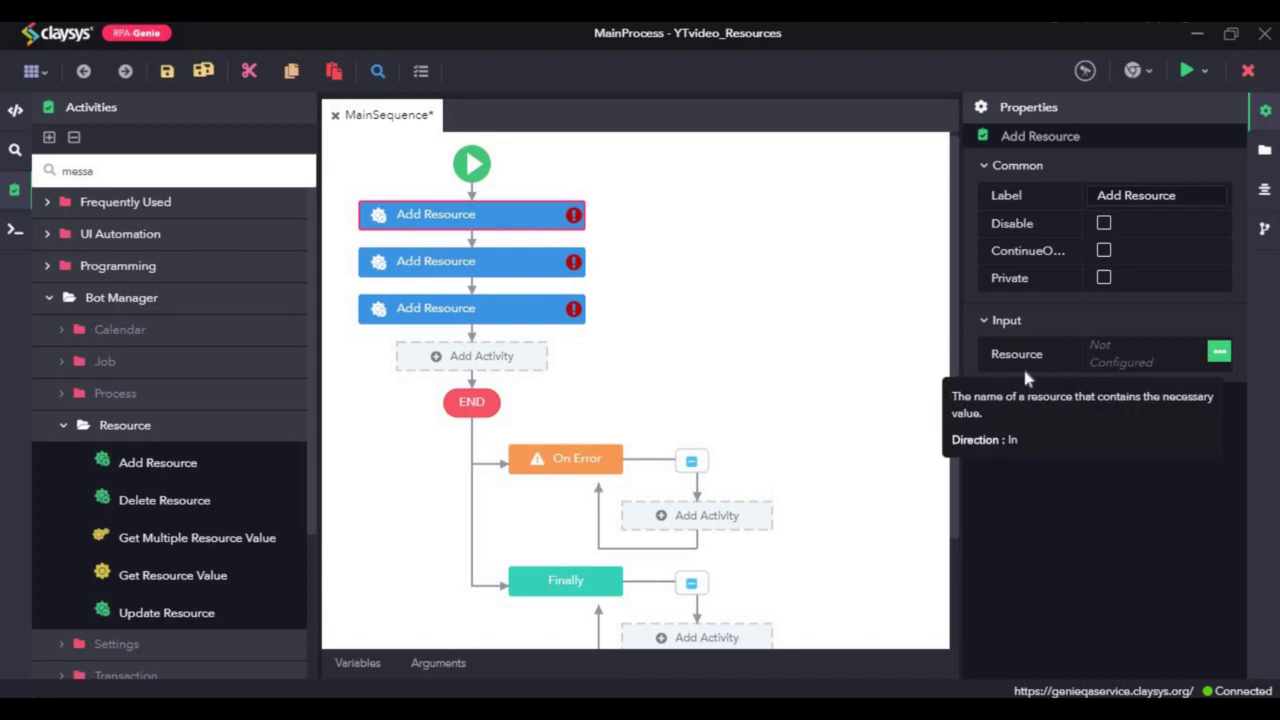
Step: Make the first activity an editable Text resource TestResource_Text, same description, value 'Hello world'
{"action": "left_click", "coordinate": [1219, 354]}
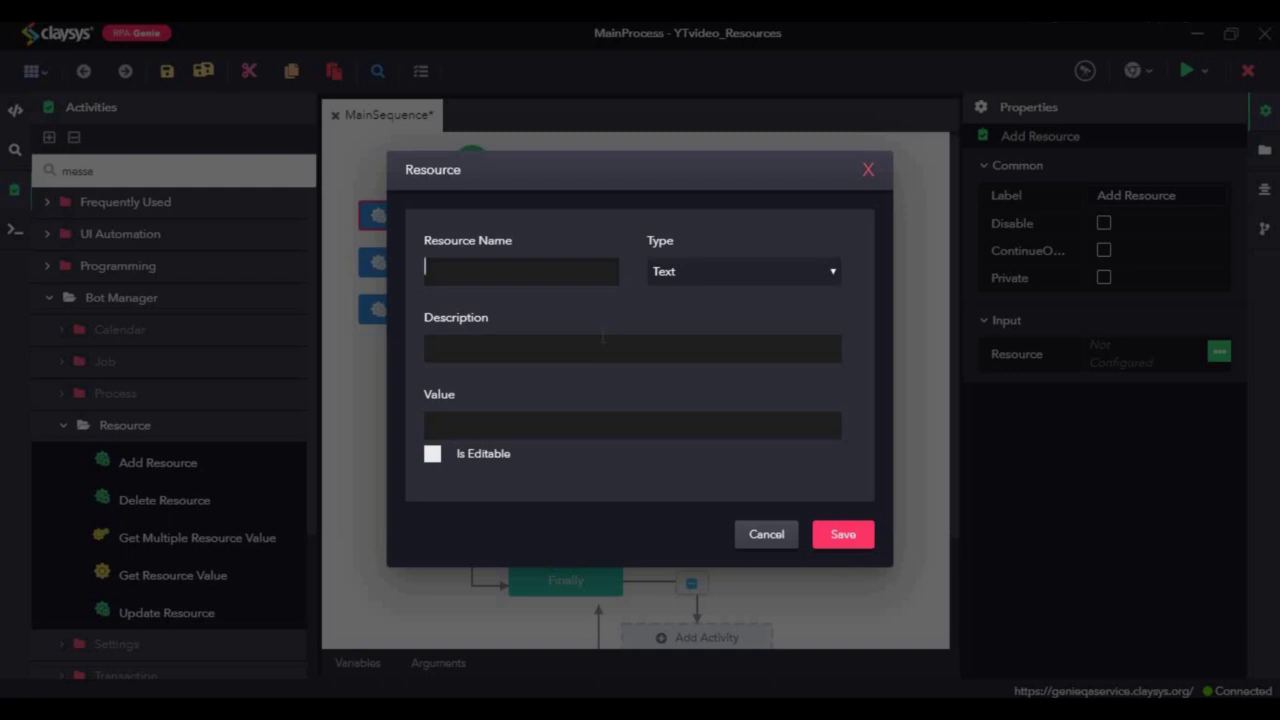
{"action": "type", "text": "t"}
{"action": "type", "text": "\"TestReso"}
{"action": "type", "text": "urce_T"}
{"action": "type", "text": "ext"}
{"action": "key", "text": "ctrl+a"}
{"action": "key", "text": "ctrl+c"}
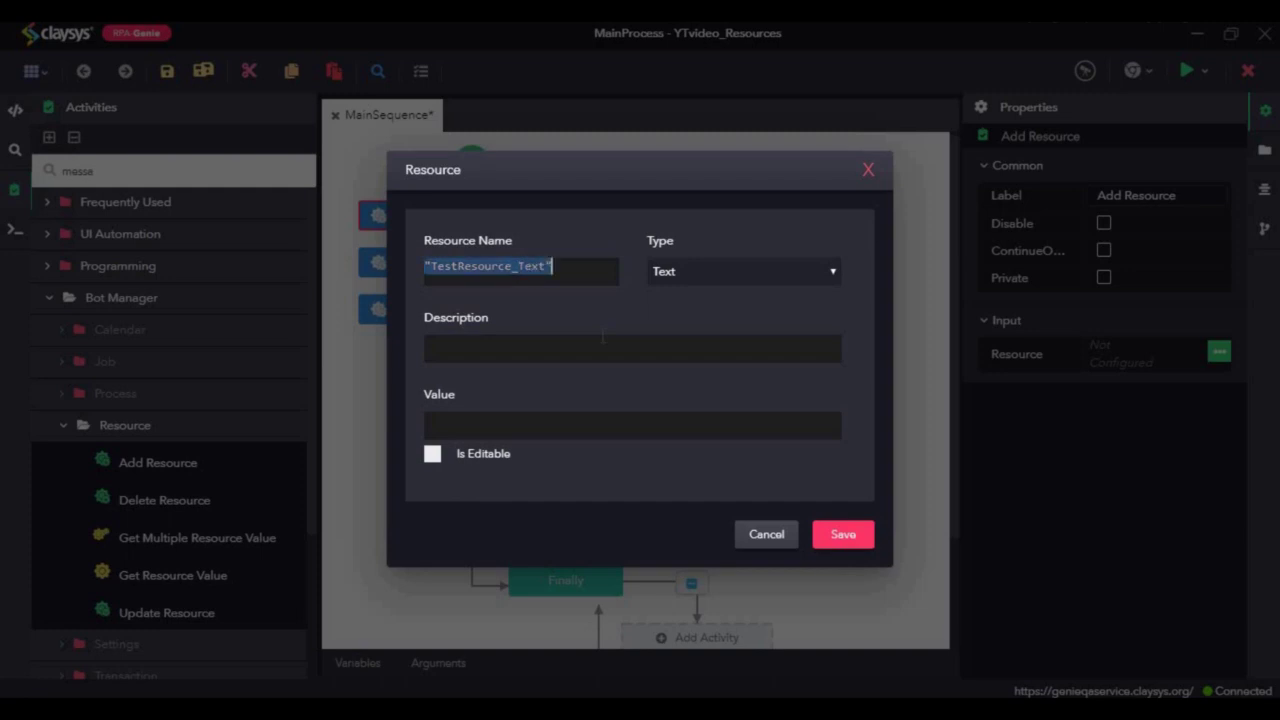
{"action": "left_click", "coordinate": [539, 353]}
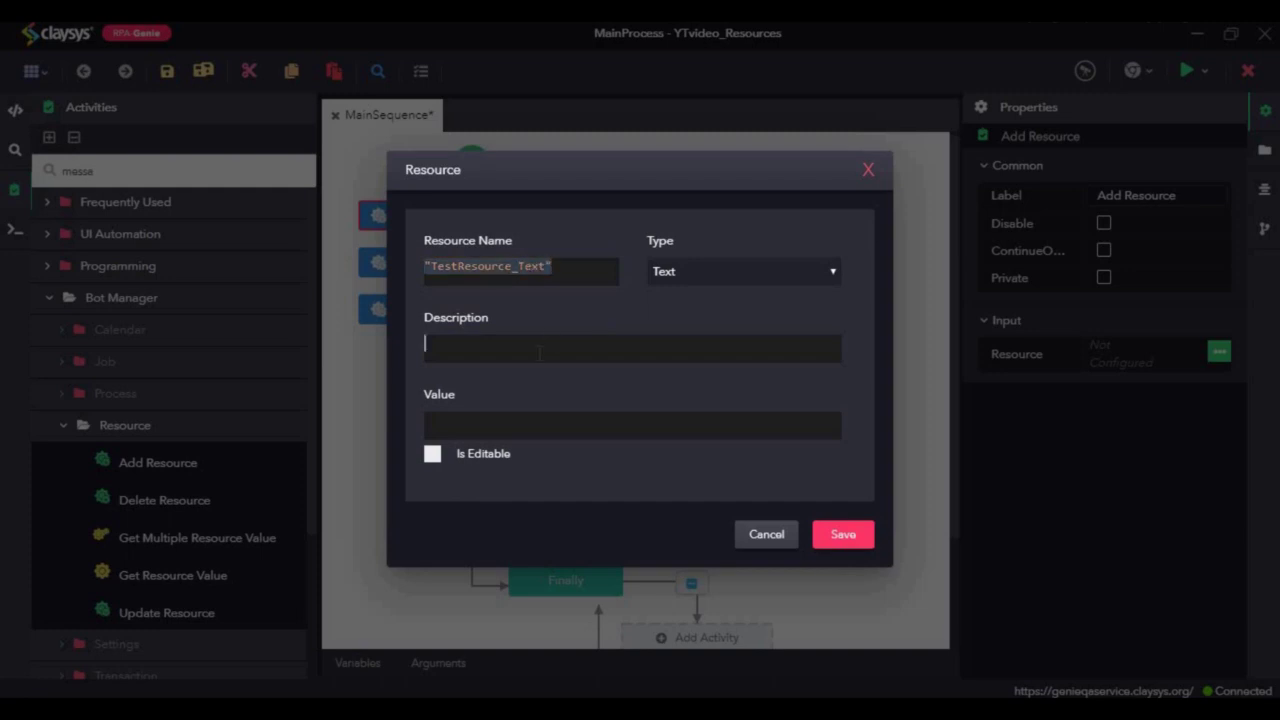
{"action": "key", "text": "ctrl+v"}
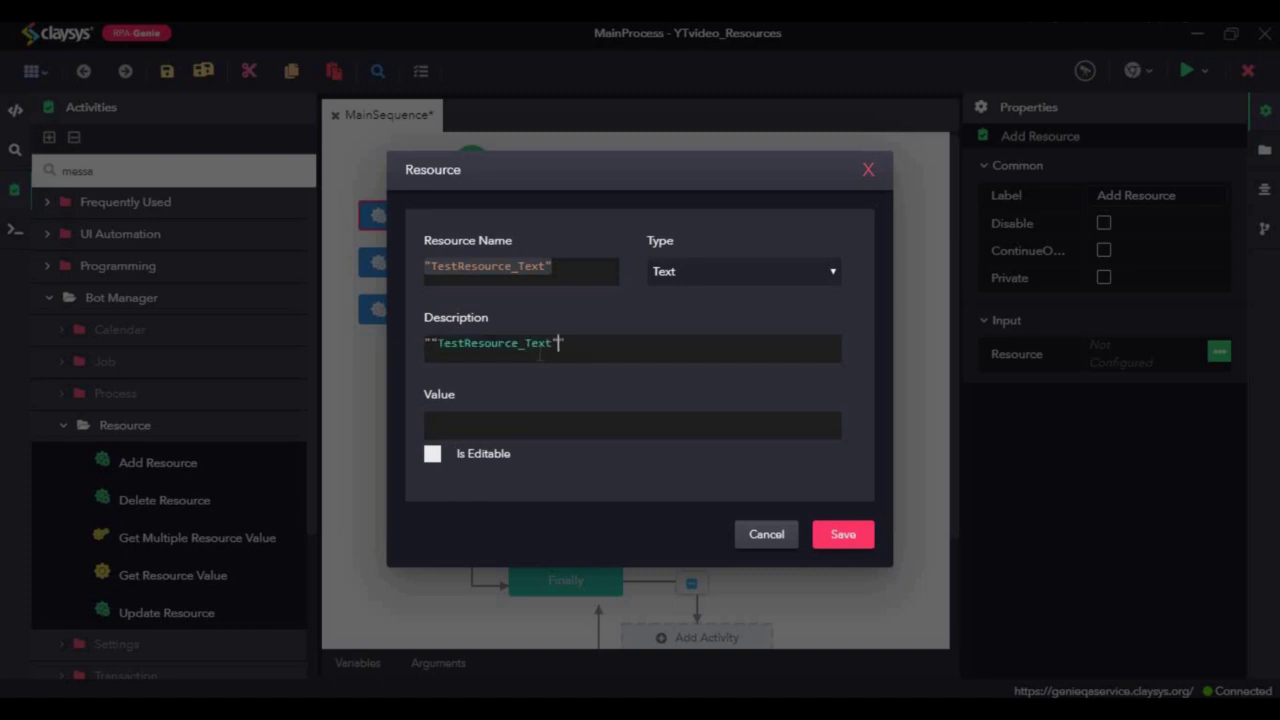
{"action": "key", "text": "ctrl+z"}
{"action": "key", "text": "ctrl+v"}
{"action": "left_click", "coordinate": [545, 429]}
{"action": "type", "text": "\"Hello"}
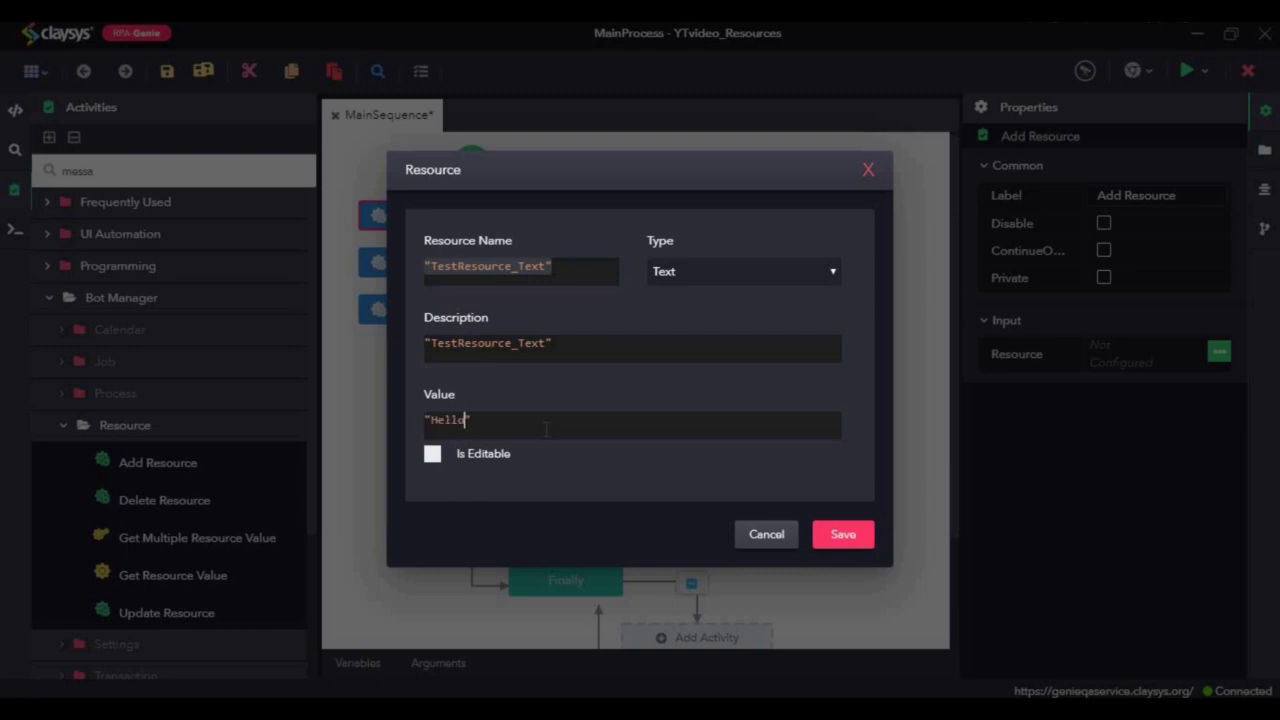
{"action": "type", "text": " world"}
{"action": "left_click", "coordinate": [433, 454]}
{"action": "left_click", "coordinate": [841, 537]}
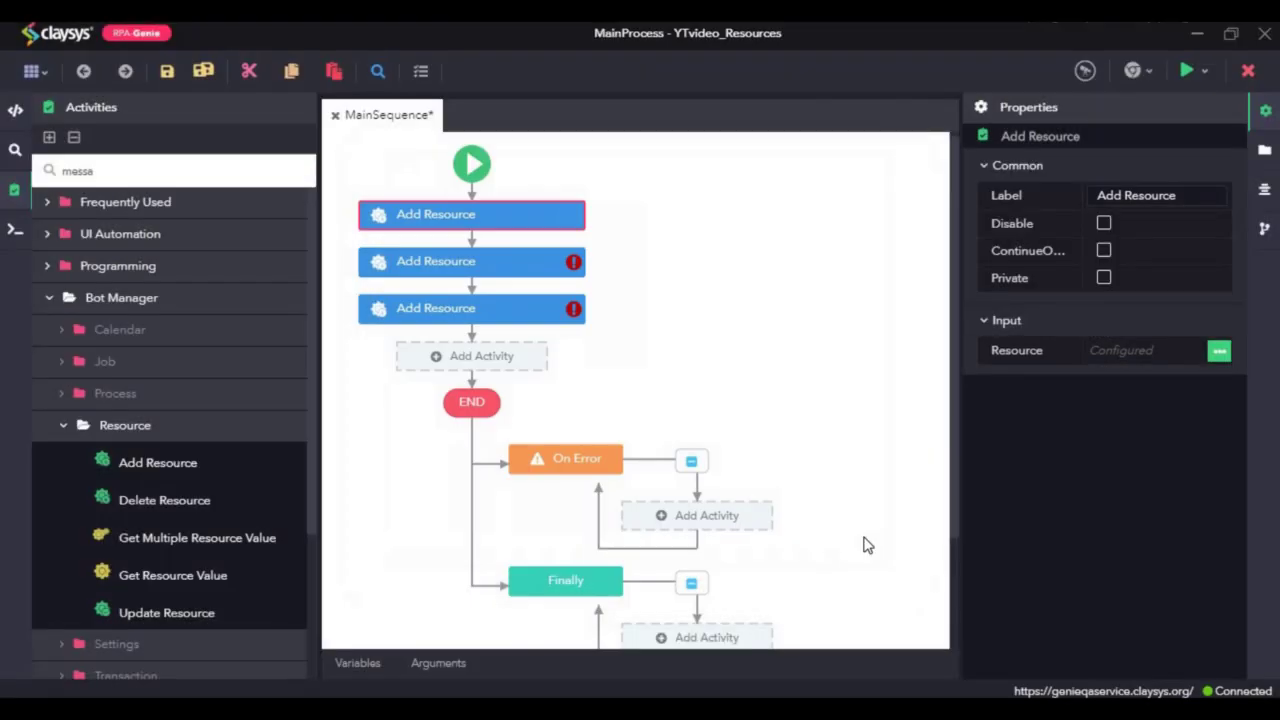
Step: Set the second Add Resource activity's resource type to Boolean
{"action": "left_click", "coordinate": [413, 274]}
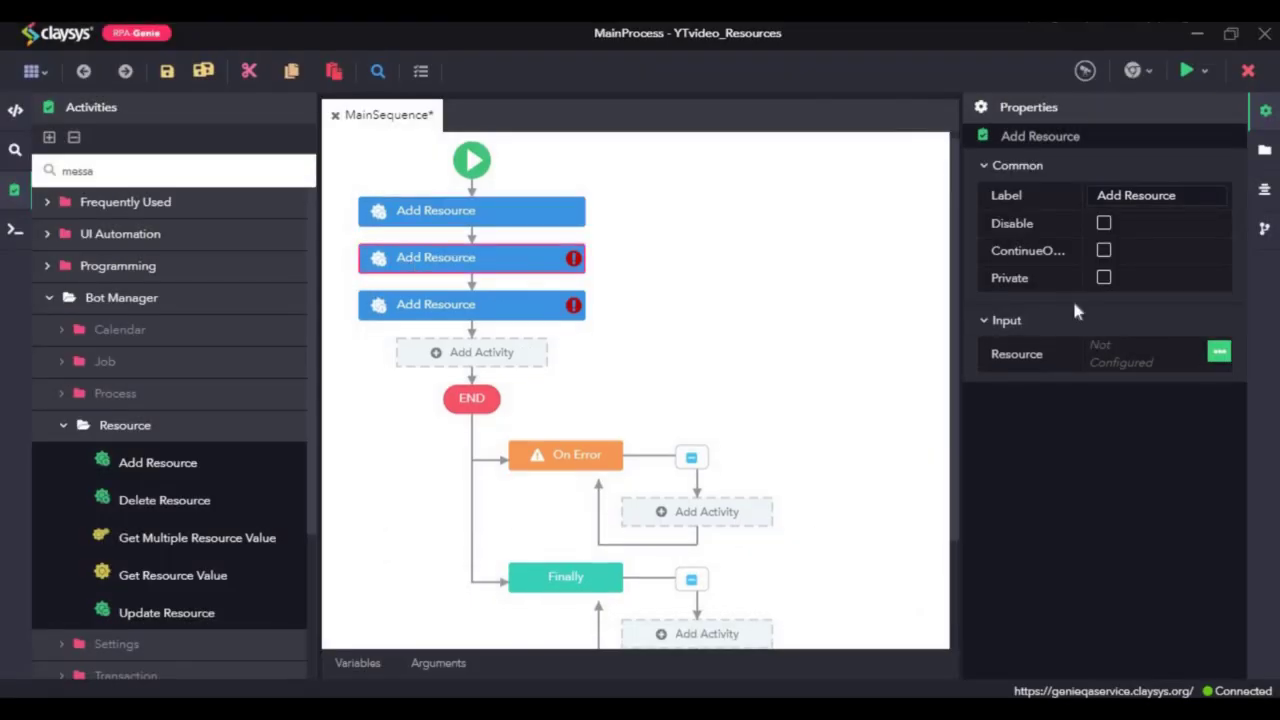
{"action": "left_click", "coordinate": [1219, 352]}
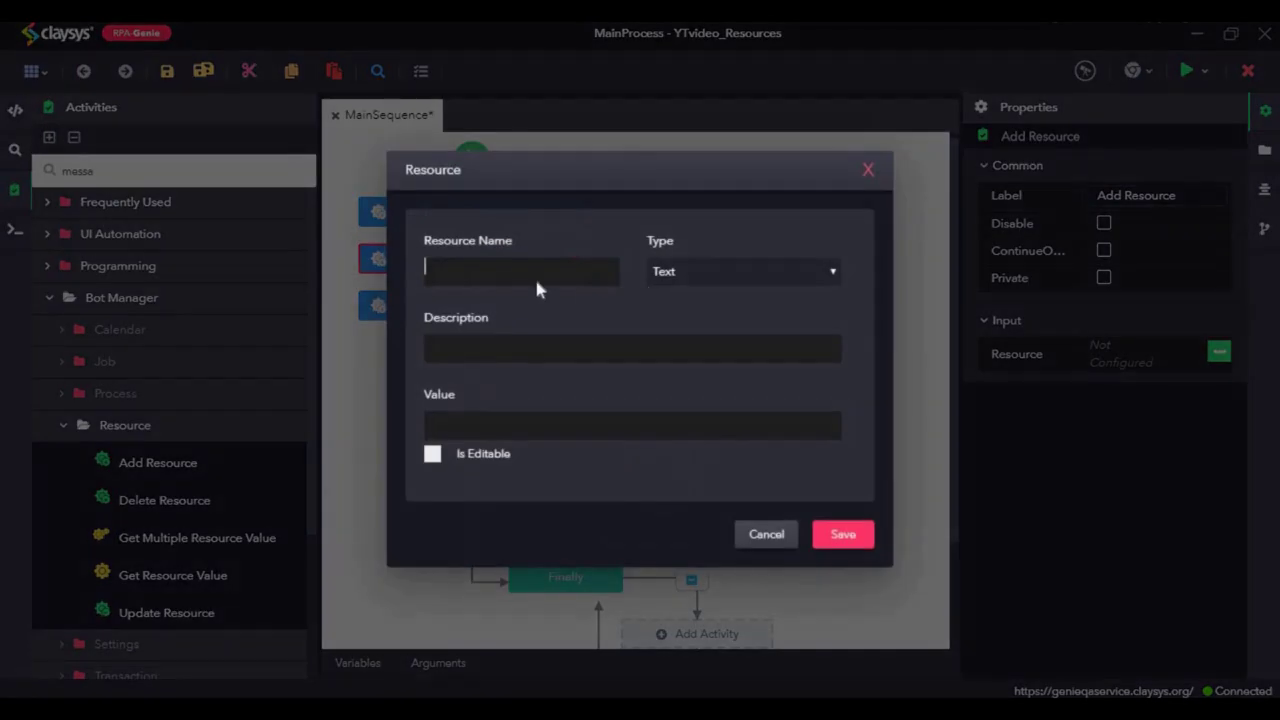
{"action": "left_click", "coordinate": [712, 278]}
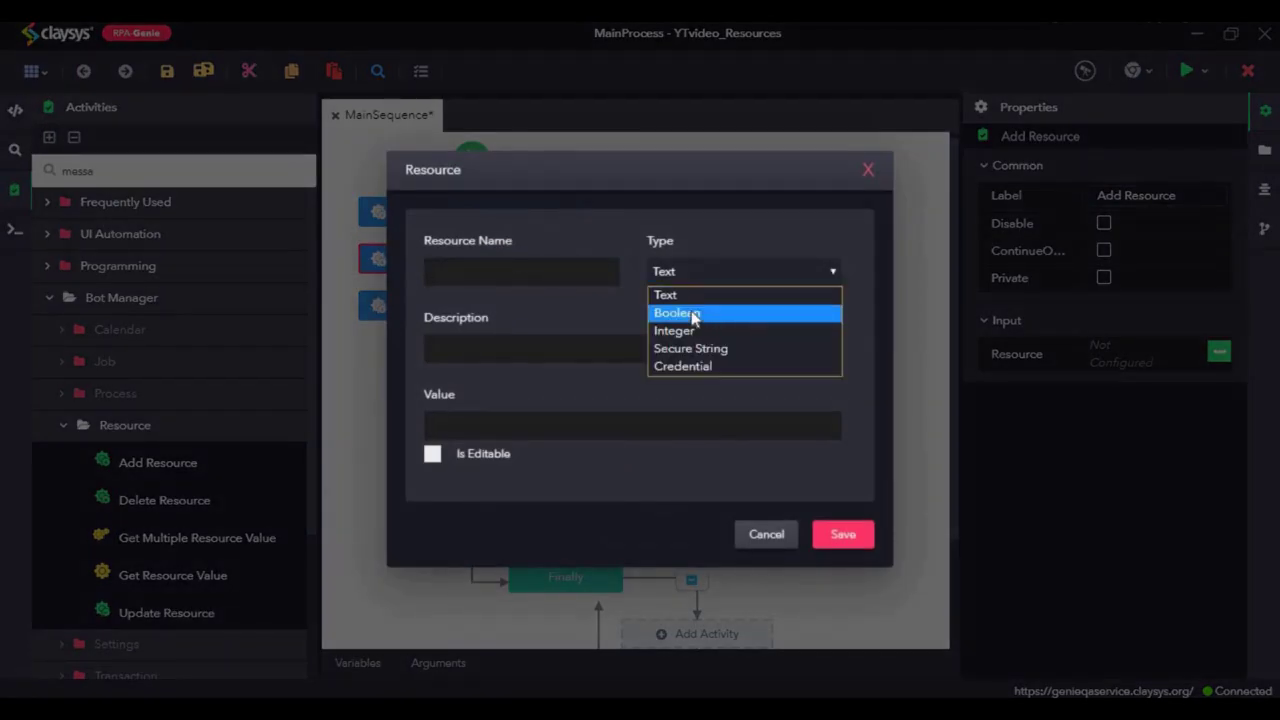
{"action": "left_click", "coordinate": [694, 314]}
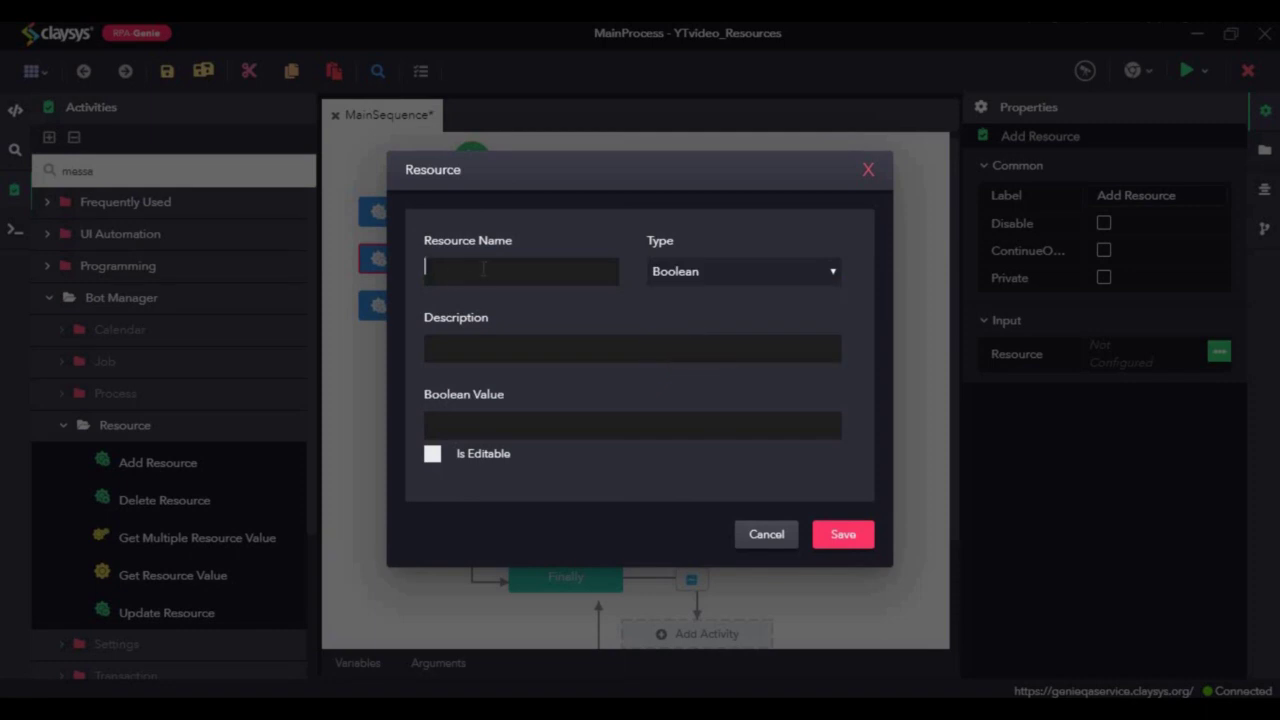
Step: Name it TestResource_Boolean, reuse the name as description, set value true, and save
{"action": "type", "text": "TTestResource_Boolean\""}
{"action": "left_click", "coordinate": [586, 348]}
{"action": "left_click", "coordinate": [514, 270]}
{"action": "double_click", "coordinate": [514, 268]}
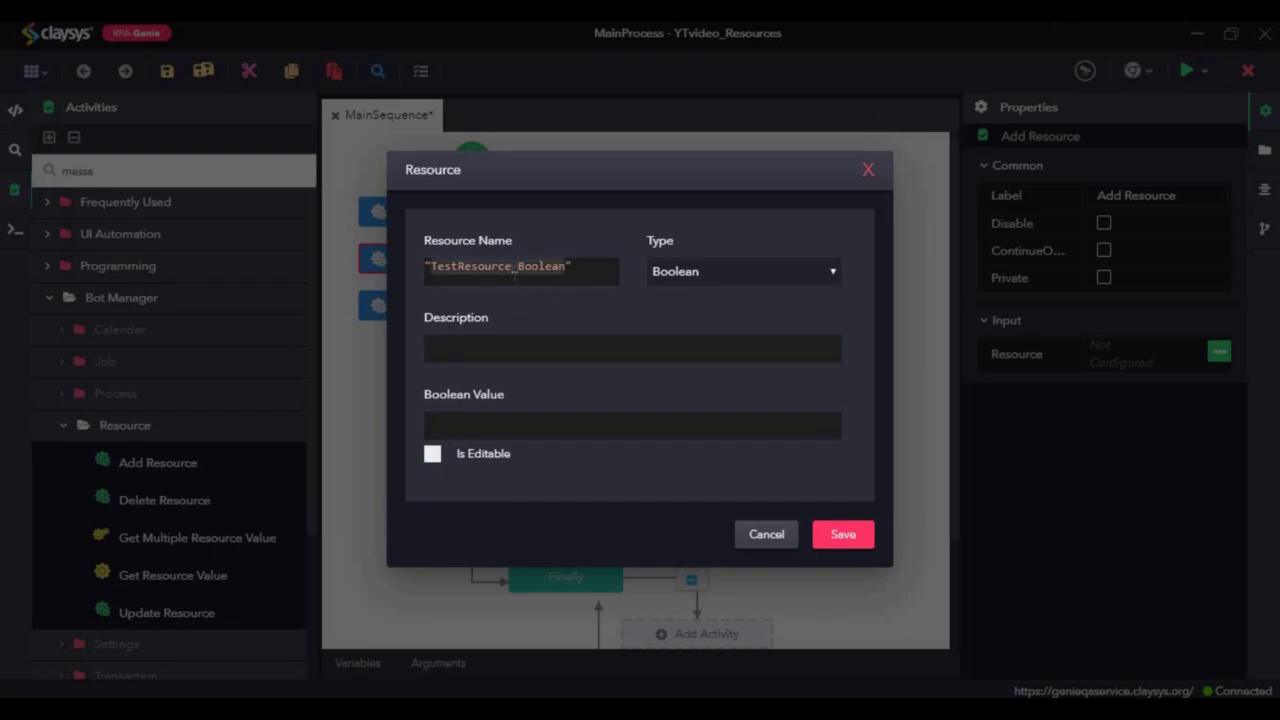
{"action": "key", "text": "ctrl+a"}
{"action": "key", "text": "ctrl+c"}
{"action": "left_click", "coordinate": [490, 350]}
{"action": "key", "text": "ctrl+v"}
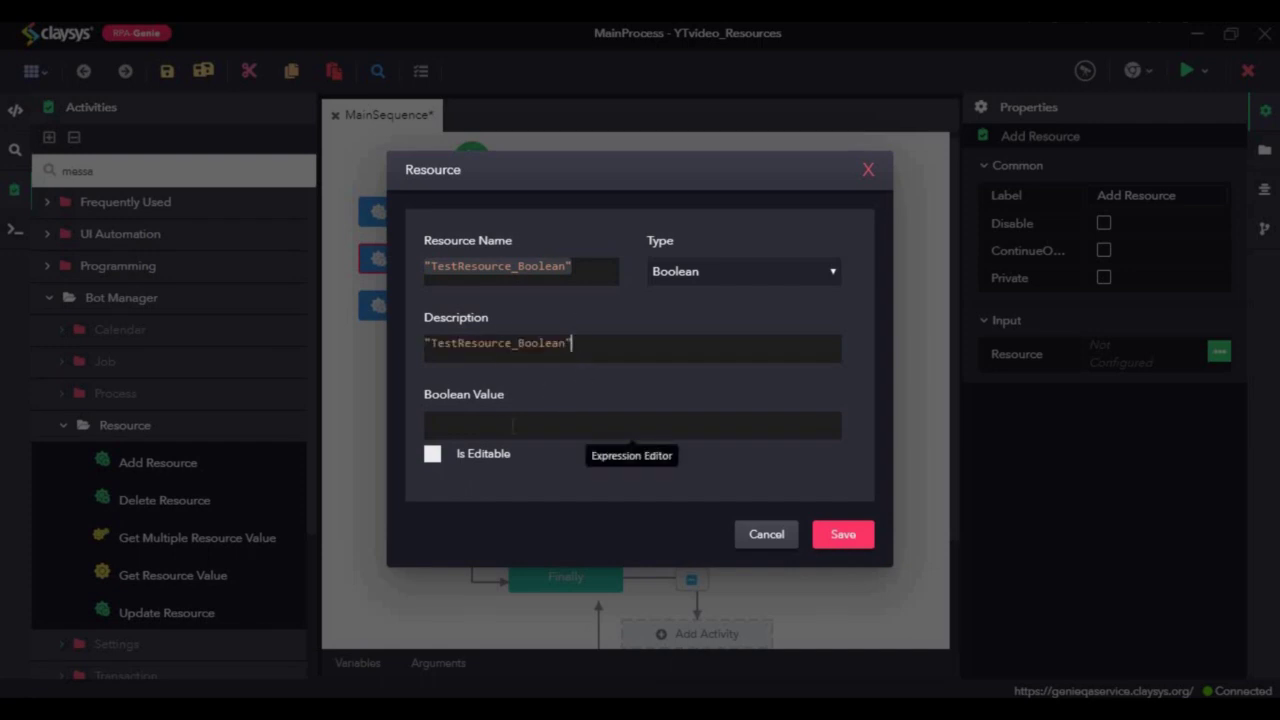
{"action": "left_click", "coordinate": [512, 424]}
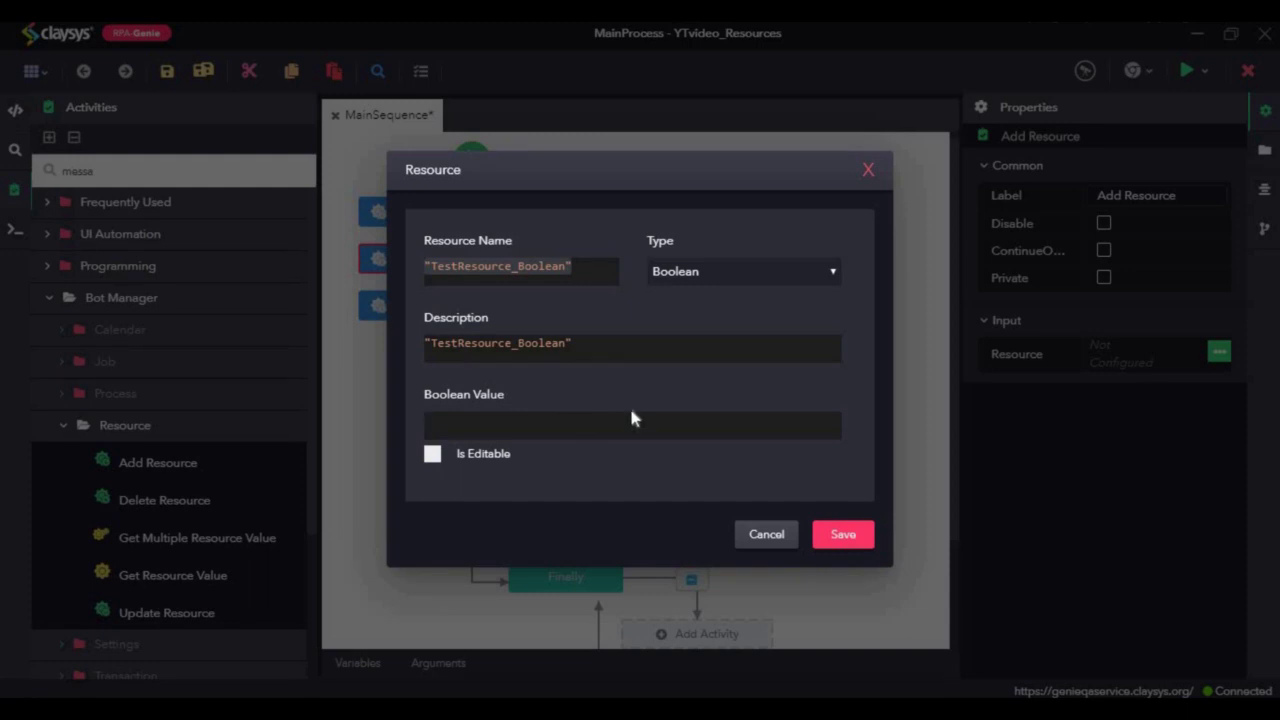
{"action": "type", "text": "tru"}
{"action": "left_click", "coordinate": [478, 439]}
{"action": "left_click", "coordinate": [843, 534]}
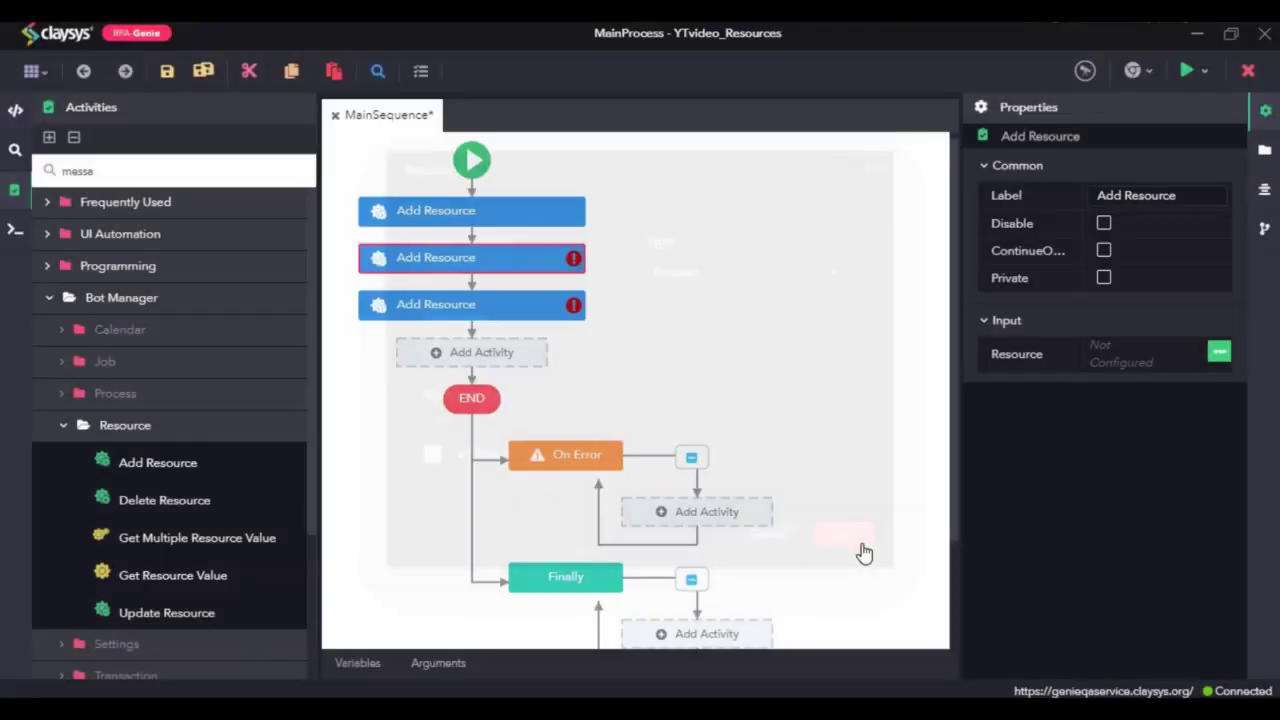
{"action": "left_click", "coordinate": [440, 297]}
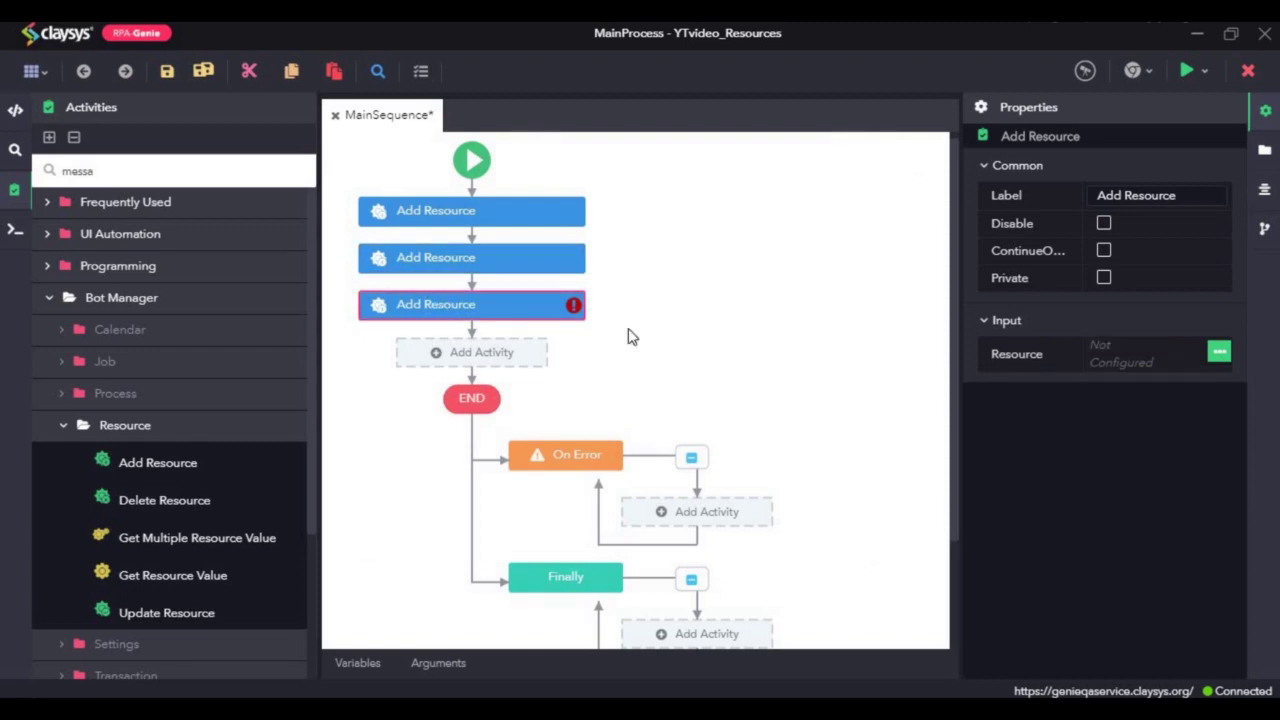
Step: Name the third resource TestResource_Credentials, type Credential, with the name reused as description
{"action": "left_click", "coordinate": [1220, 354]}
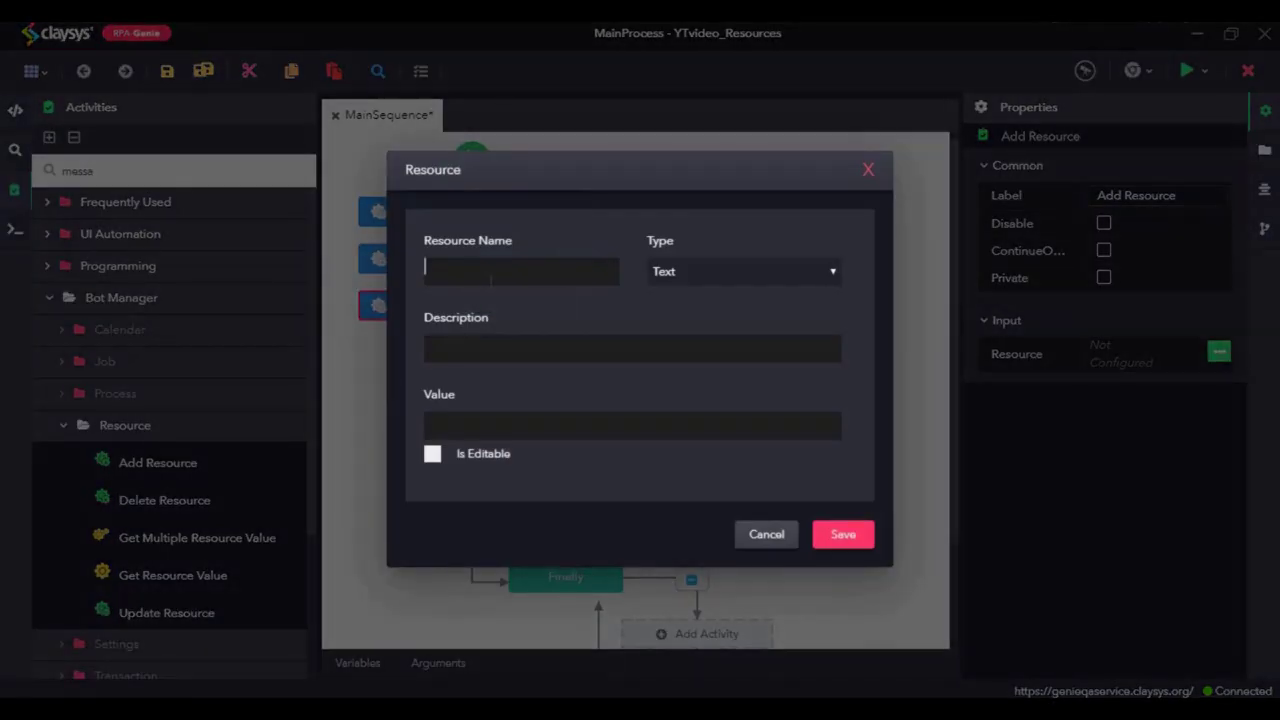
{"action": "type", "text": "\"TestResource_Credentials"}
{"action": "left_click", "coordinate": [703, 264]}
{"action": "left_click", "coordinate": [704, 366]}
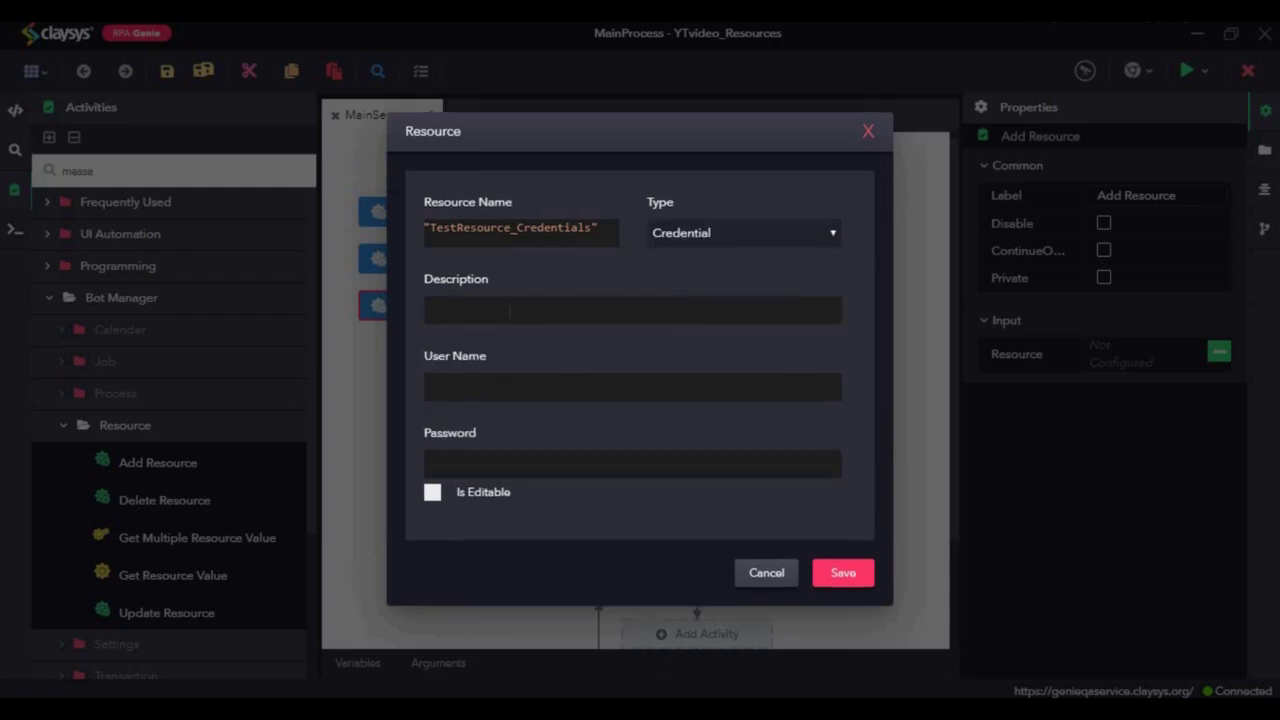
{"action": "left_click", "coordinate": [512, 228]}
{"action": "key", "text": "ctrl+a"}
{"action": "key", "text": "ctrl+c"}
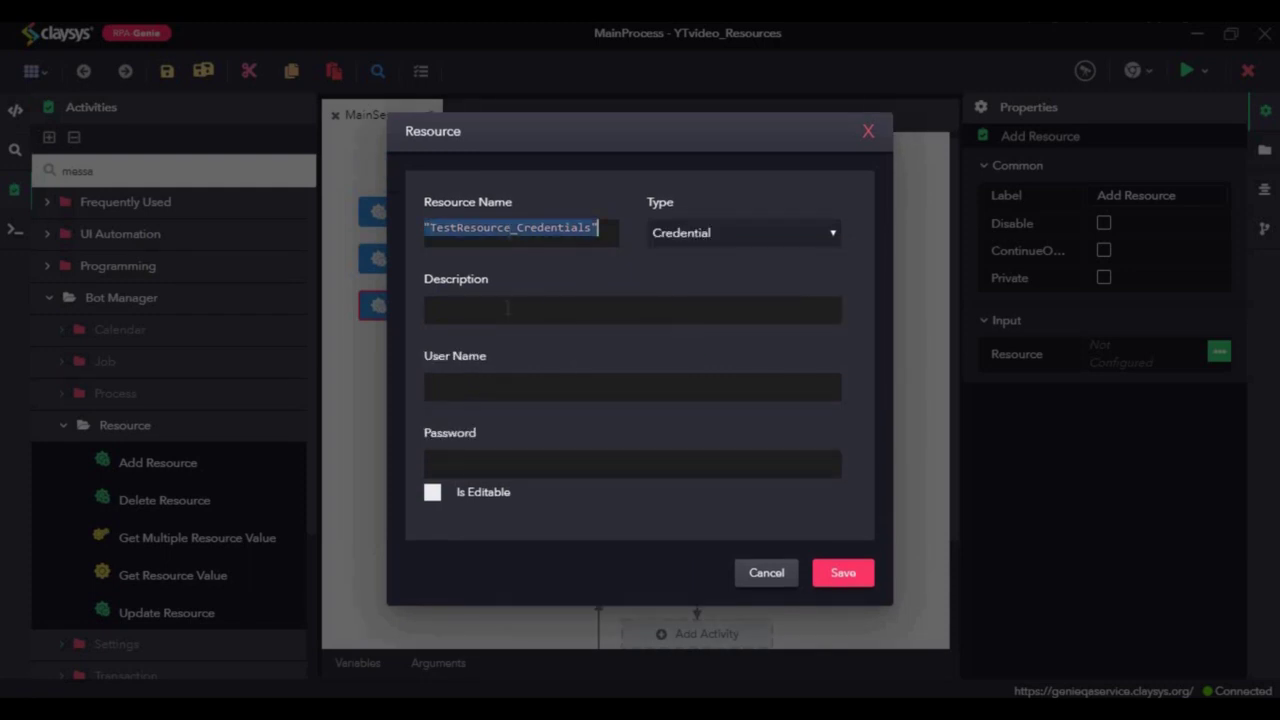
{"action": "left_click", "coordinate": [499, 310]}
{"action": "key", "text": "ctrl+v"}
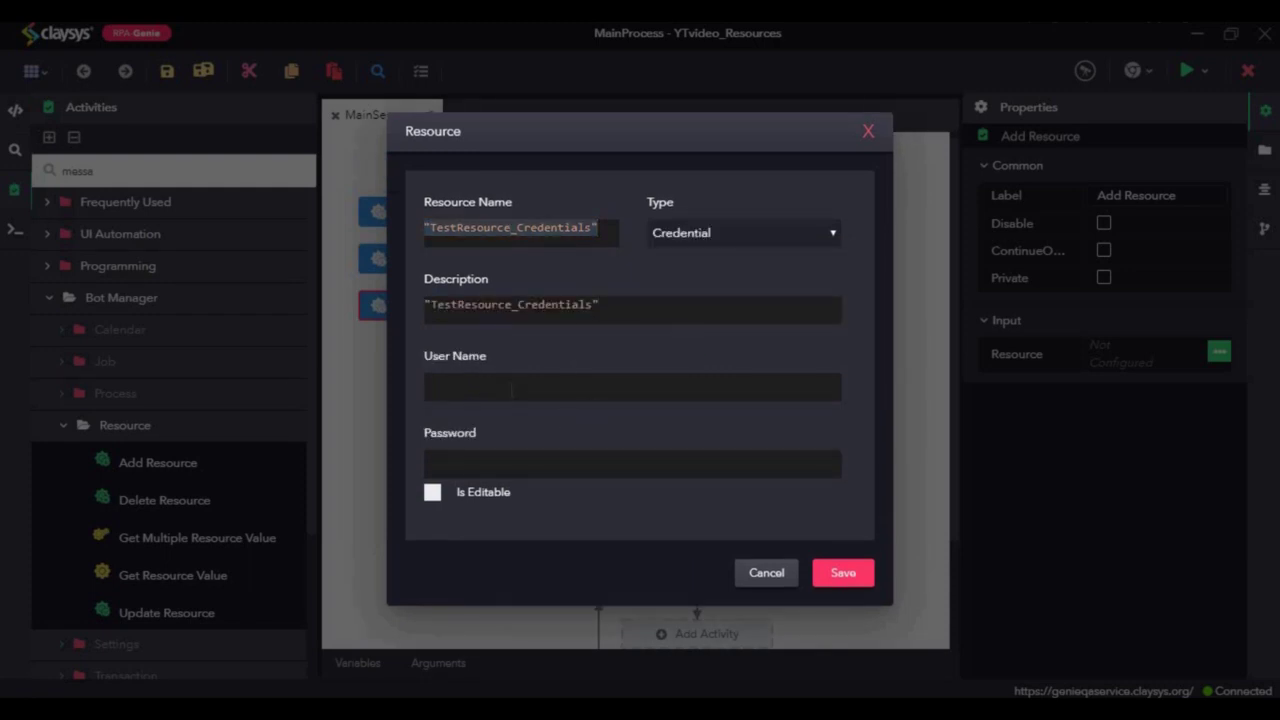
Step: Enter the credential's e-mail user name and password, then save the resource
{"action": "left_click", "coordinate": [512, 390]}
{"action": "left_click", "coordinate": [487, 466]}
{"action": "type", "text": "1234"}
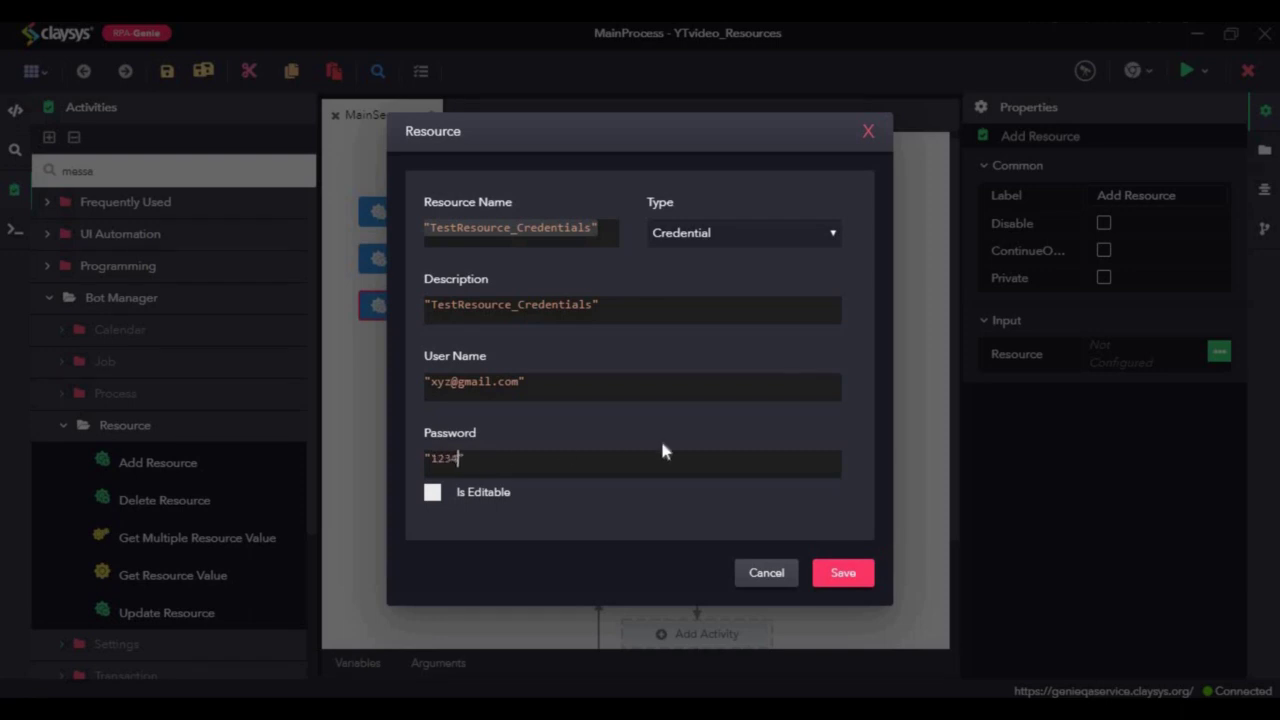
{"action": "left_click", "coordinate": [844, 574]}
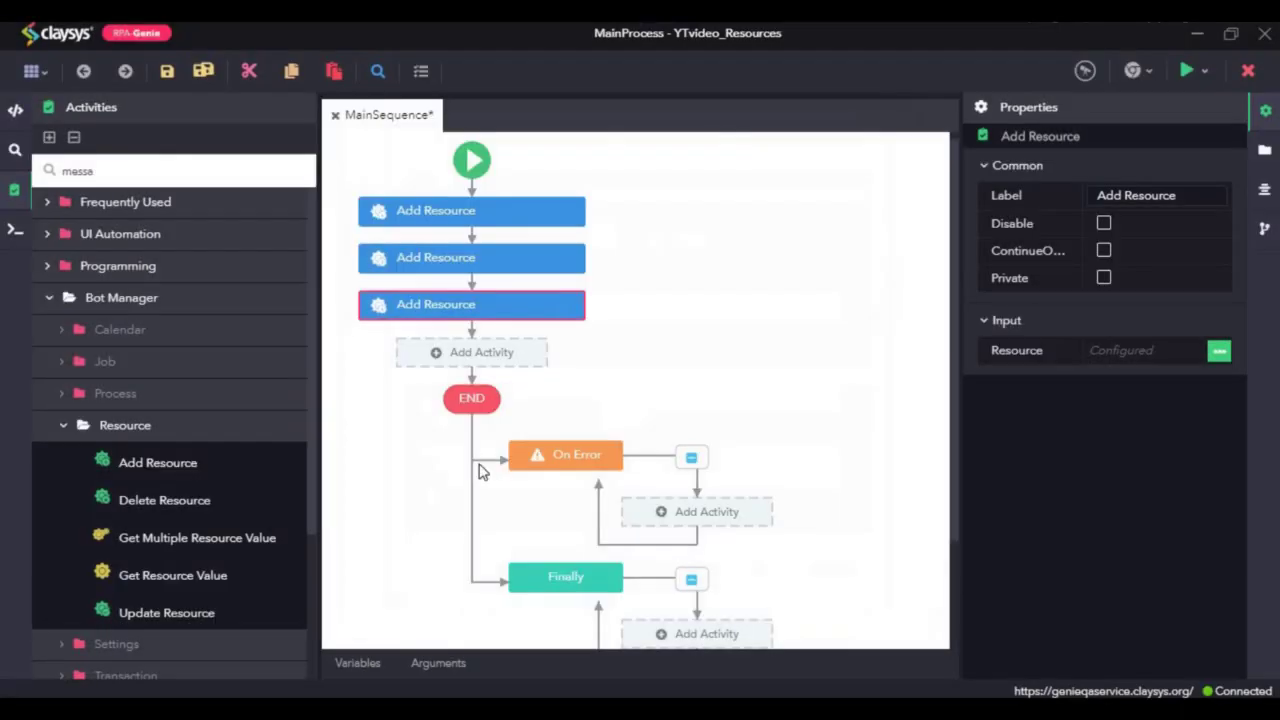
Step: Save all project files and run the workflow to create the three resources
{"action": "left_click", "coordinate": [210, 80]}
{"action": "left_click", "coordinate": [204, 71]}
{"action": "left_click", "coordinate": [1205, 72]}
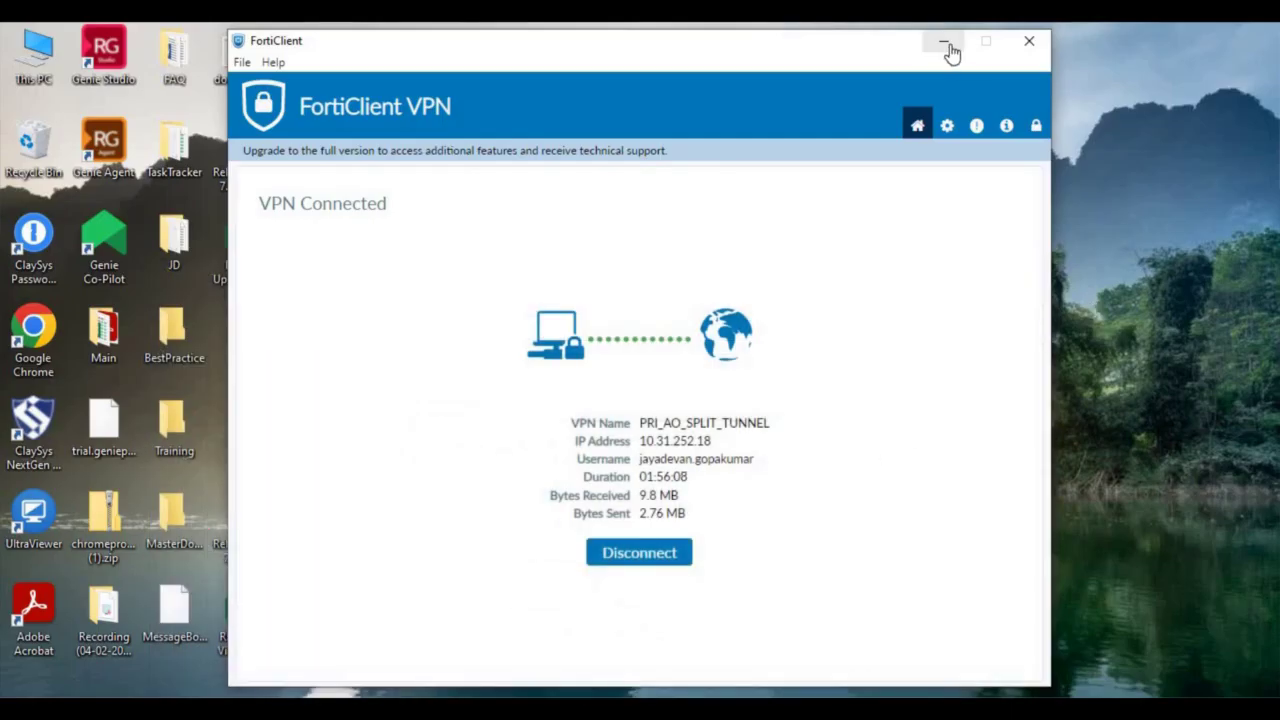
{"action": "left_click", "coordinate": [943, 41]}
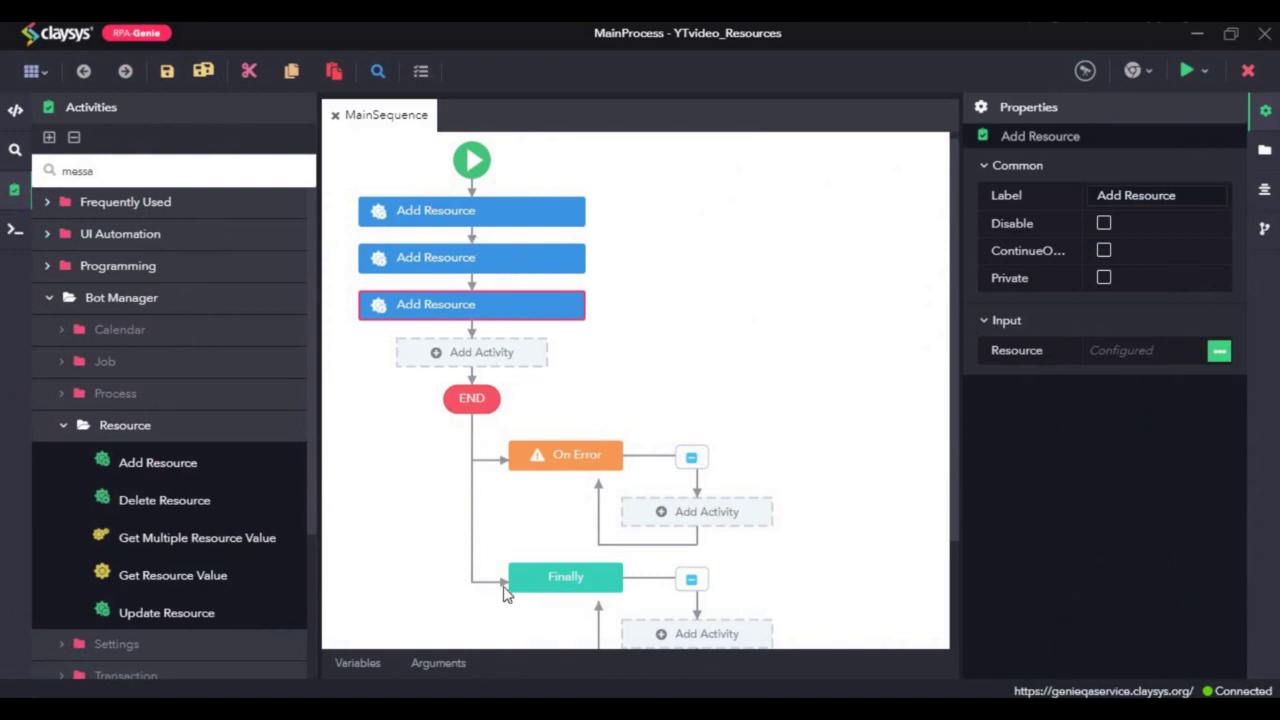
Step: Reload the AppForms Resources list and open TestResource_Text to see its 'Hello world' value
{"action": "mouse_move", "coordinate": [482, 710]}
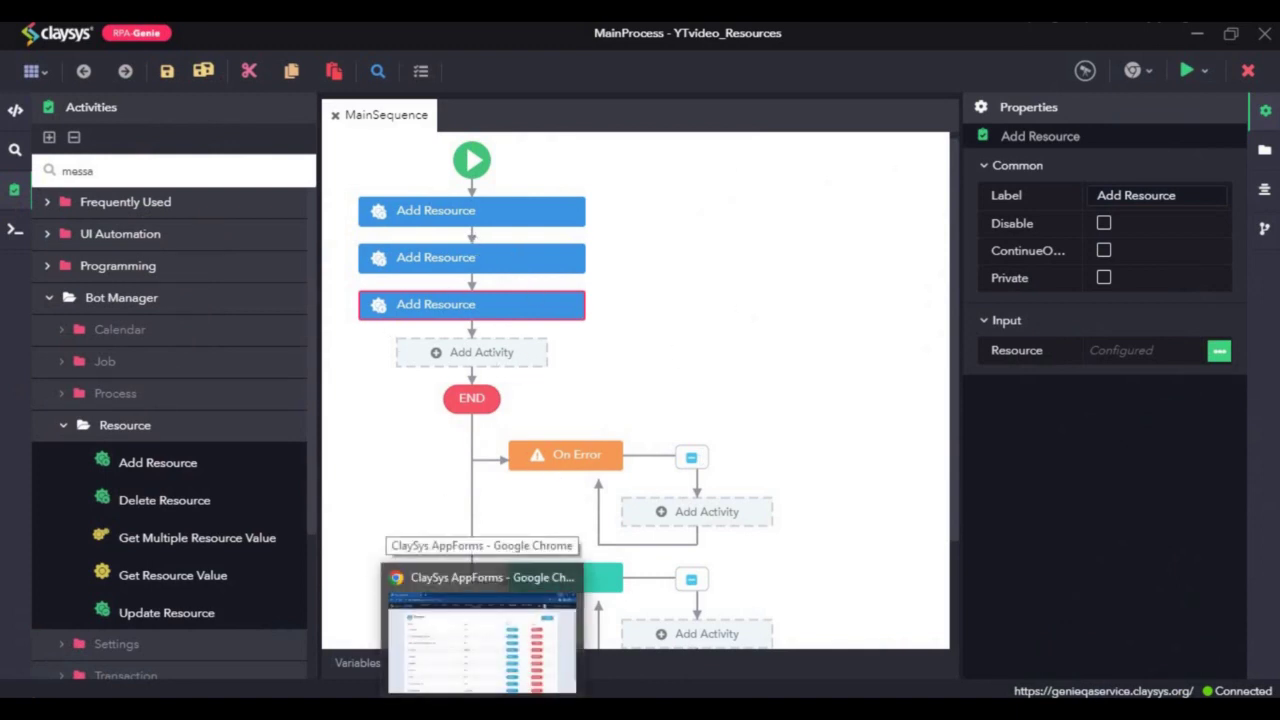
{"action": "left_click", "coordinate": [482, 635]}
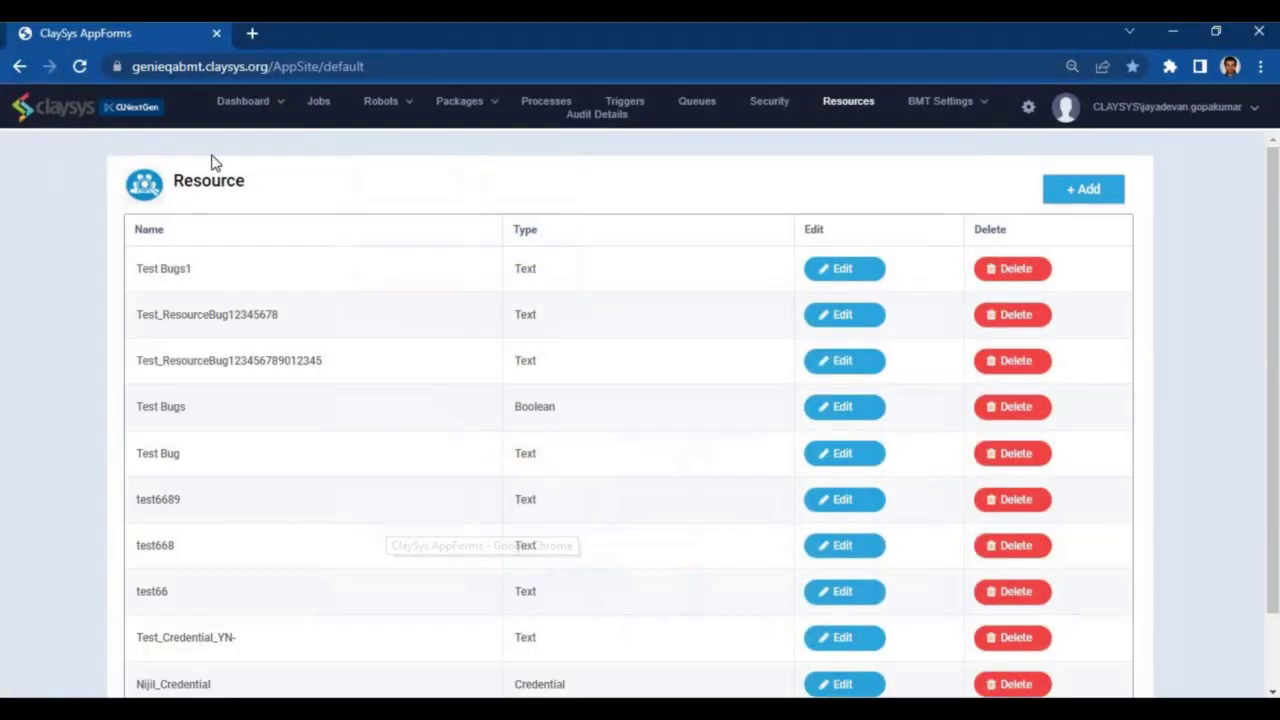
{"action": "left_click", "coordinate": [82, 67]}
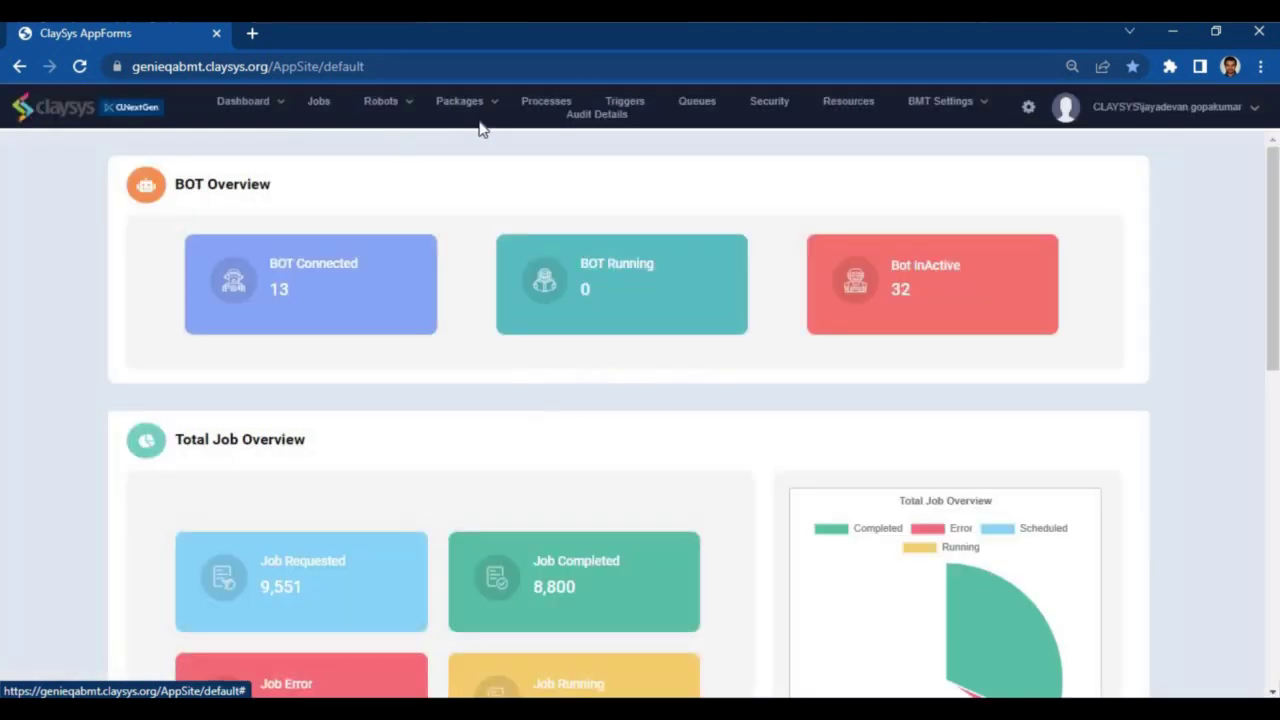
{"action": "left_click", "coordinate": [849, 104]}
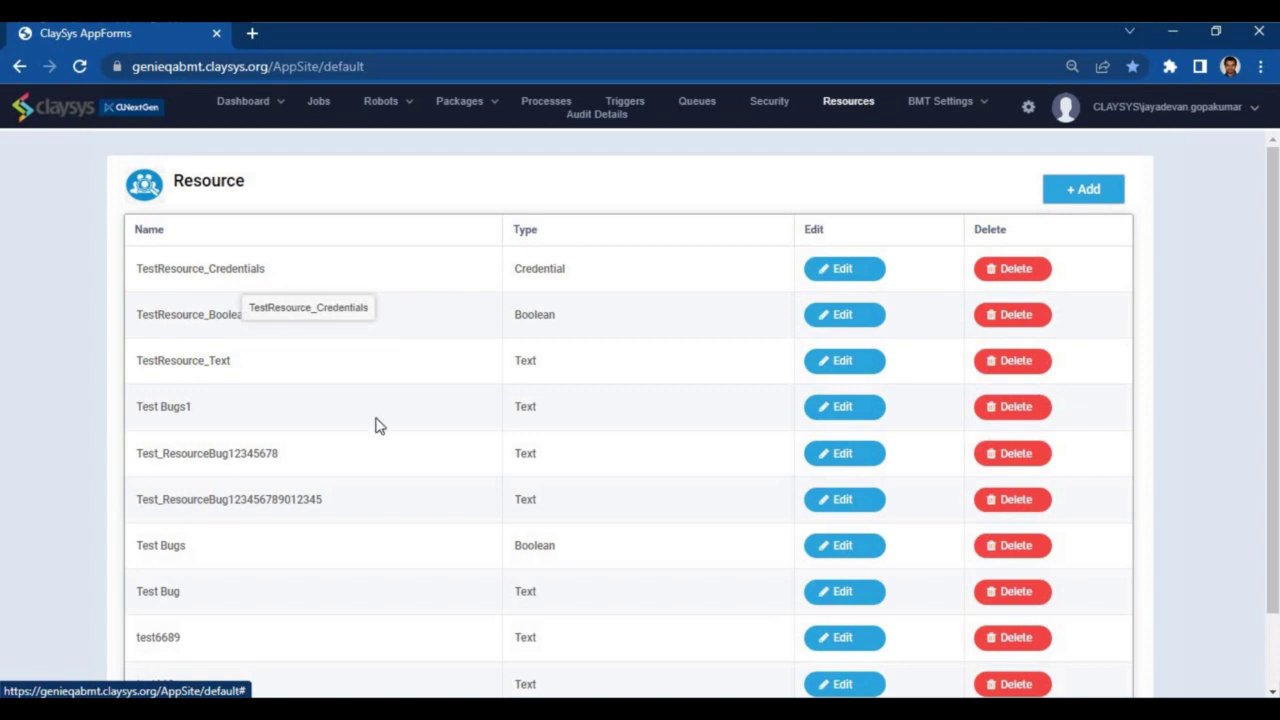
{"action": "left_click", "coordinate": [834, 370]}
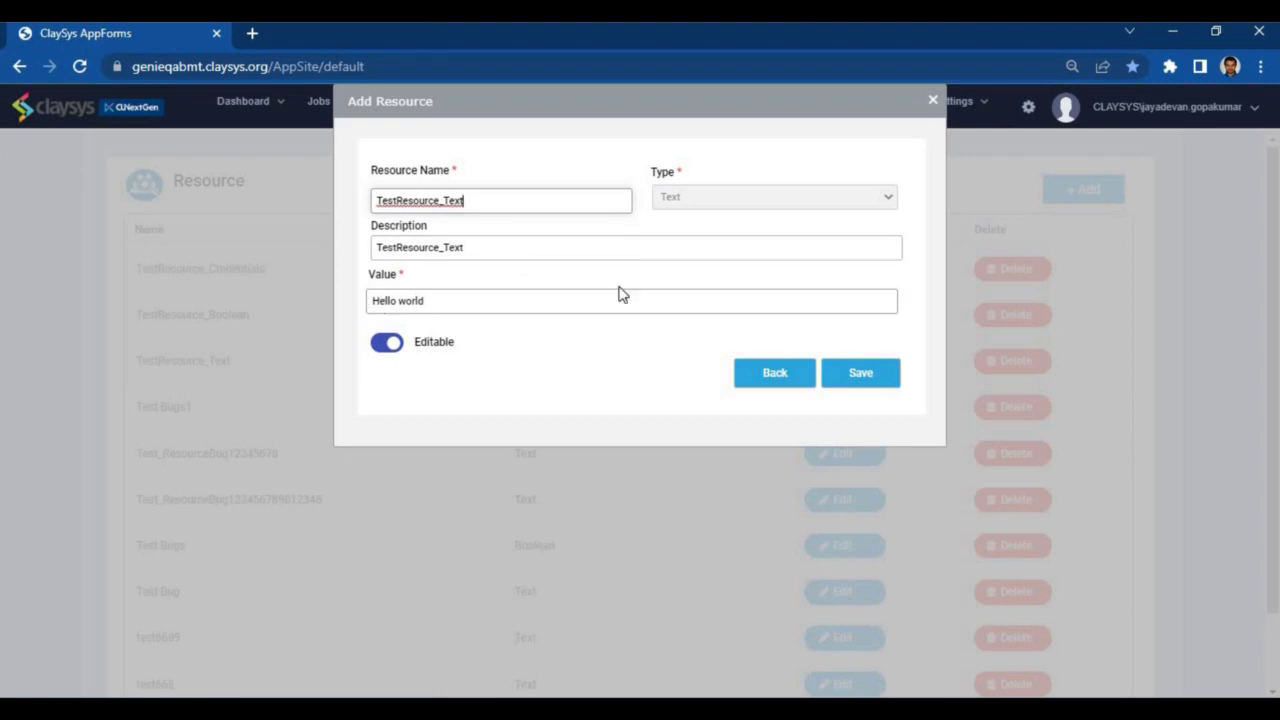
Step: Close TestResource_Text, then review and close the TestResource_Boolean and TestResource_Credentials details
{"action": "left_click", "coordinate": [933, 101]}
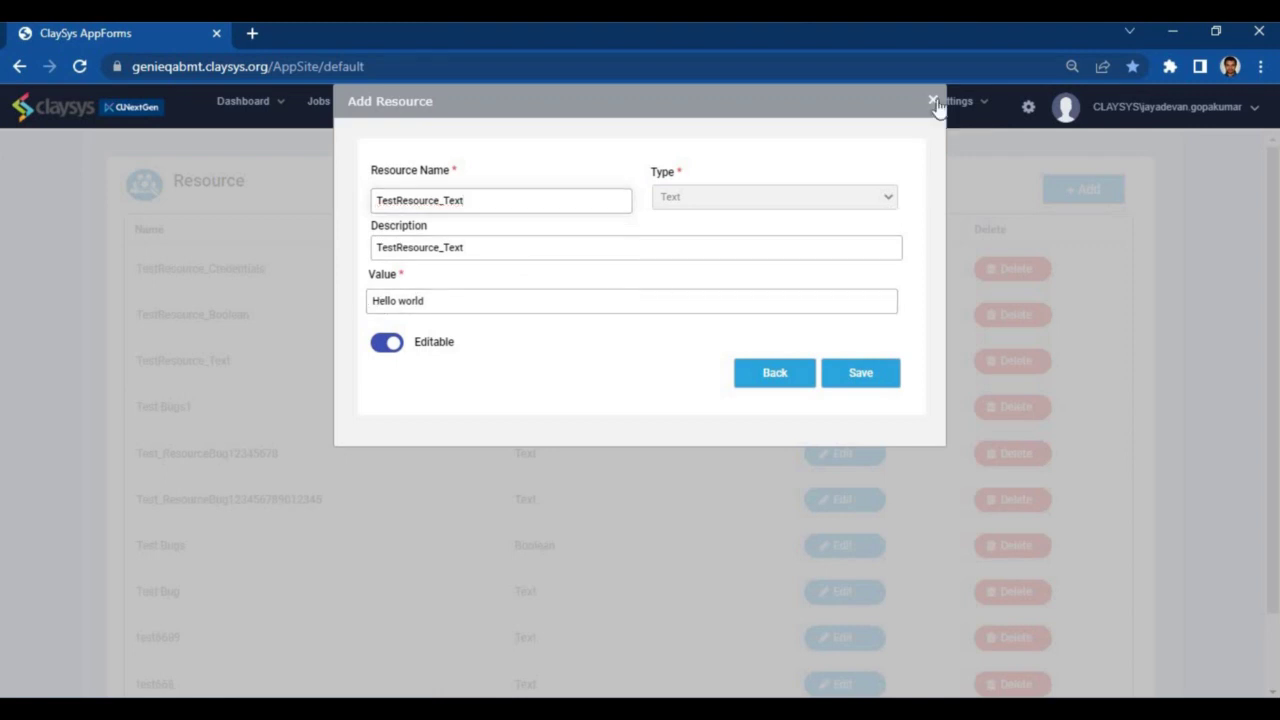
{"action": "left_click", "coordinate": [836, 316]}
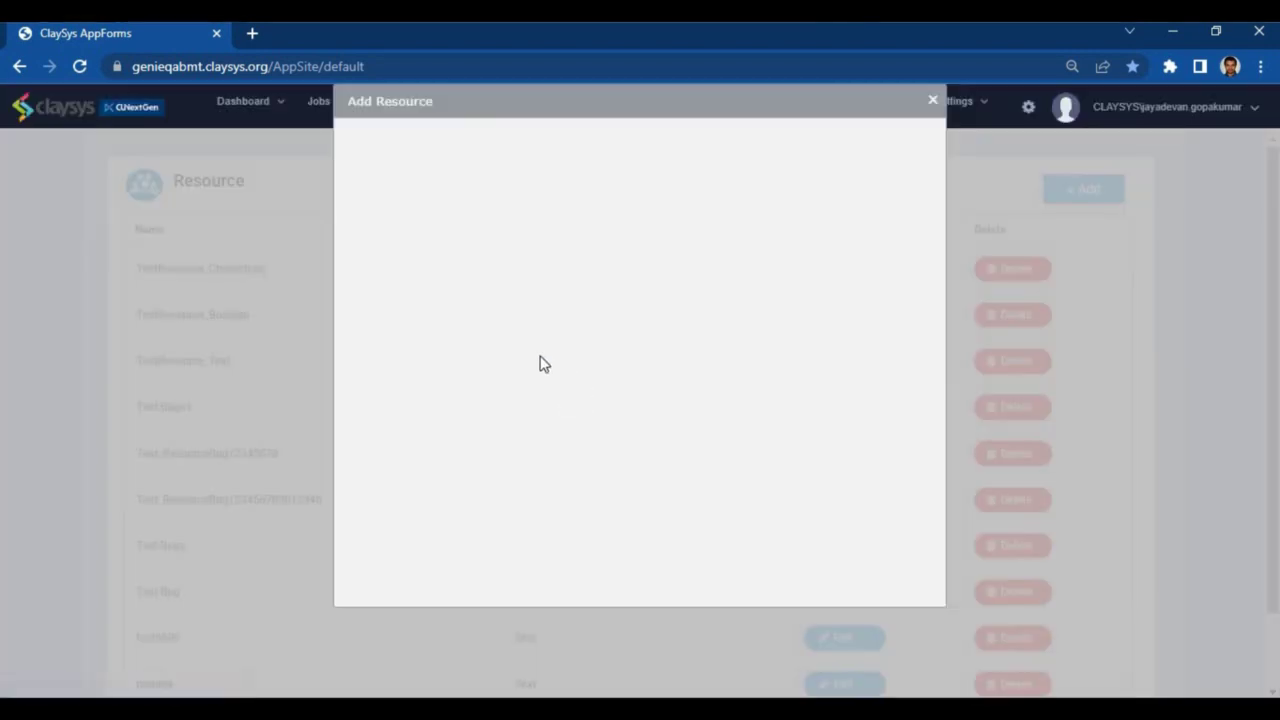
{"action": "left_click", "coordinate": [931, 99]}
{"action": "left_click", "coordinate": [824, 314]}
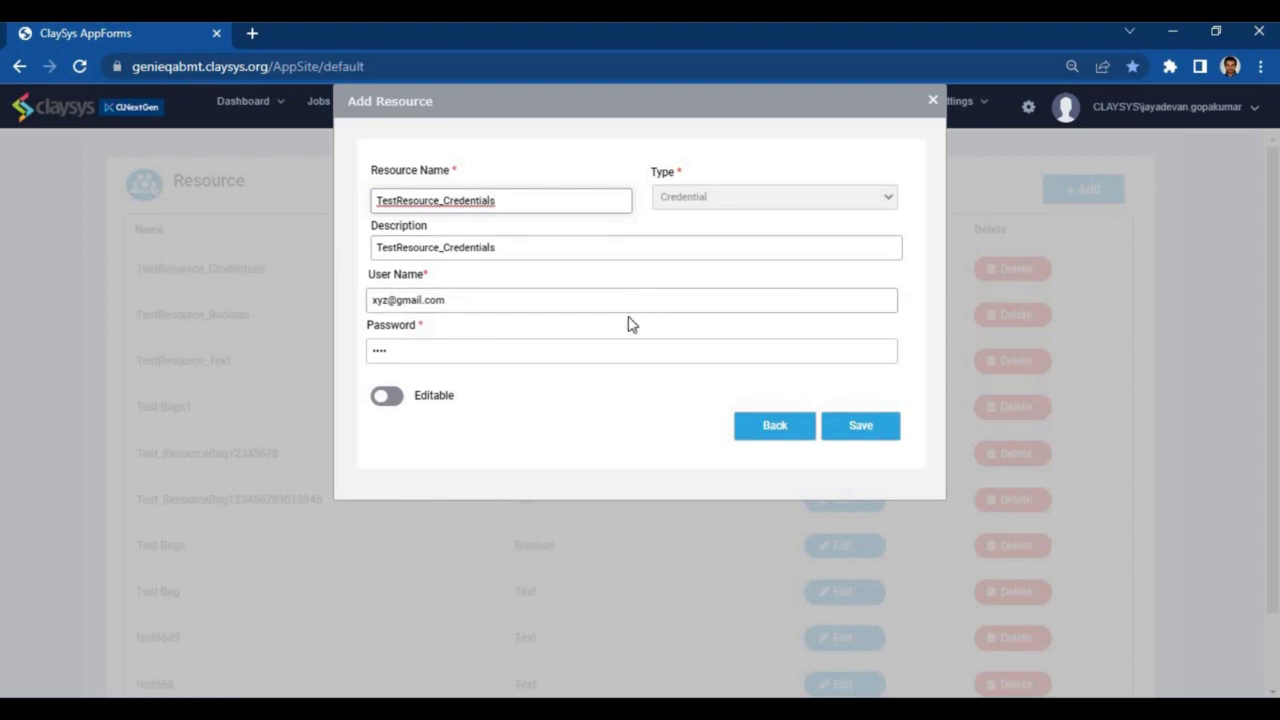
{"action": "left_click", "coordinate": [931, 100]}
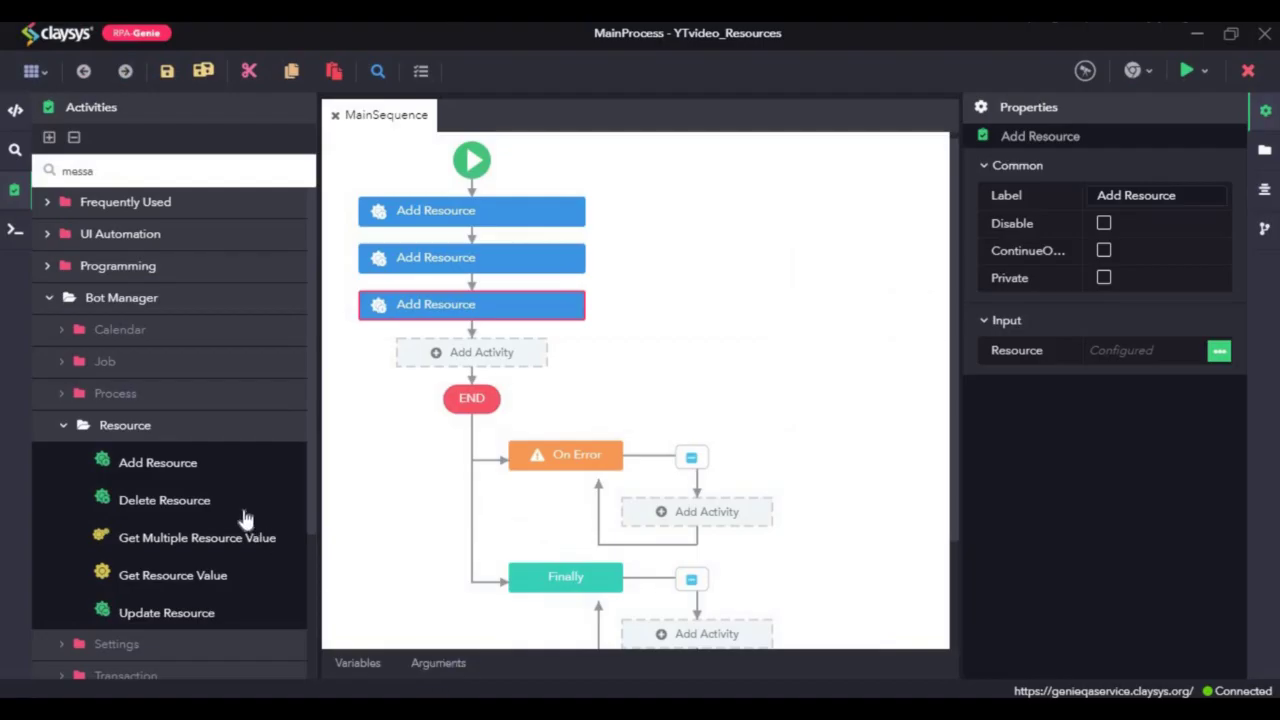
Step: Add an Update Resource after the third Add Resource and view the first one's resource settings
{"action": "left_click_drag", "start_coordinate": [183, 628], "coordinate": [506, 334]}
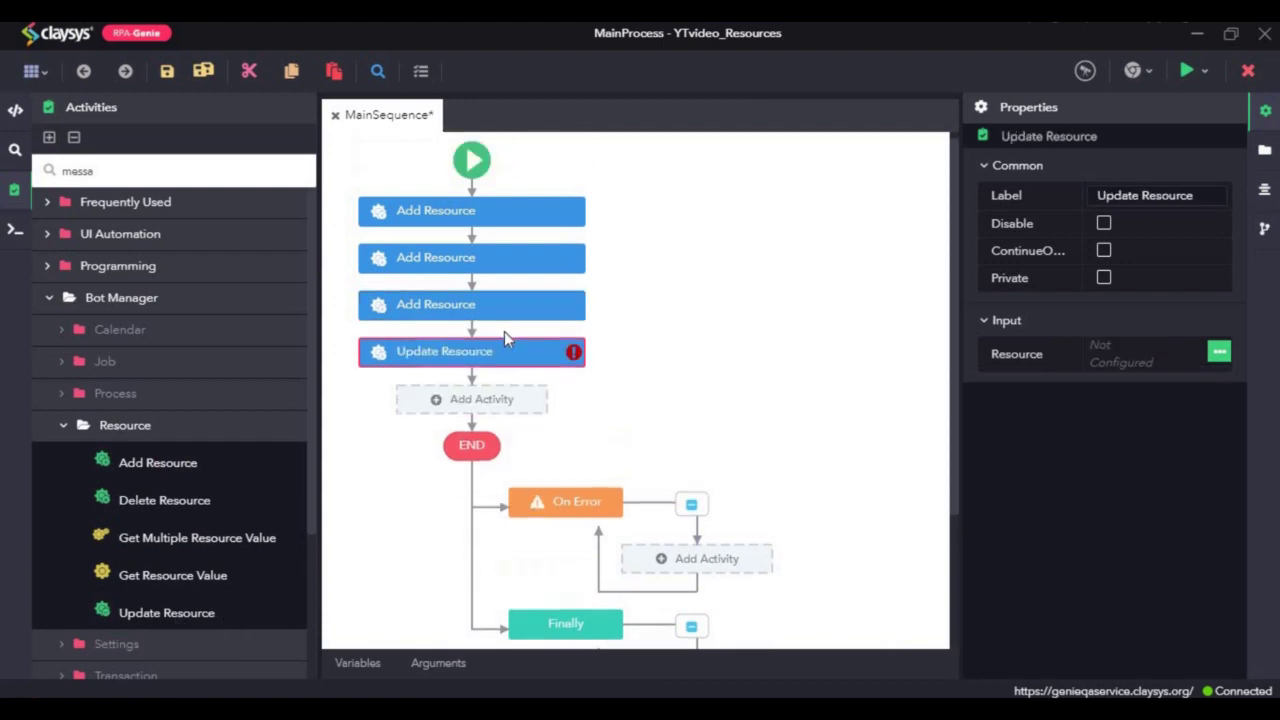
{"action": "left_click", "coordinate": [461, 222]}
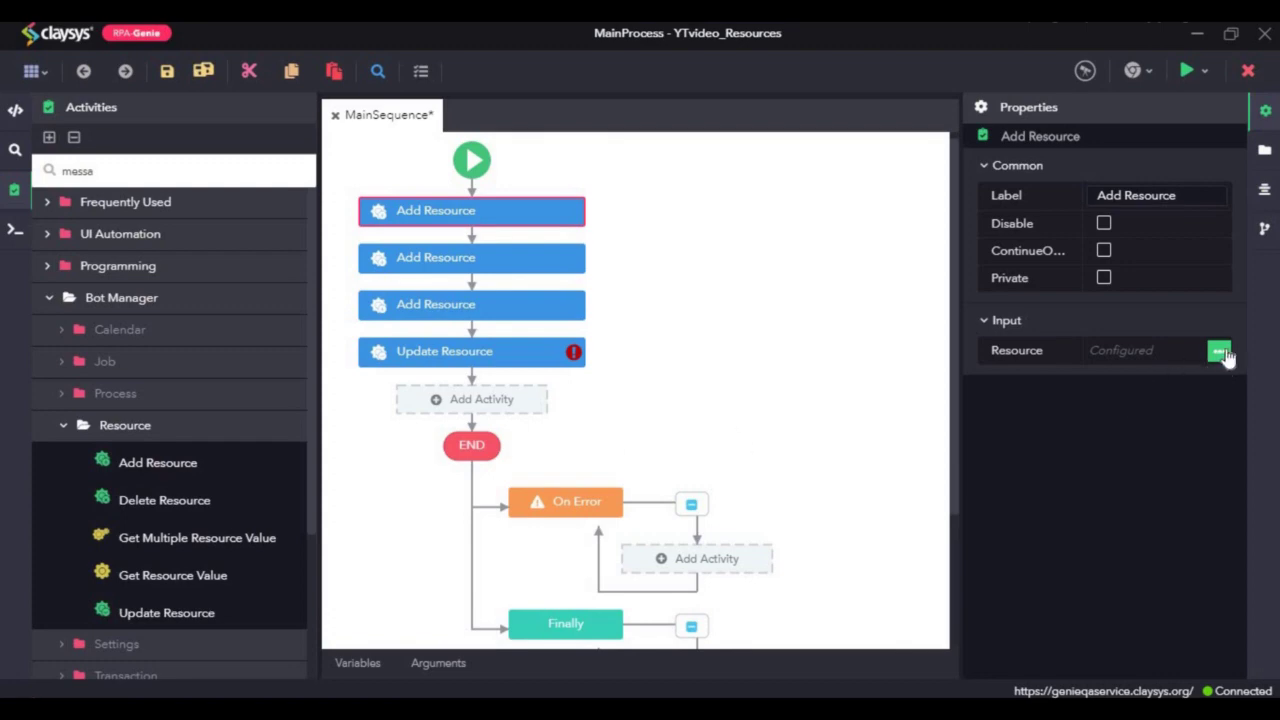
{"action": "left_click", "coordinate": [1220, 353]}
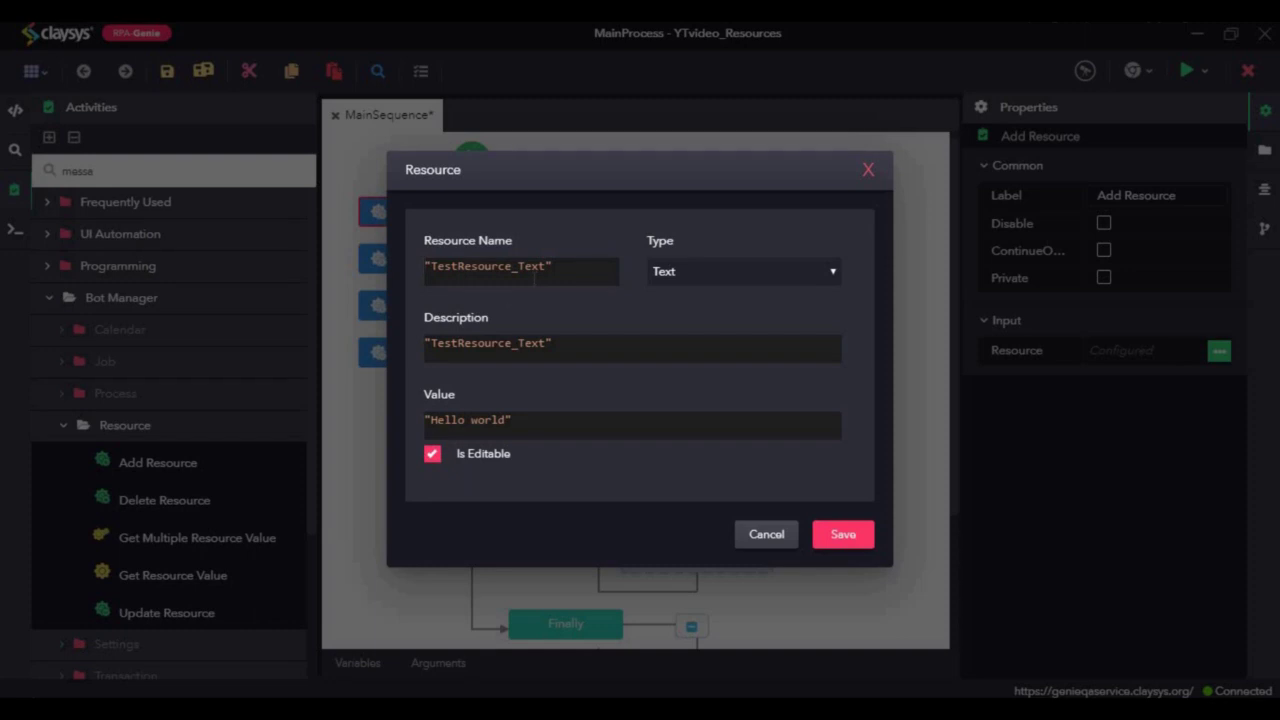
Step: Inspect the second Add Resource's TestResource_Boolean settings (value true), then close them
{"action": "left_click", "coordinate": [866, 169]}
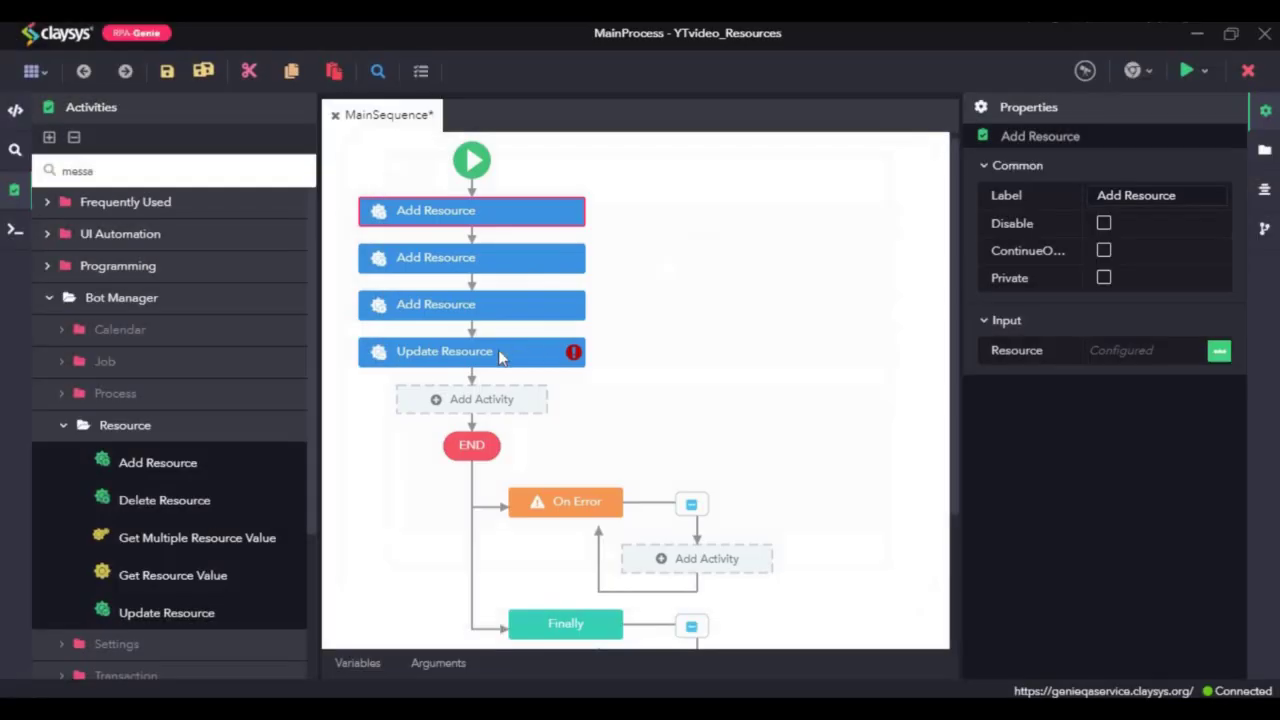
{"action": "left_click", "coordinate": [483, 362]}
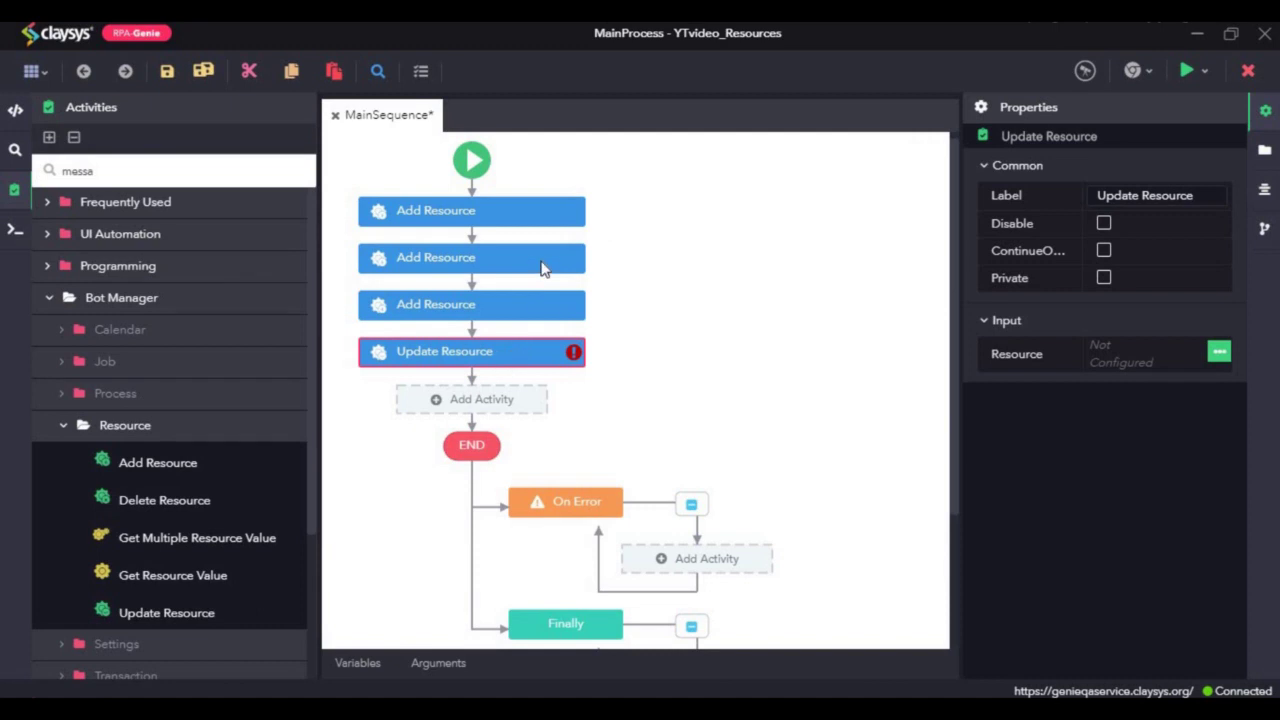
{"action": "left_click", "coordinate": [540, 268]}
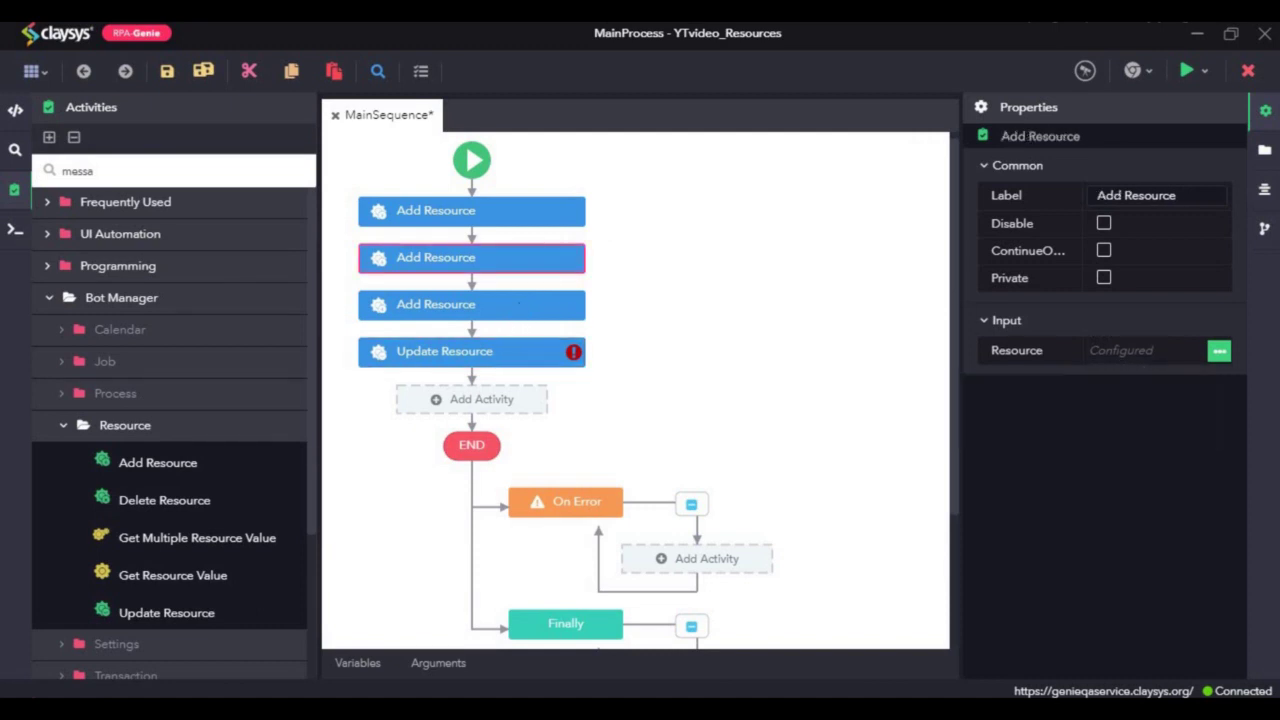
{"action": "left_click", "coordinate": [1220, 352]}
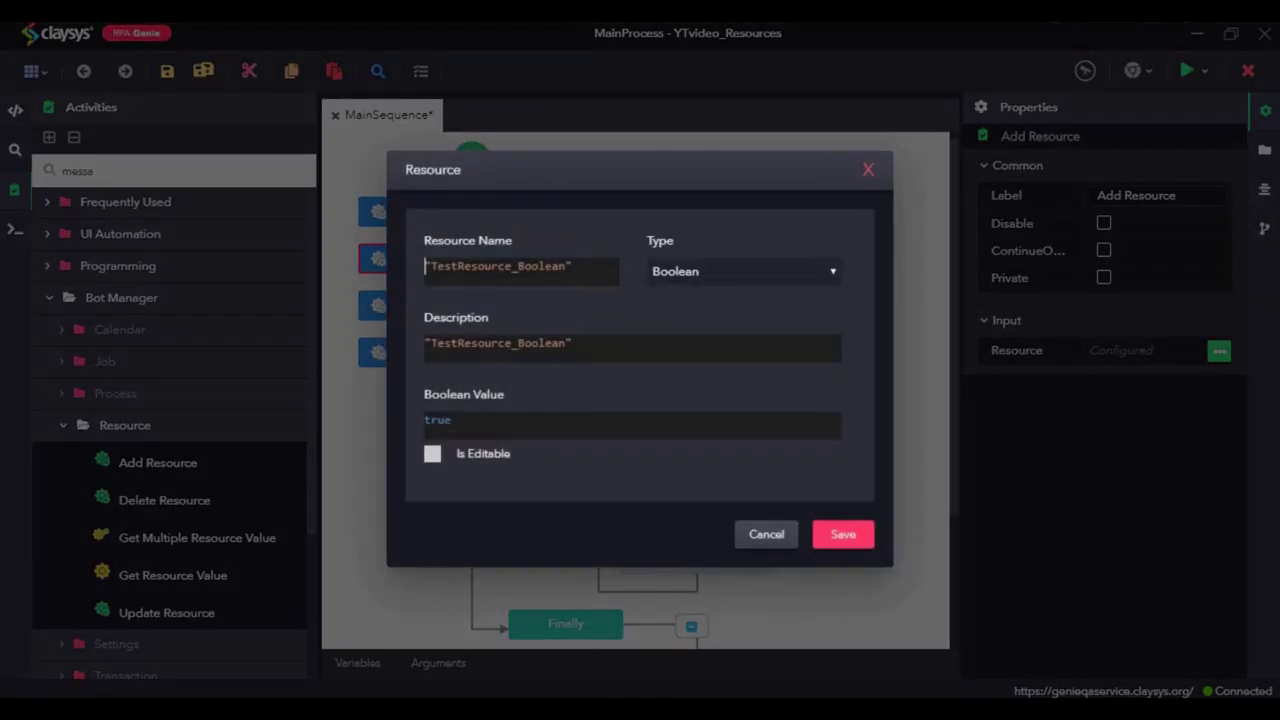
{"action": "left_click", "coordinate": [867, 172]}
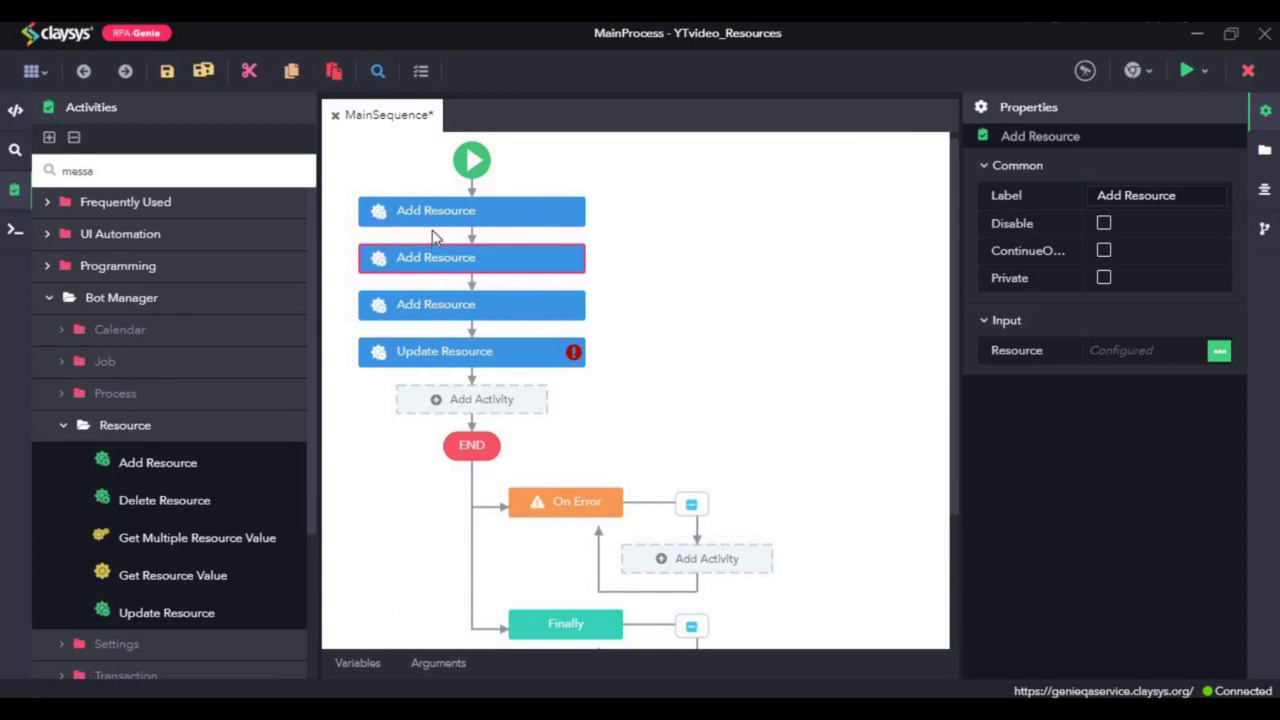
Step: Delete the second and third Add Resource activities
{"action": "left_click", "coordinate": [433, 309], "text": "ctrl"}
{"action": "right_click", "coordinate": [434, 310]}
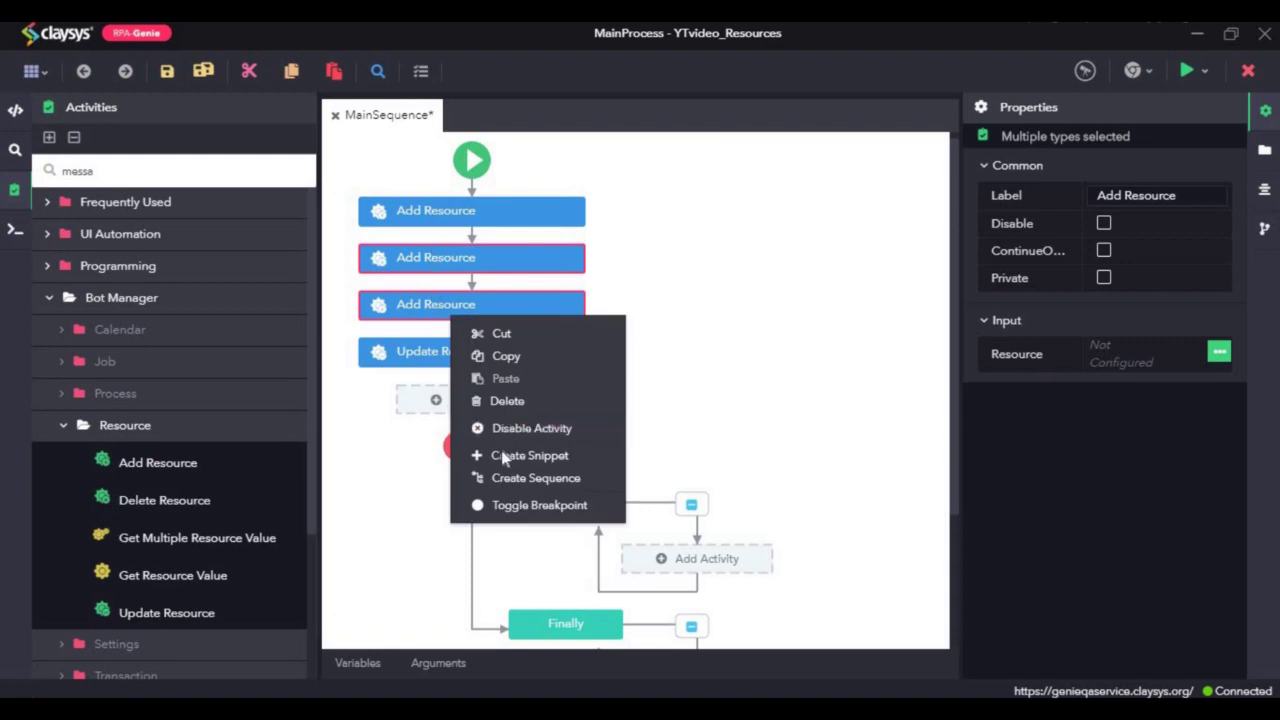
{"action": "left_click", "coordinate": [507, 400]}
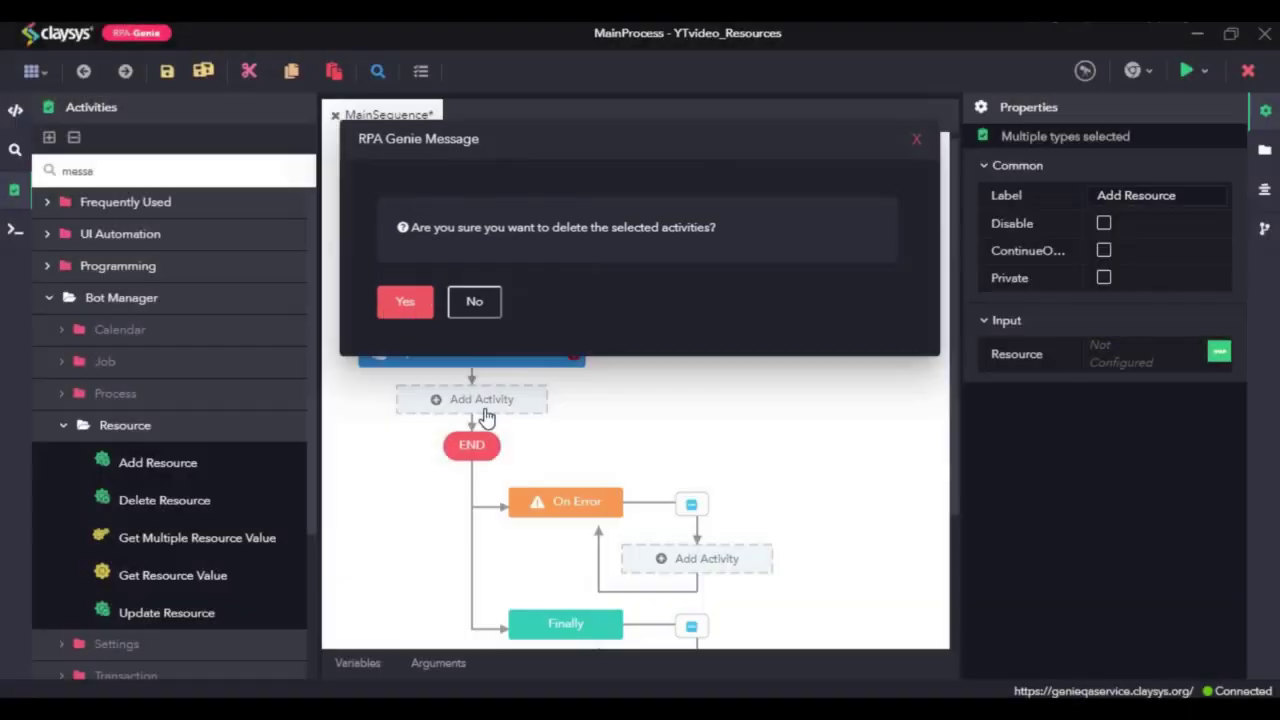
{"action": "left_click", "coordinate": [405, 301]}
Step: Disable the remaining Add Resource activity
{"action": "left_click", "coordinate": [512, 213]}
{"action": "right_click", "coordinate": [520, 222]}
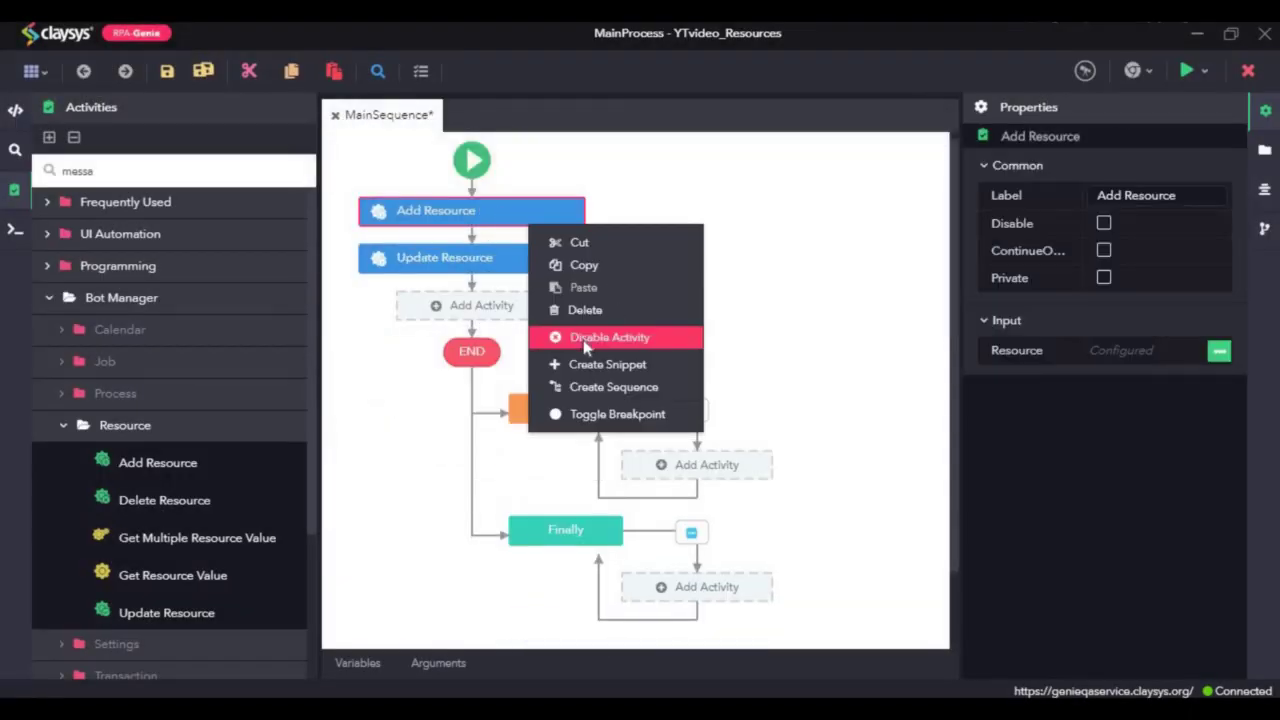
{"action": "left_click", "coordinate": [586, 339]}
Step: Review the disabled Add Resource's resource settings, then select Update Resource
{"action": "left_click", "coordinate": [1220, 352]}
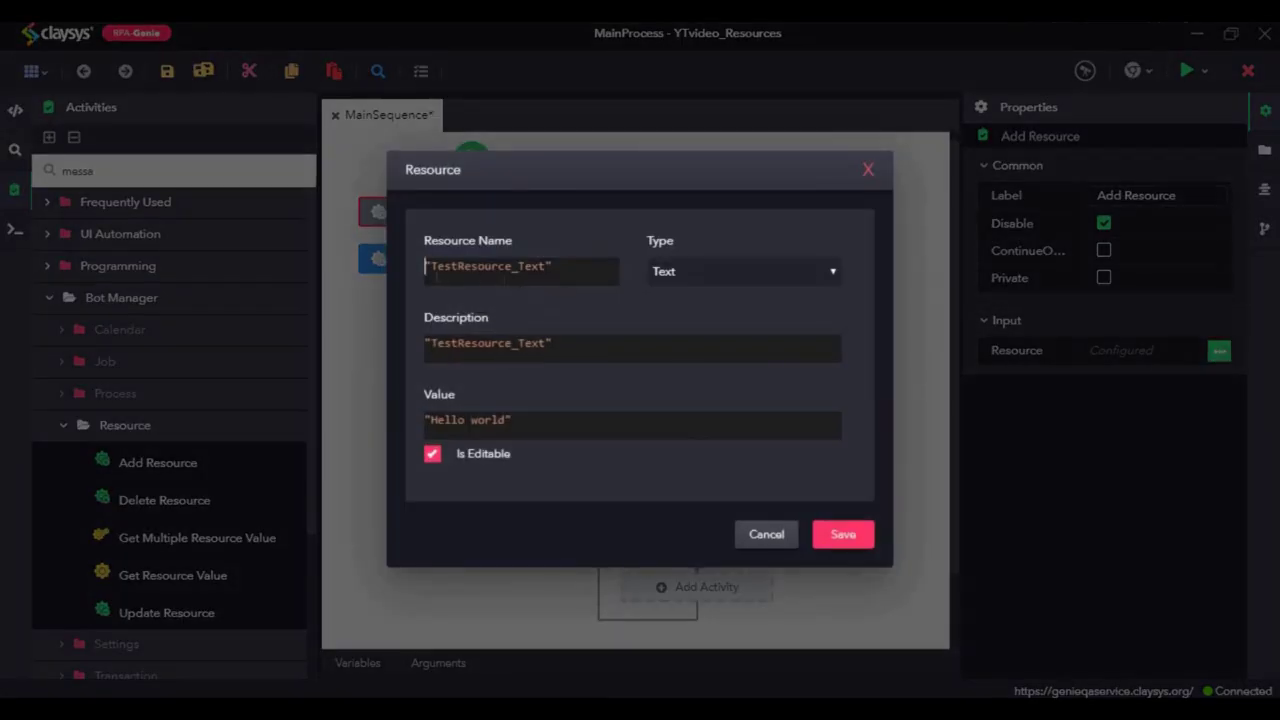
{"action": "left_click", "coordinate": [867, 172]}
{"action": "left_click", "coordinate": [522, 258]}
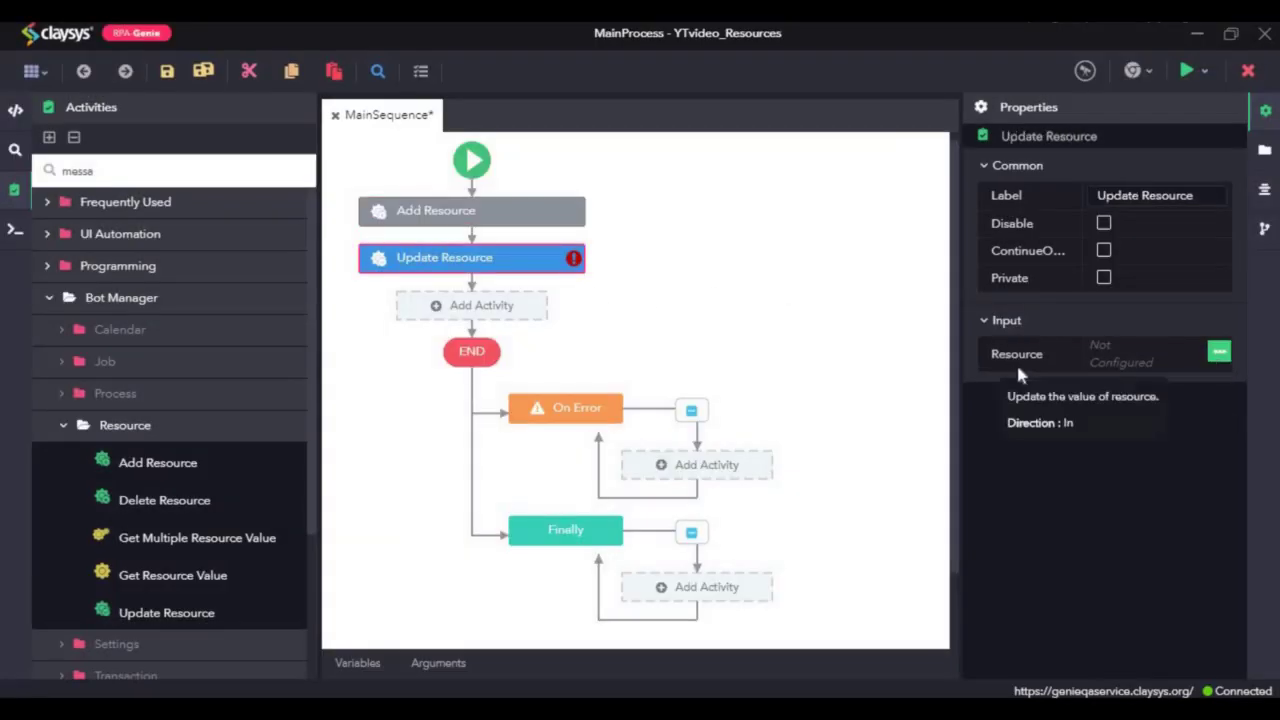
Step: Choose TestResource_Text as the resource Update Resource will change
{"action": "left_click", "coordinate": [1219, 354]}
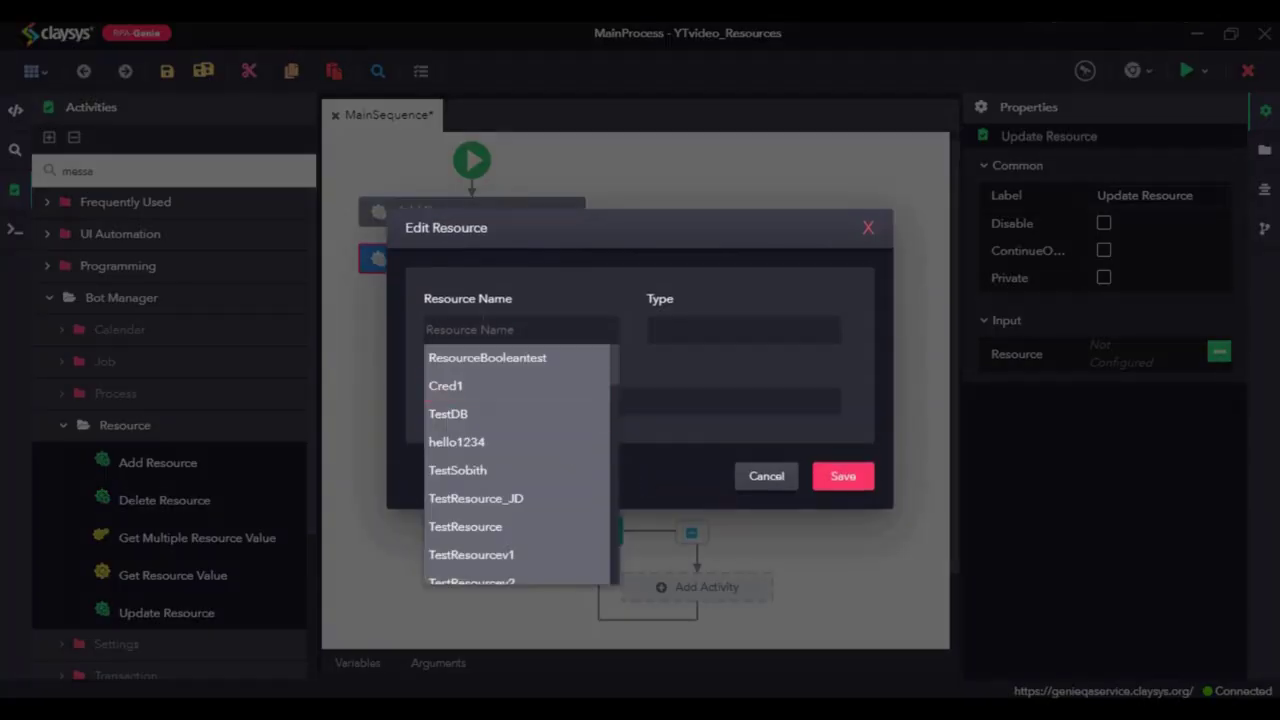
{"action": "key", "text": "ctrl+v"}
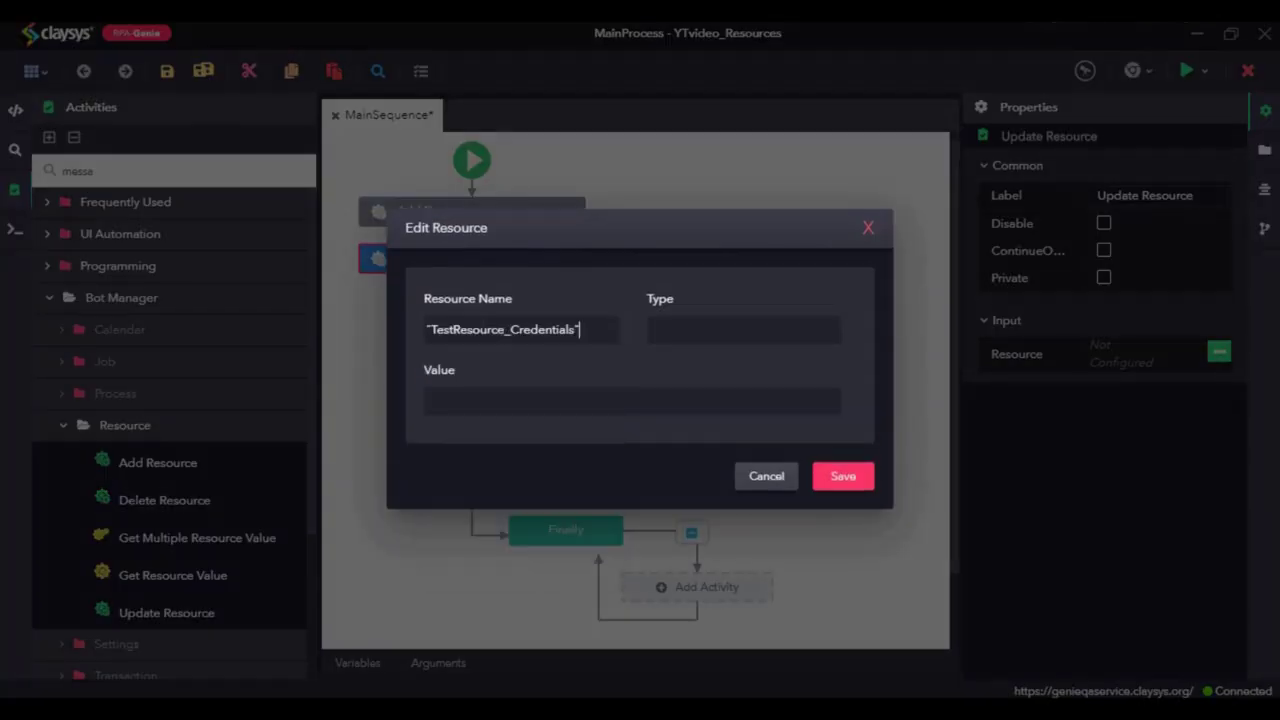
{"action": "key", "text": "ctrl+a"}
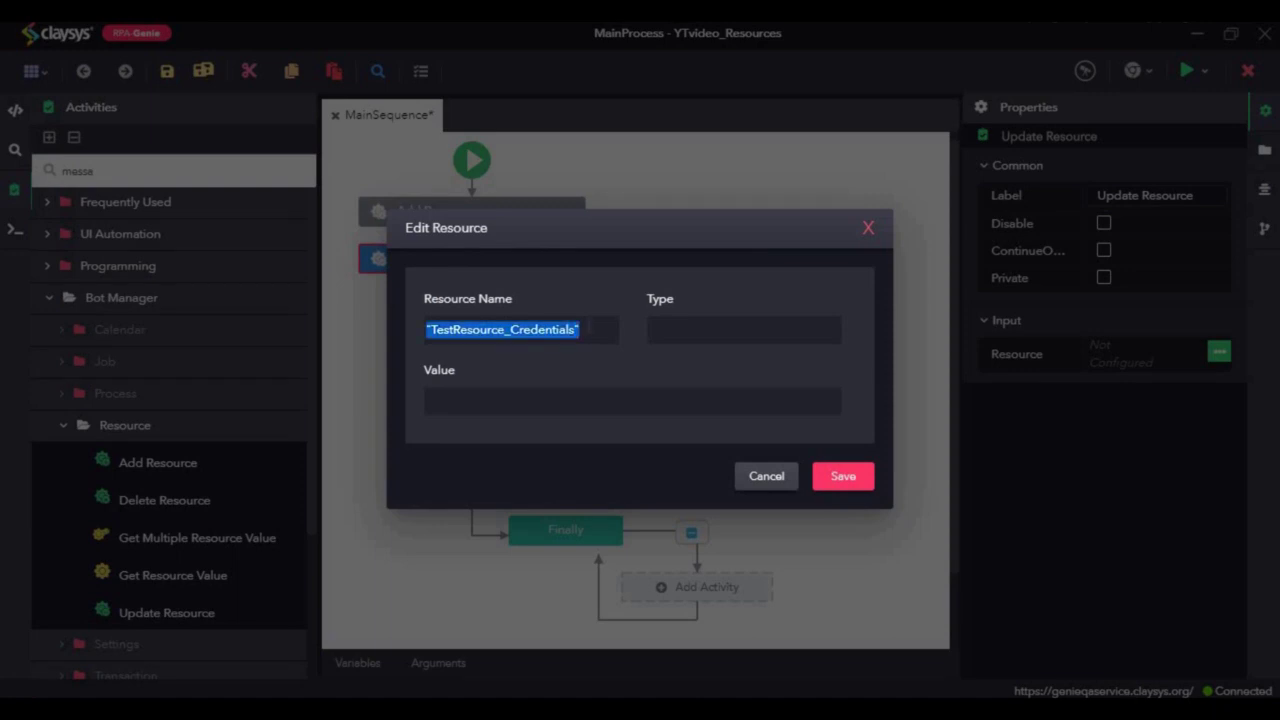
{"action": "key", "text": "BackSpace"}
{"action": "type", "text": "te"}
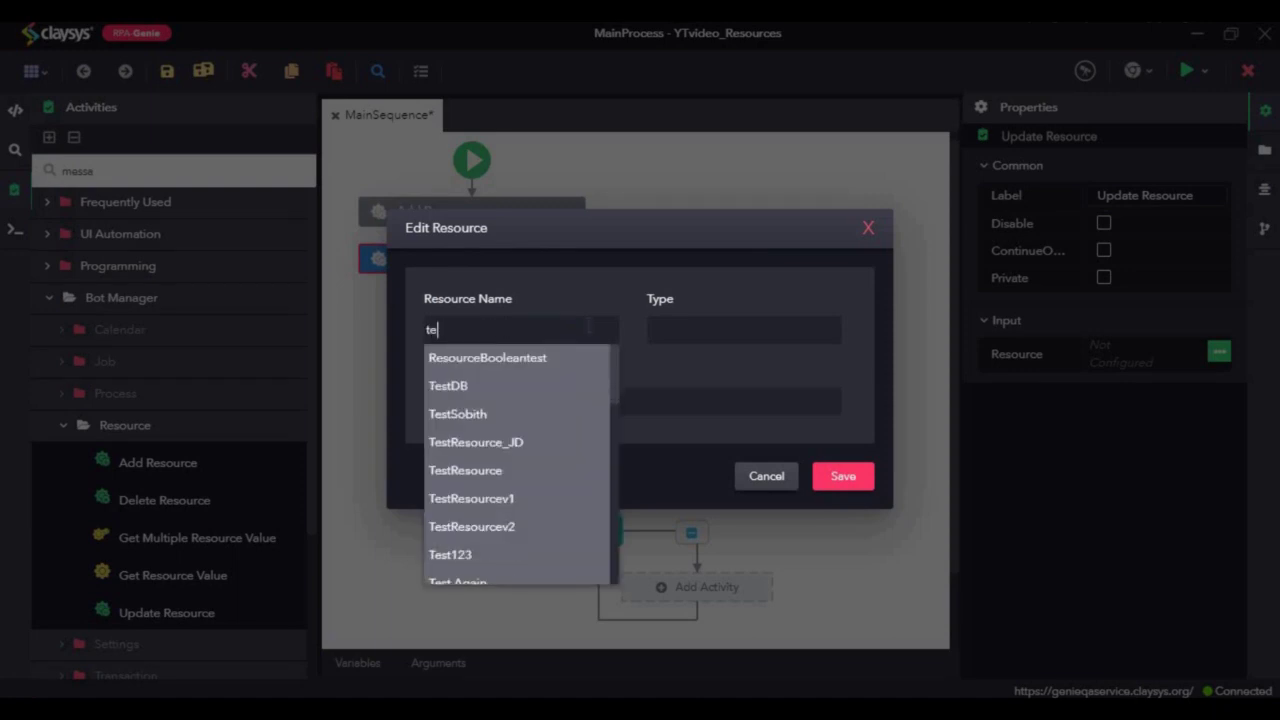
{"action": "type", "text": "st"}
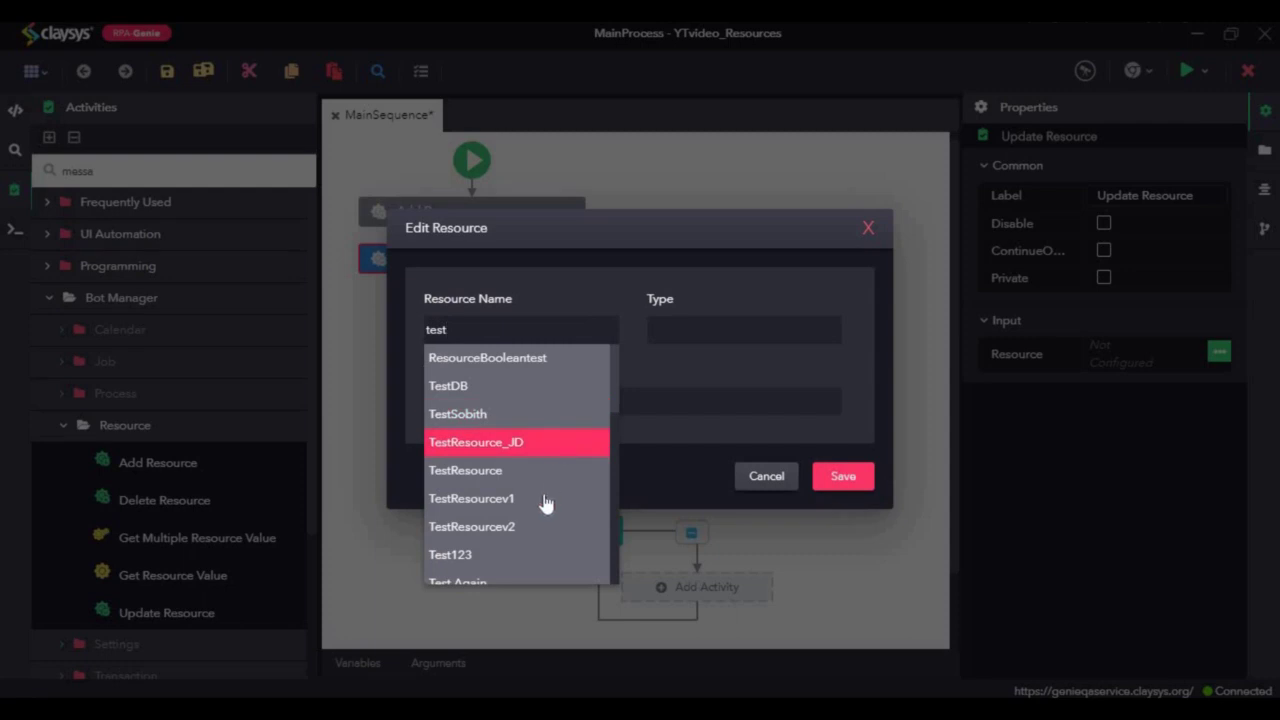
{"action": "scroll", "coordinate": [545, 490], "scroll_direction": "down", "scroll_amount": 3}
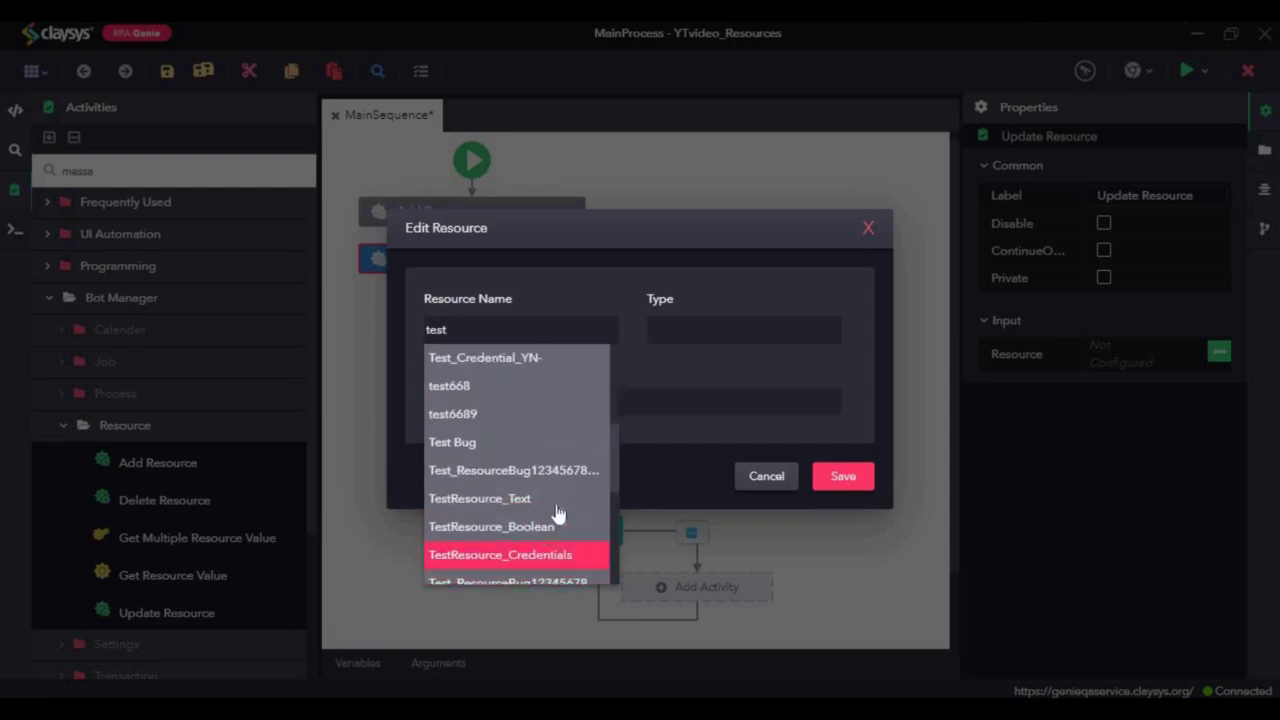
{"action": "left_click", "coordinate": [600, 510]}
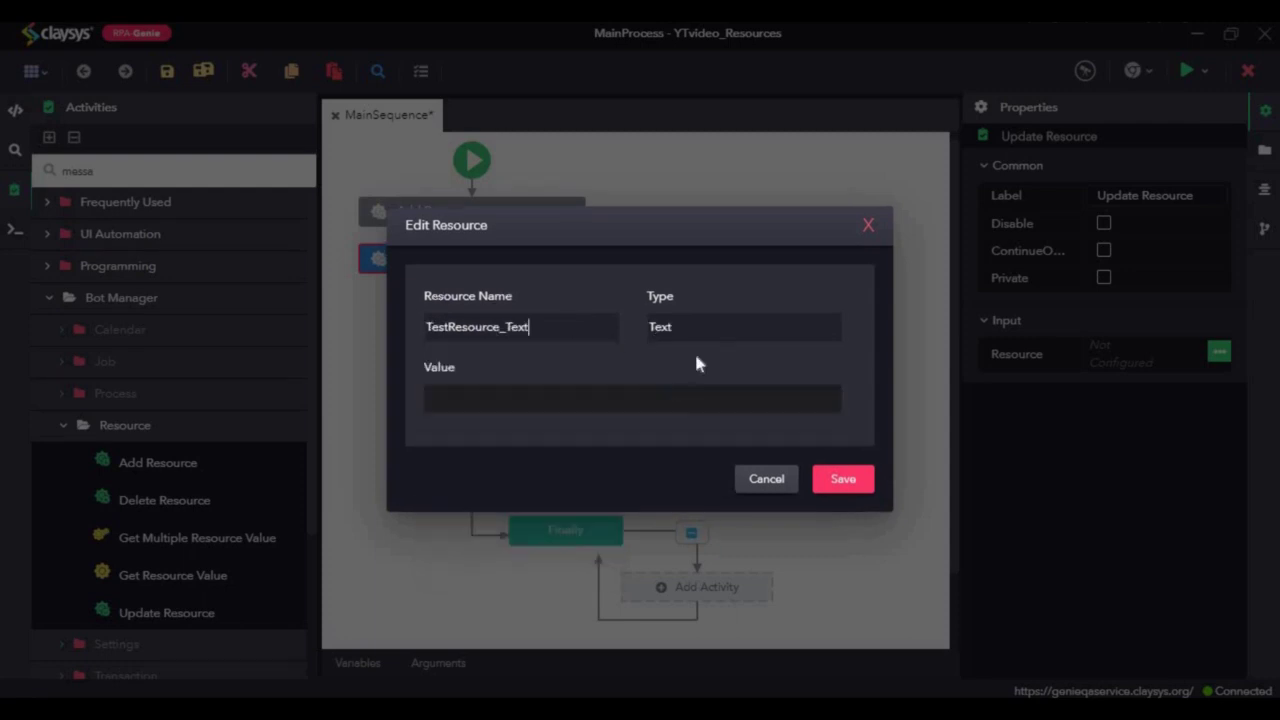
Step: Set the new value 'Hi, How are you?' and save the settings and workflow
{"action": "left_click", "coordinate": [557, 404]}
{"action": "left_click", "coordinate": [877, 482]}
{"action": "key", "text": "ctrl+s"}
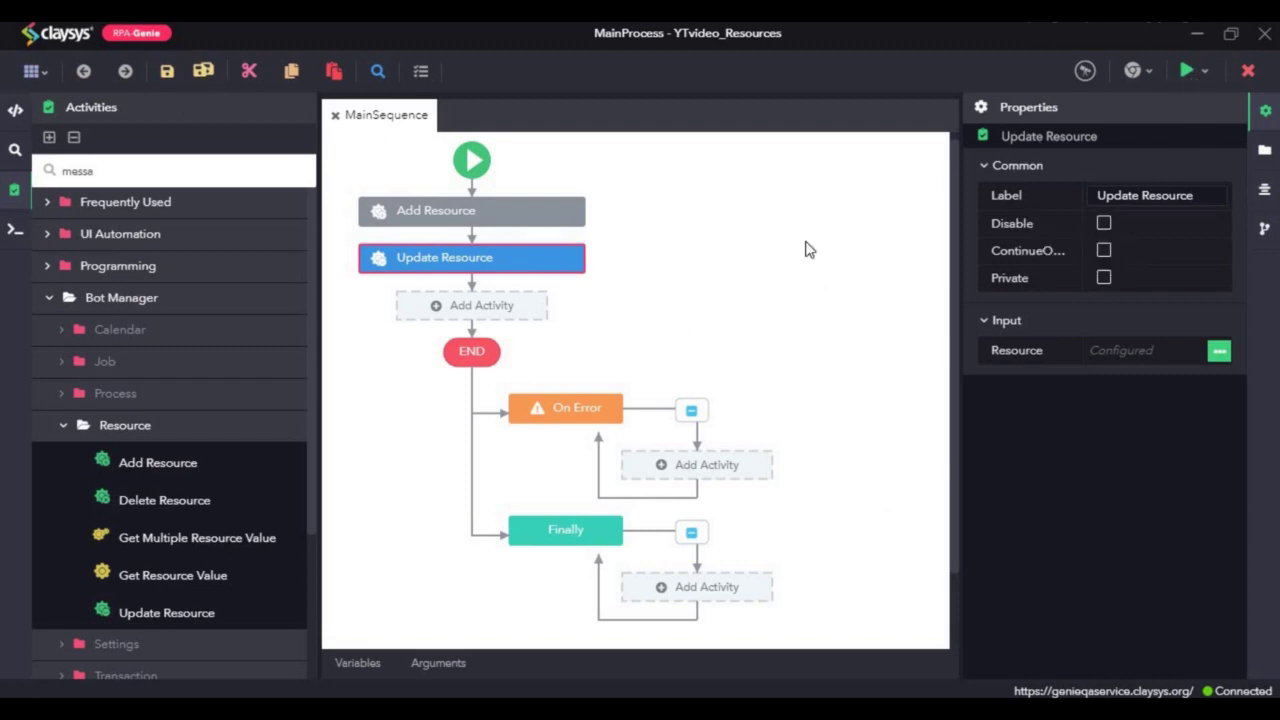
Step: Delete the disabled Add Resource activity and run MainSequence
{"action": "left_click", "coordinate": [482, 210]}
{"action": "right_click", "coordinate": [514, 216]}
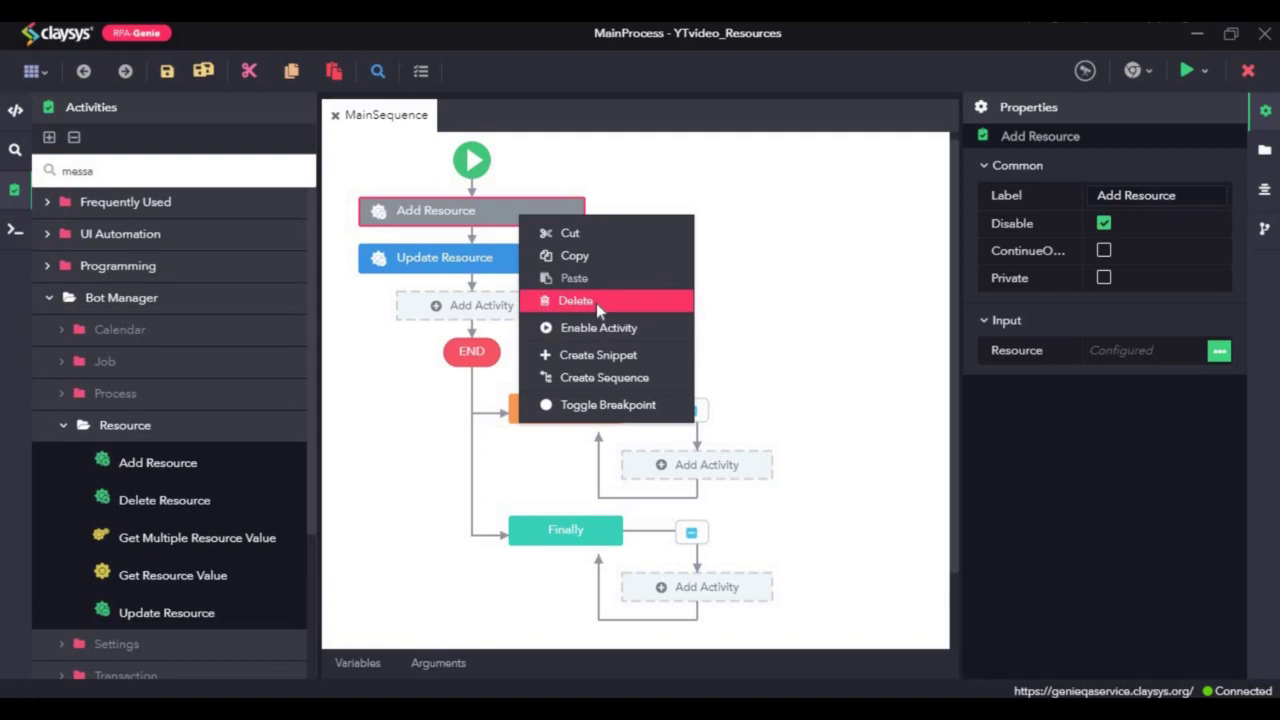
{"action": "left_click", "coordinate": [596, 303]}
{"action": "key", "text": "Return"}
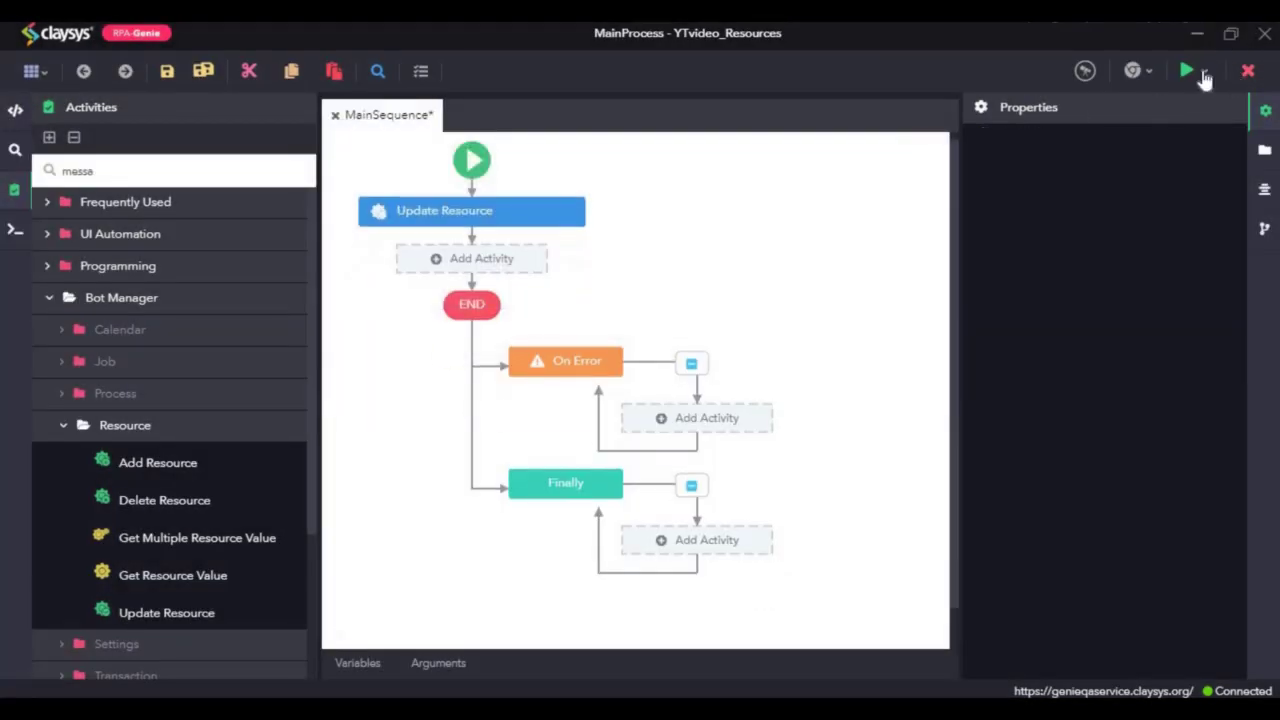
{"action": "left_click", "coordinate": [1205, 74]}
{"action": "left_click", "coordinate": [1110, 160]}
{"action": "left_click", "coordinate": [484, 640]}
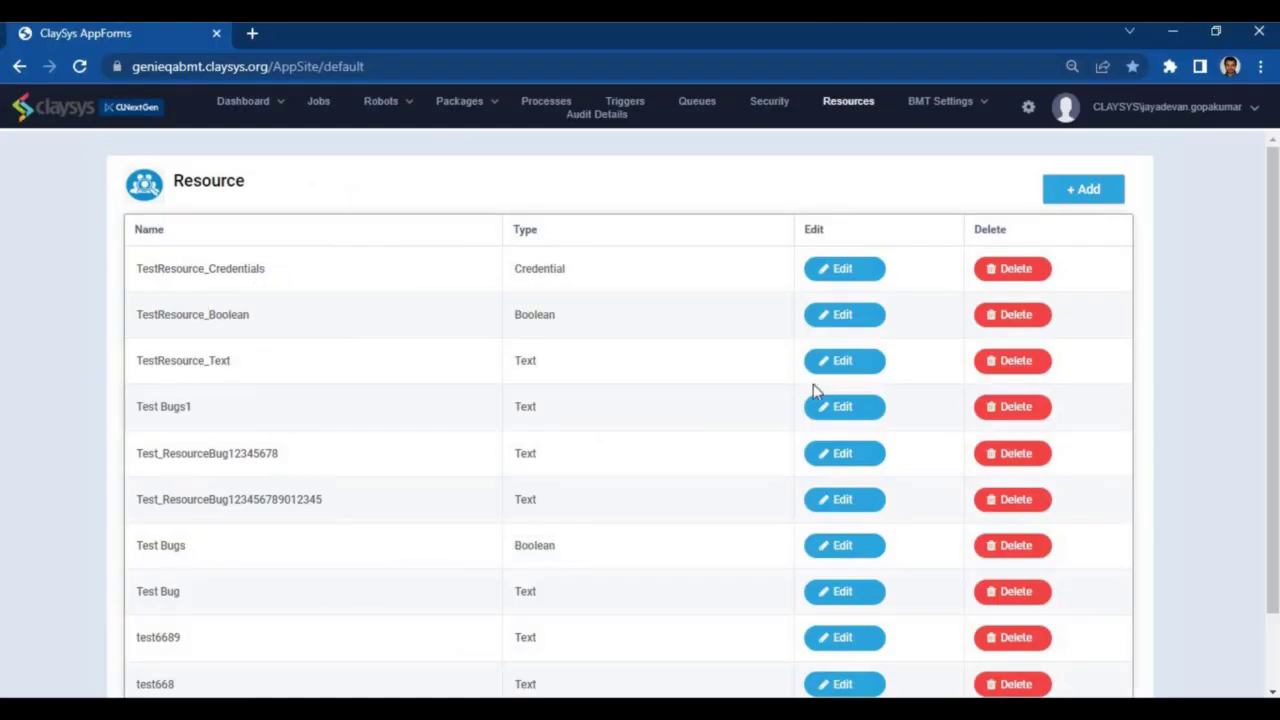
{"action": "left_click", "coordinate": [860, 364]}
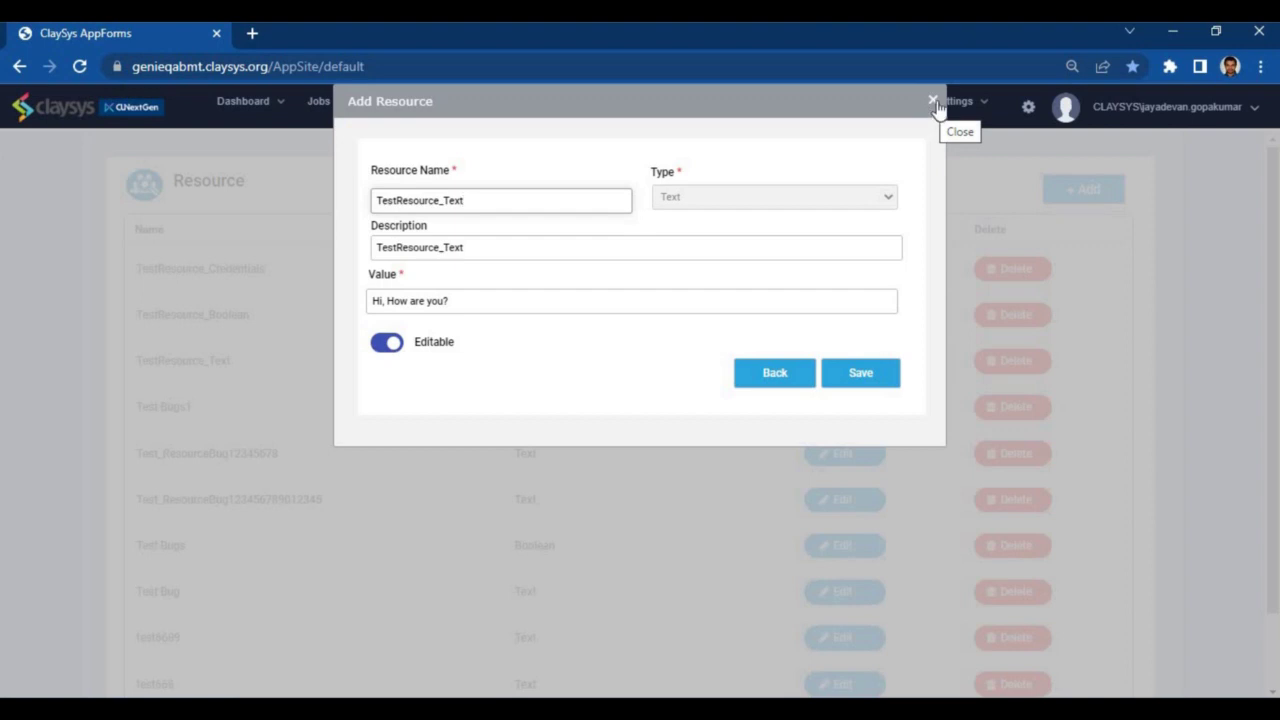
{"action": "left_click", "coordinate": [933, 104]}
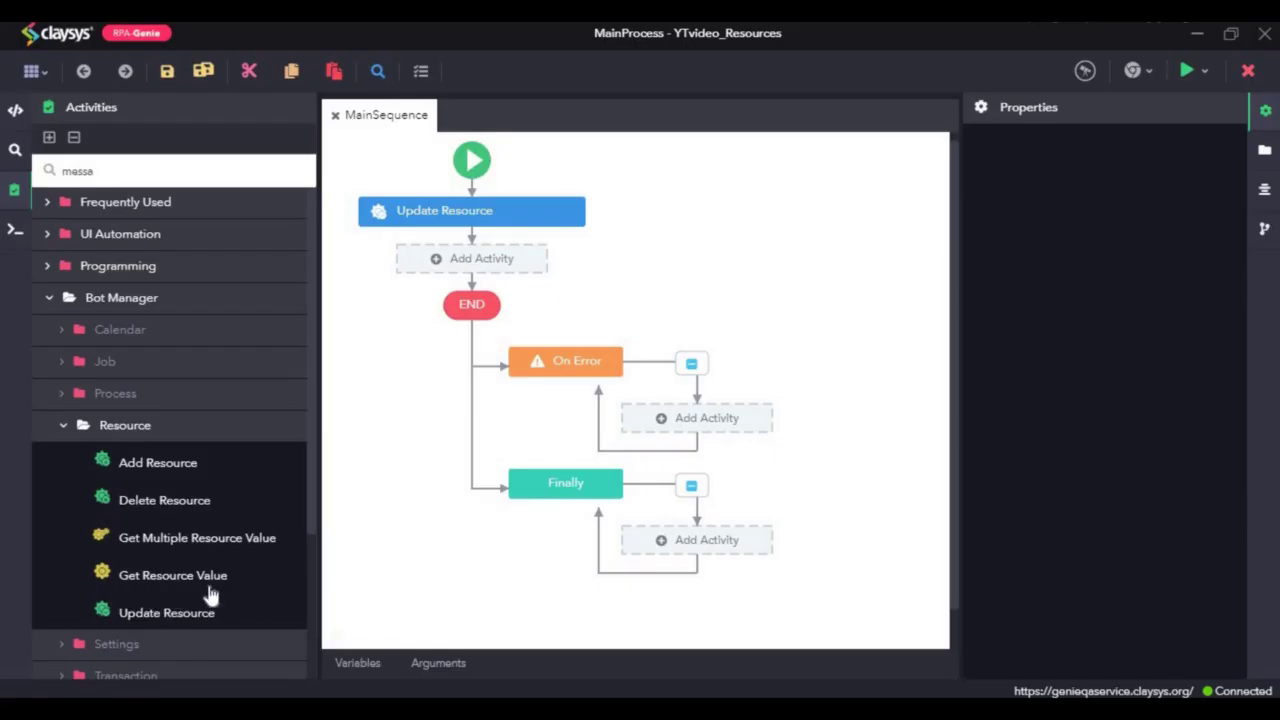
Step: Delete Update Resource and drag Get Resource Value from Bot Manager > Resource into the flow
{"action": "left_click", "coordinate": [497, 210]}
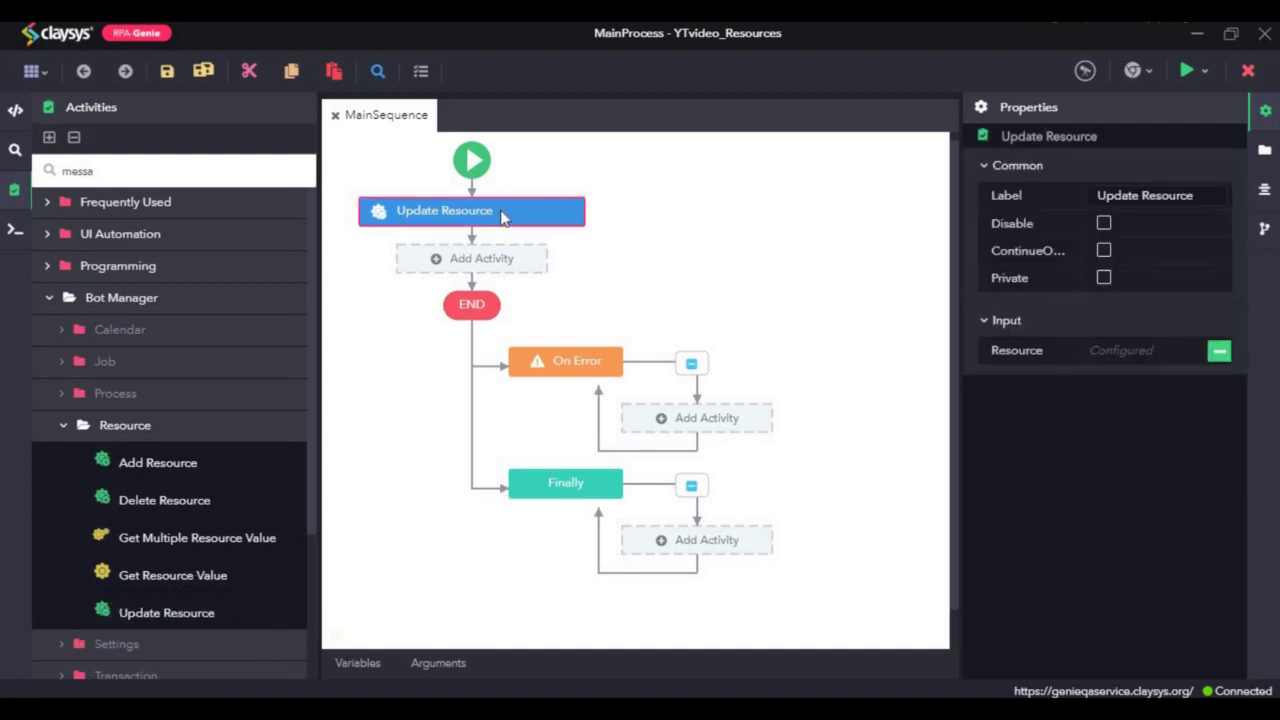
{"action": "right_click", "coordinate": [517, 220]}
{"action": "left_click", "coordinate": [575, 308]}
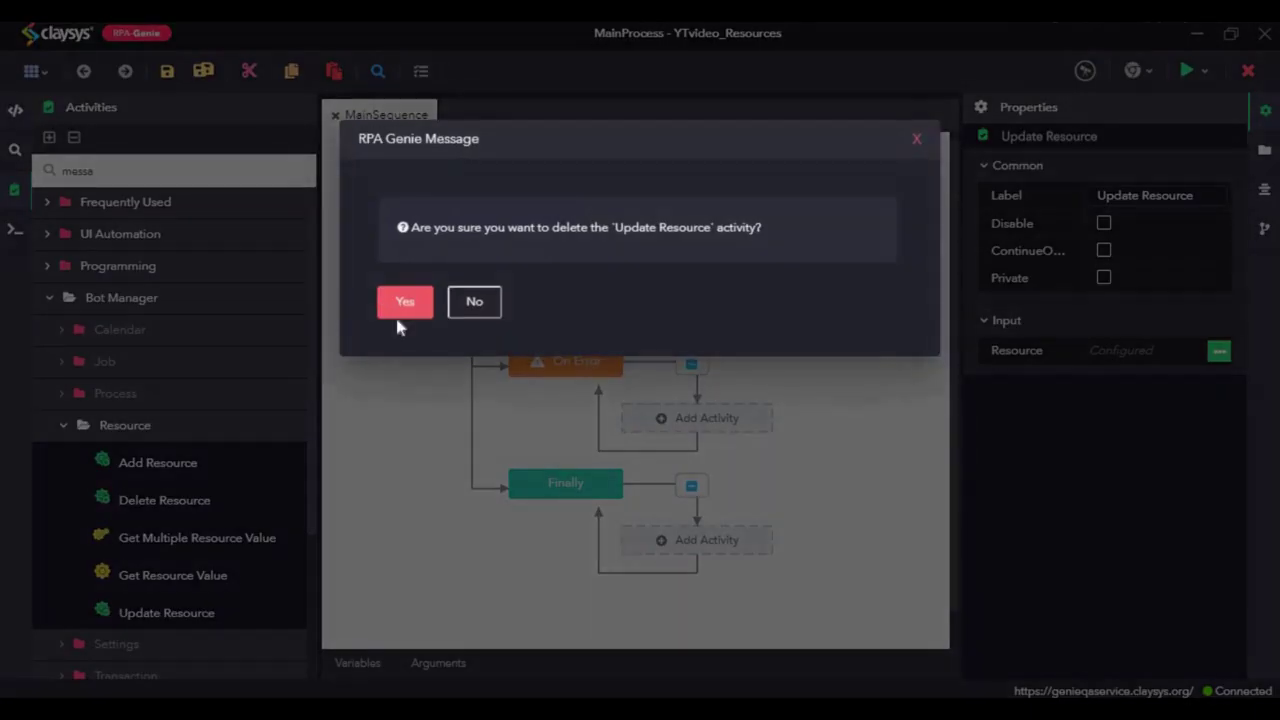
{"action": "key", "text": "Return"}
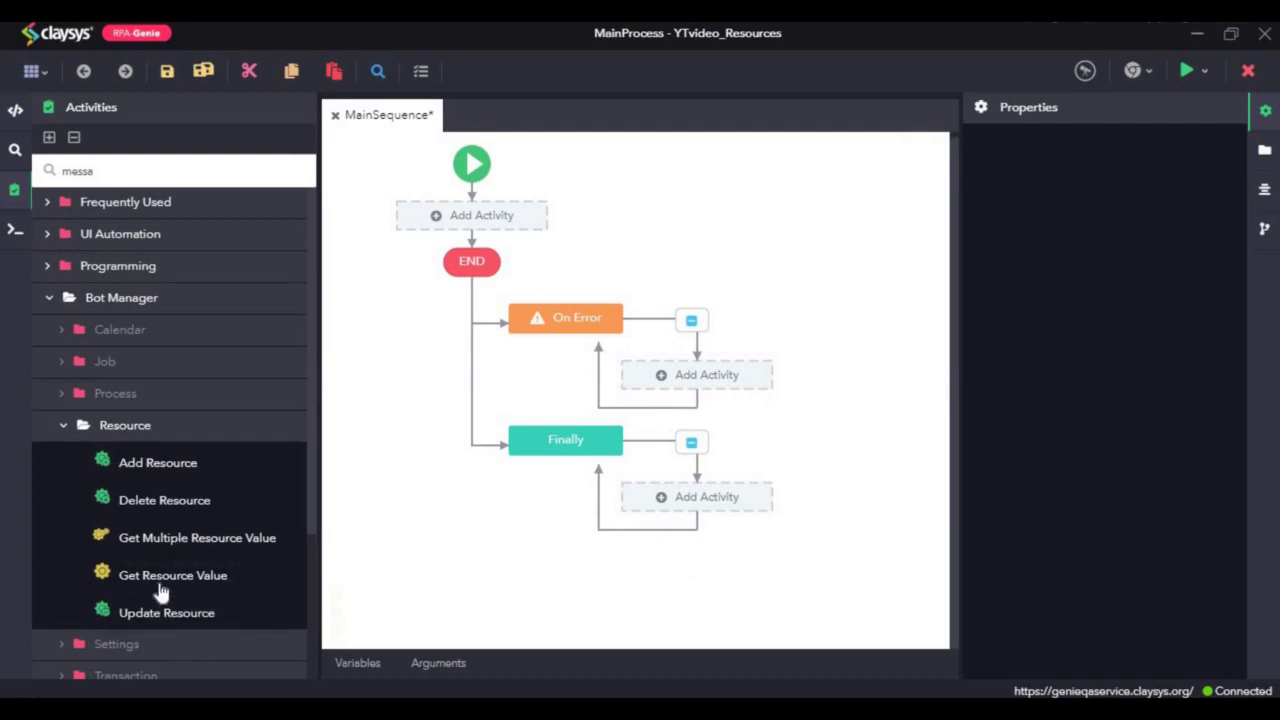
{"action": "left_click_drag", "start_coordinate": [126, 574], "coordinate": [470, 222]}
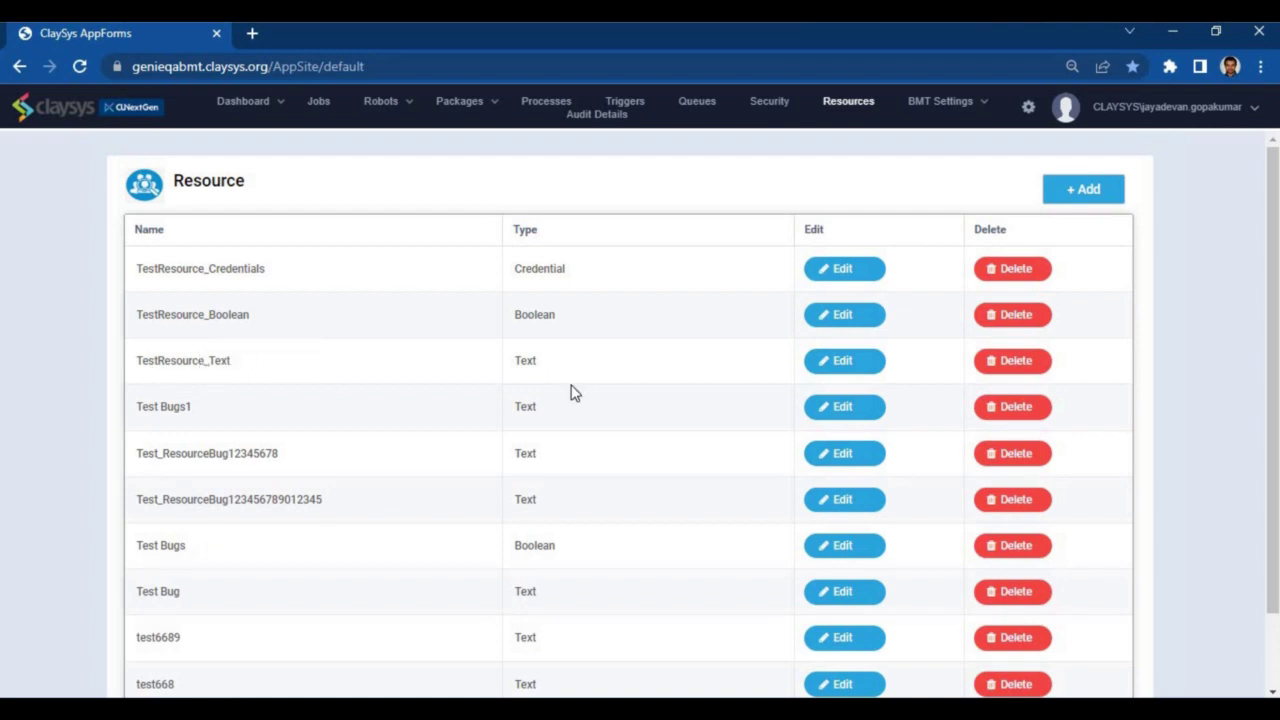
Step: Check TestResource_Text still holds 'Hi, How are you?', then return to Genie Studio
{"action": "left_click", "coordinate": [844, 361]}
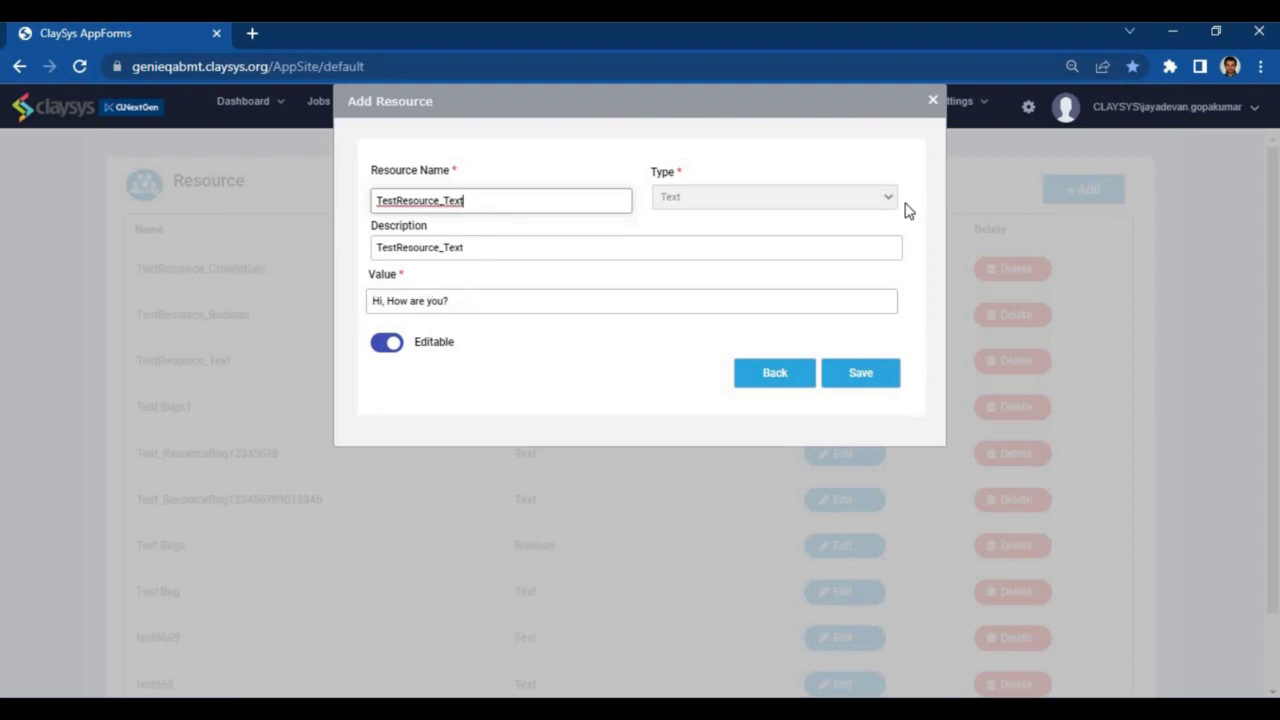
{"action": "left_click", "coordinate": [932, 100]}
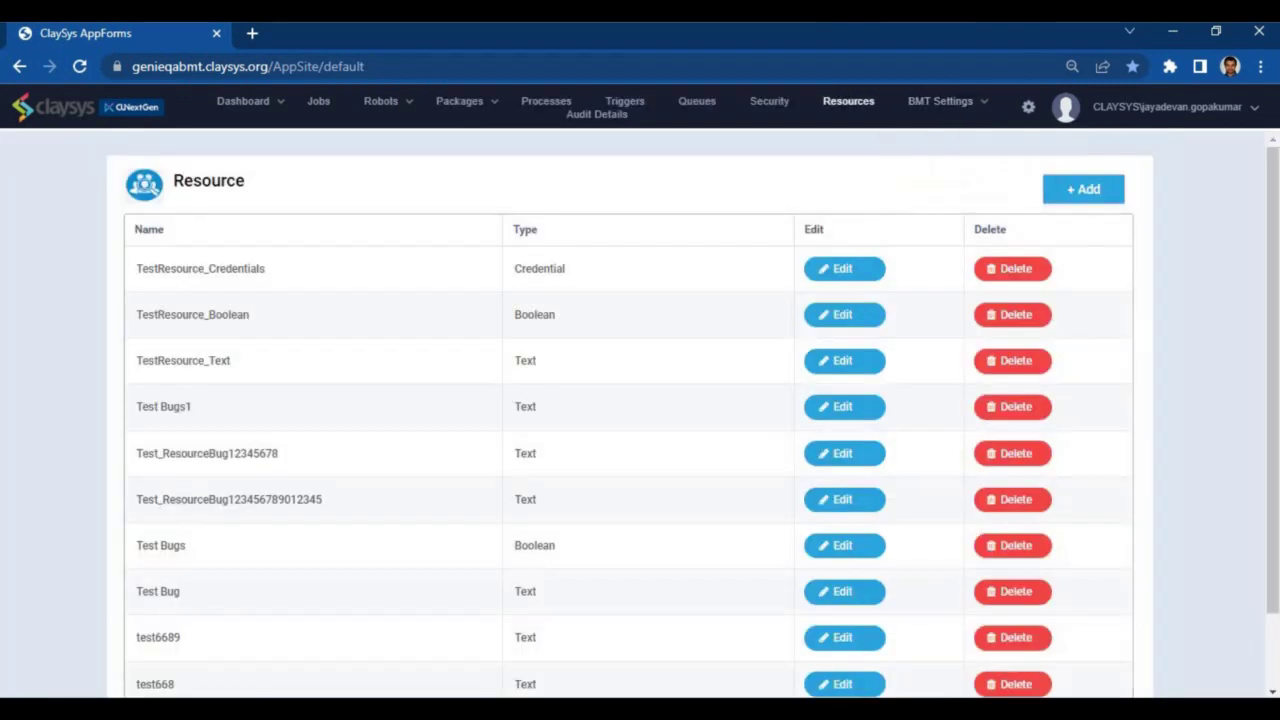
{"action": "key", "text": "alt+Tab"}
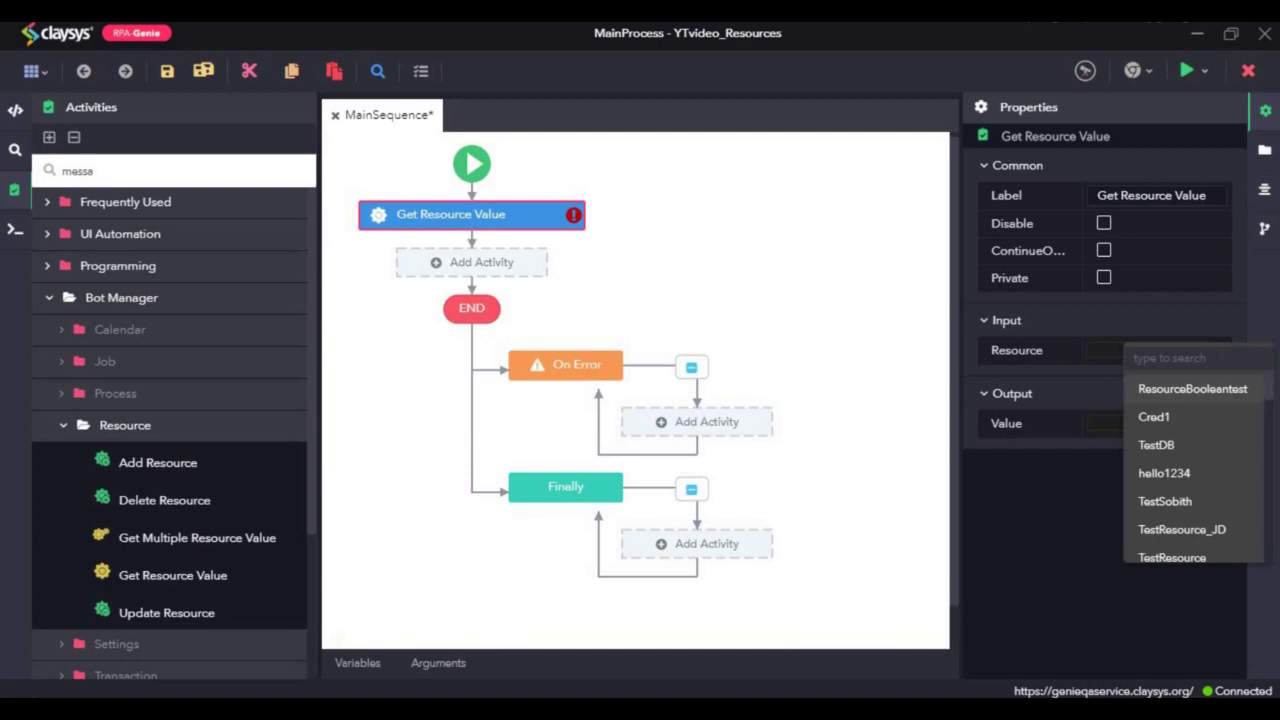
Step: Set Get Resource Value to read TestResource_Text into new variable varResourceText
{"action": "type", "text": "testt"}
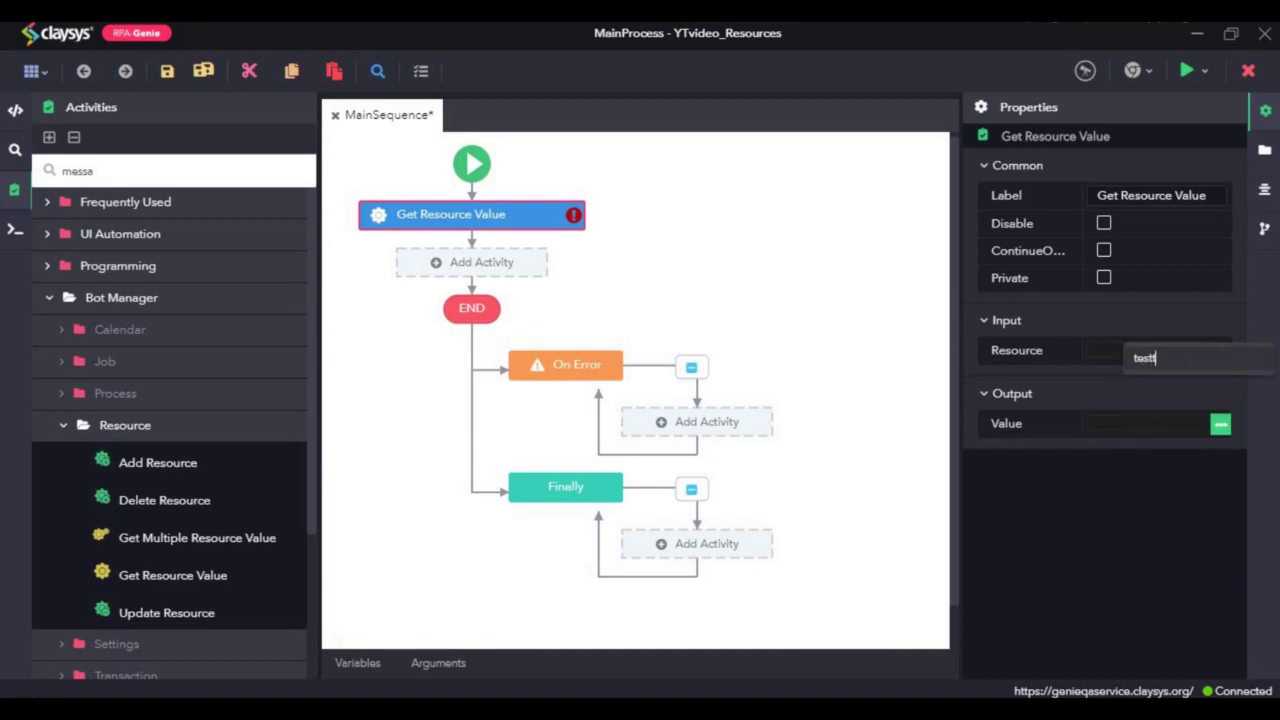
{"action": "key", "text": "BackSpace"}
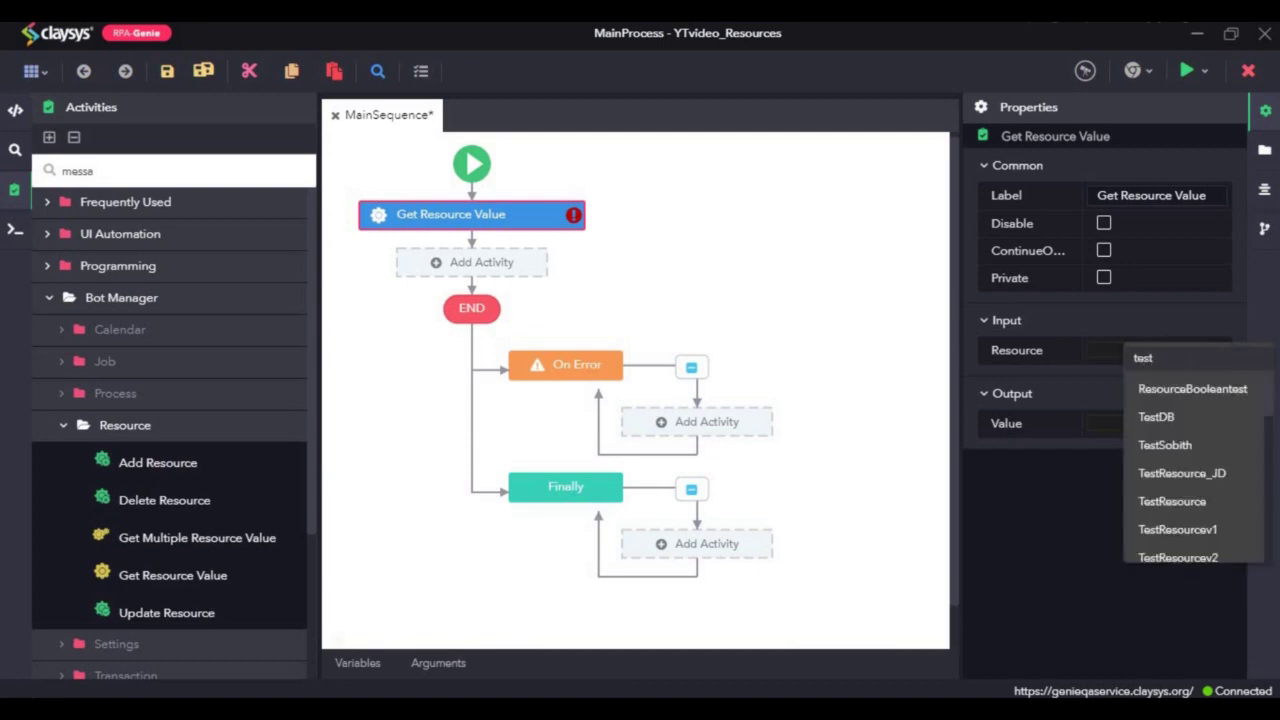
{"action": "type", "text": "res"}
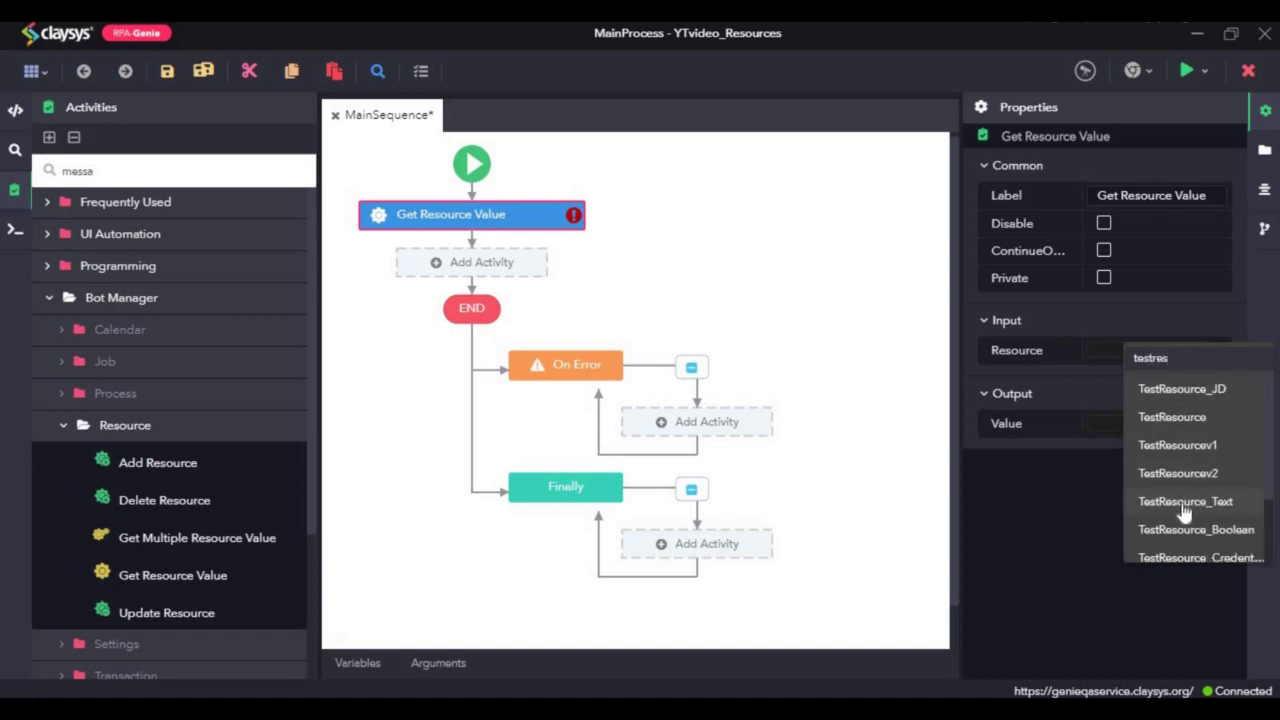
{"action": "left_click", "coordinate": [1184, 505]}
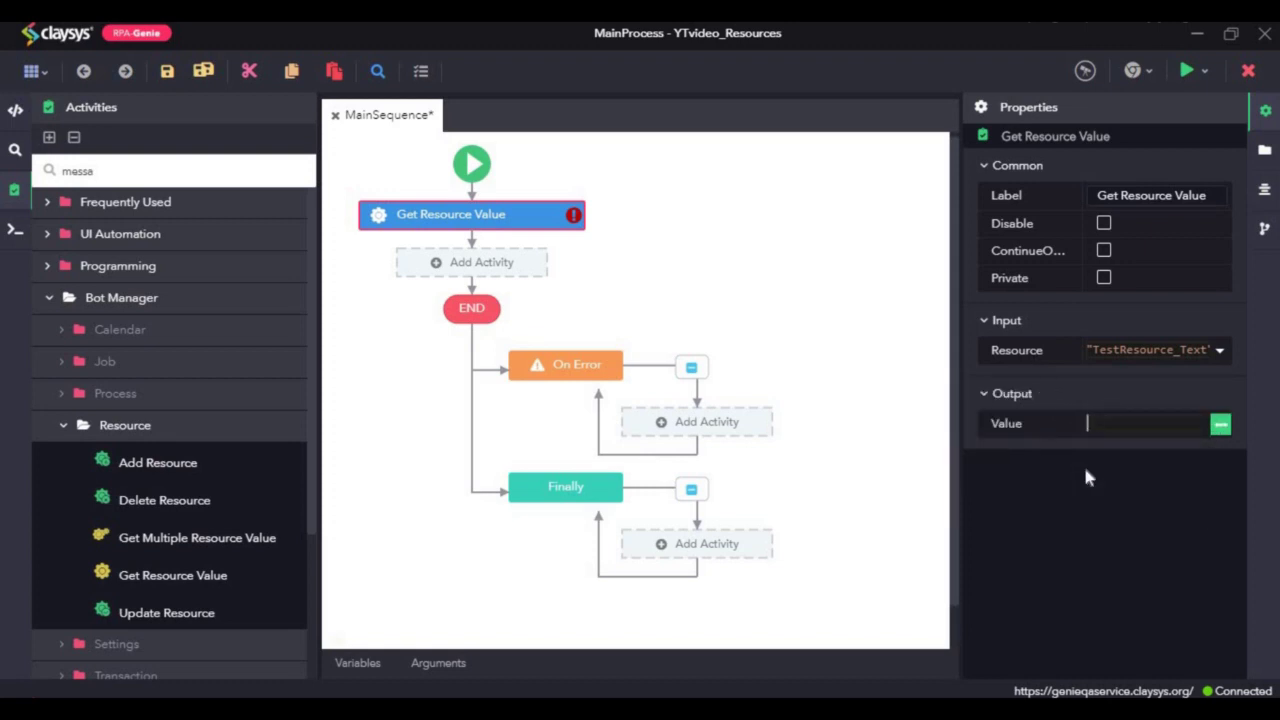
{"action": "key", "text": "ctrl+k"}
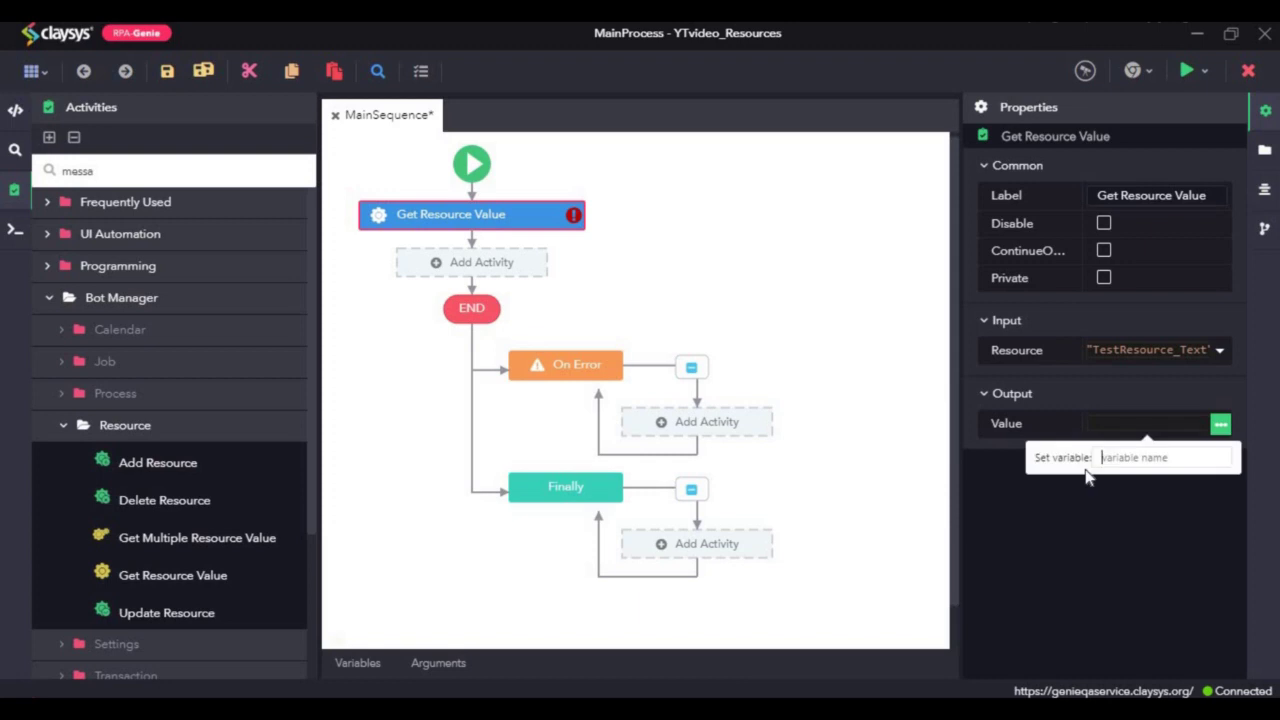
{"action": "type", "text": "var"}
{"action": "type", "text": "Res"}
{"action": "type", "text": "ource"}
{"action": "type", "text": "Tec"}
{"action": "type", "text": "t"}
{"action": "key", "text": "Return"}
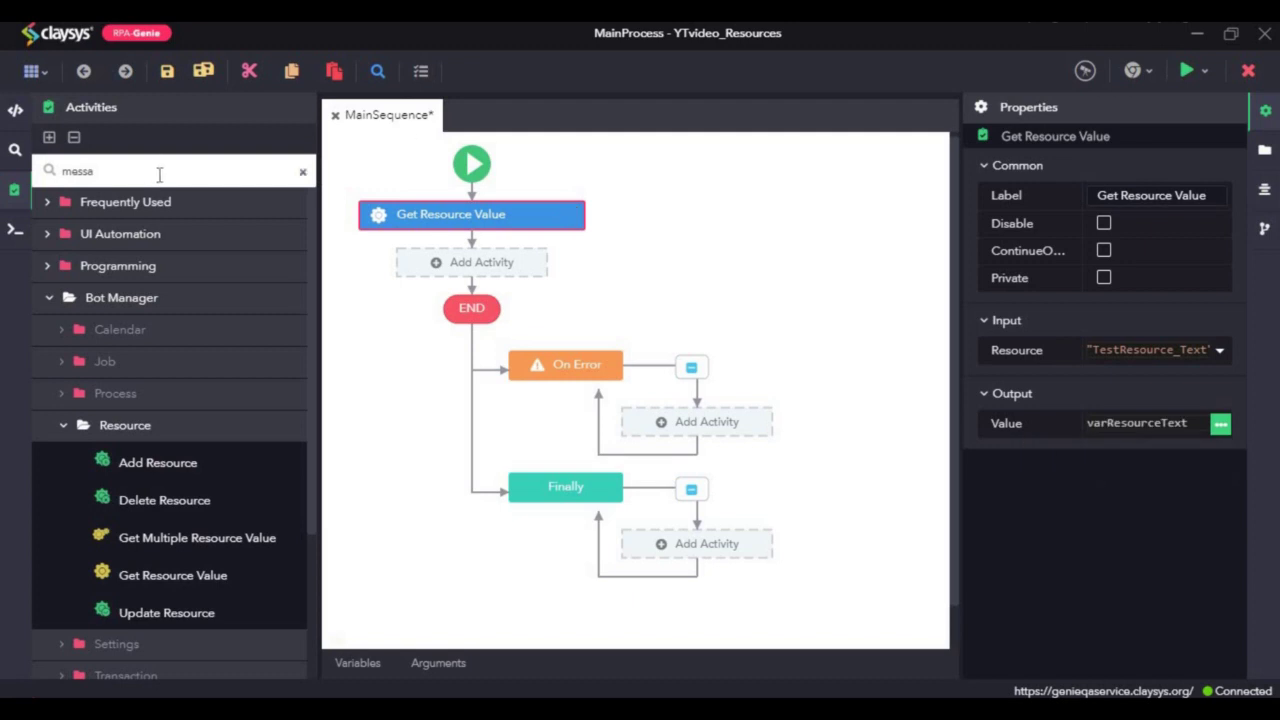
Step: Add a Message Box after Get Resource Value with message varResourceText
{"action": "left_click", "coordinate": [132, 180]}
{"action": "type", "text": "ge b"}
{"action": "left_click_drag", "start_coordinate": [139, 233], "coordinate": [505, 280]}
{"action": "left_click", "coordinate": [1127, 382]}
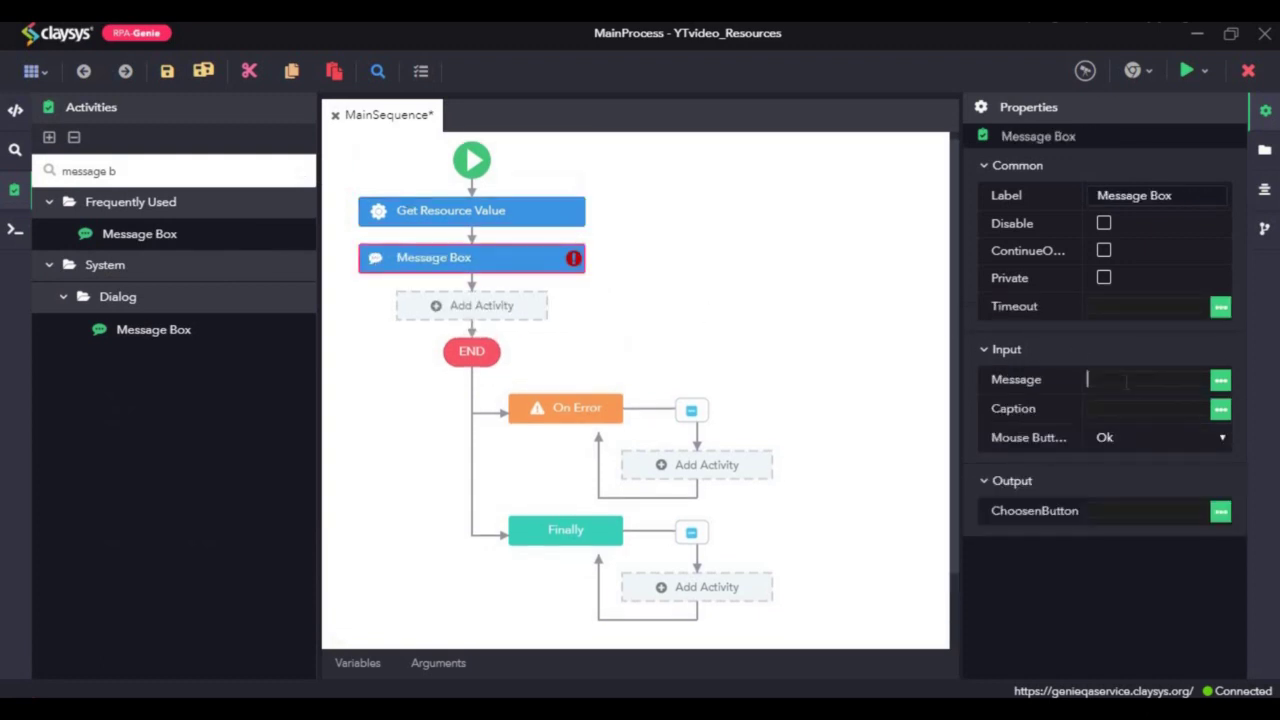
{"action": "type", "text": "var"}
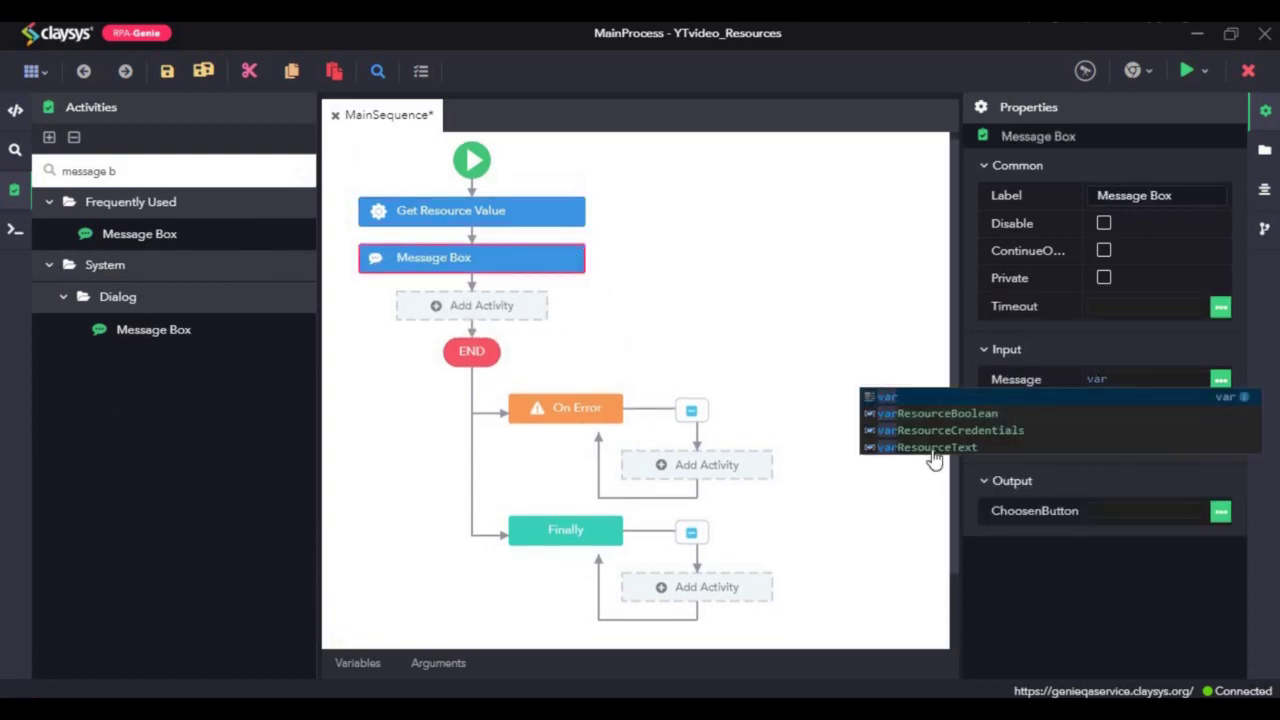
{"action": "left_click", "coordinate": [930, 450]}
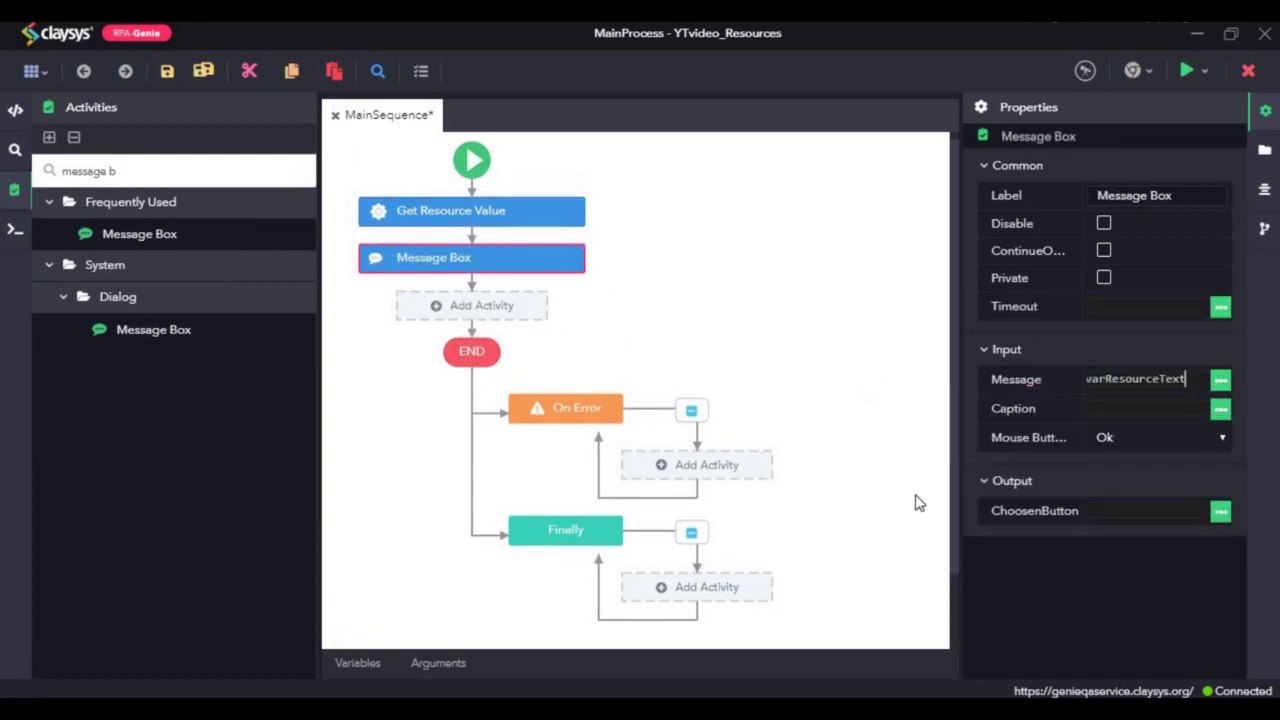
Step: Save the workflow, check the Variables list, and run it
{"action": "left_click", "coordinate": [203, 71]}
{"action": "left_click", "coordinate": [364, 672]}
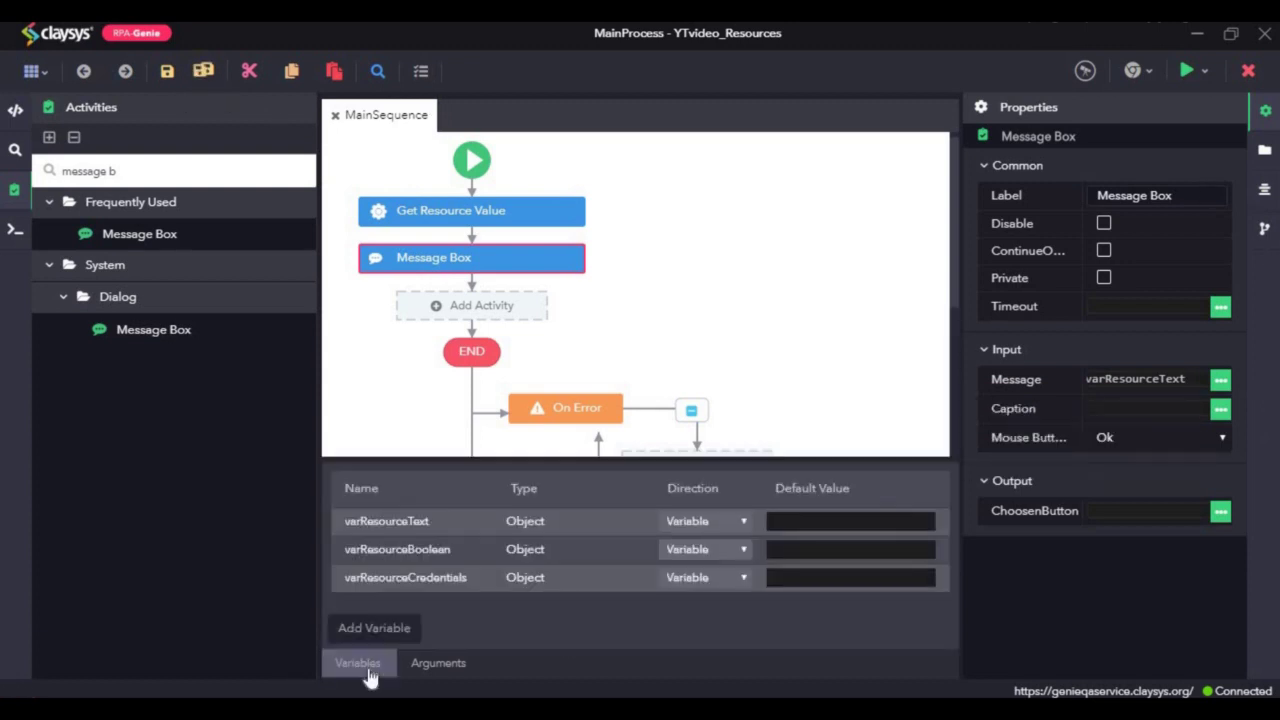
{"action": "left_click", "coordinate": [366, 672]}
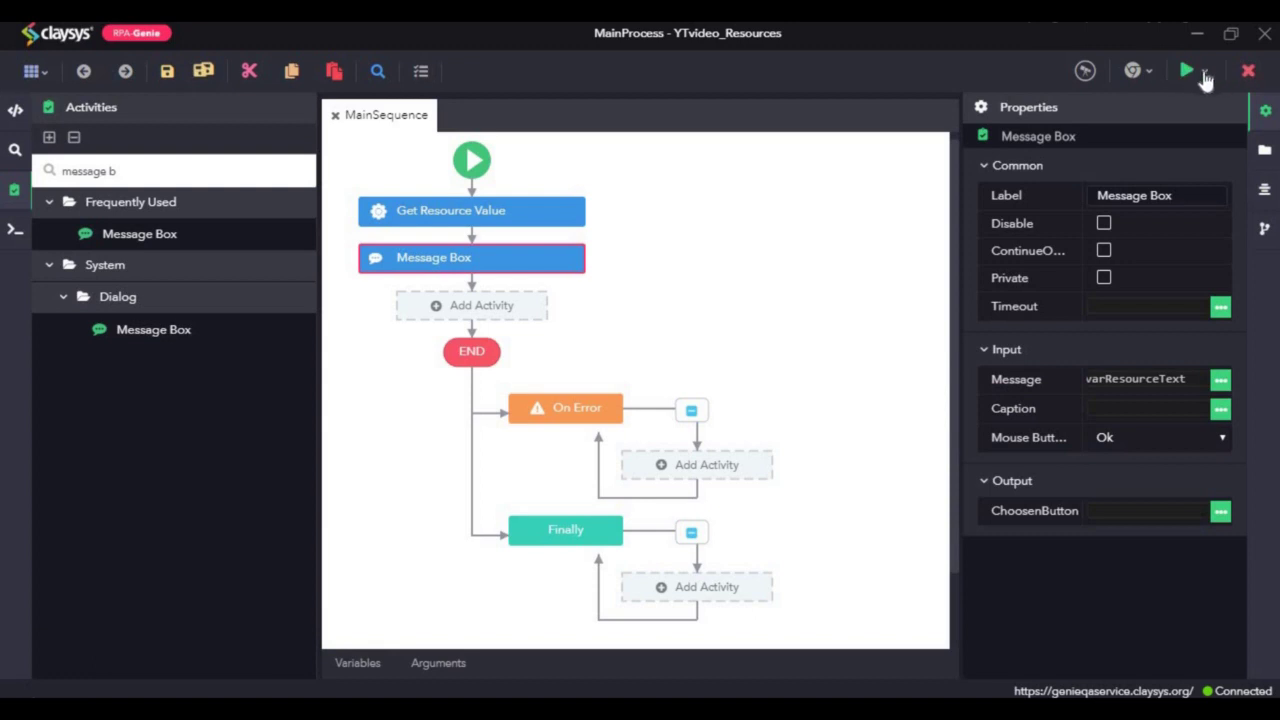
{"action": "left_click", "coordinate": [1205, 70]}
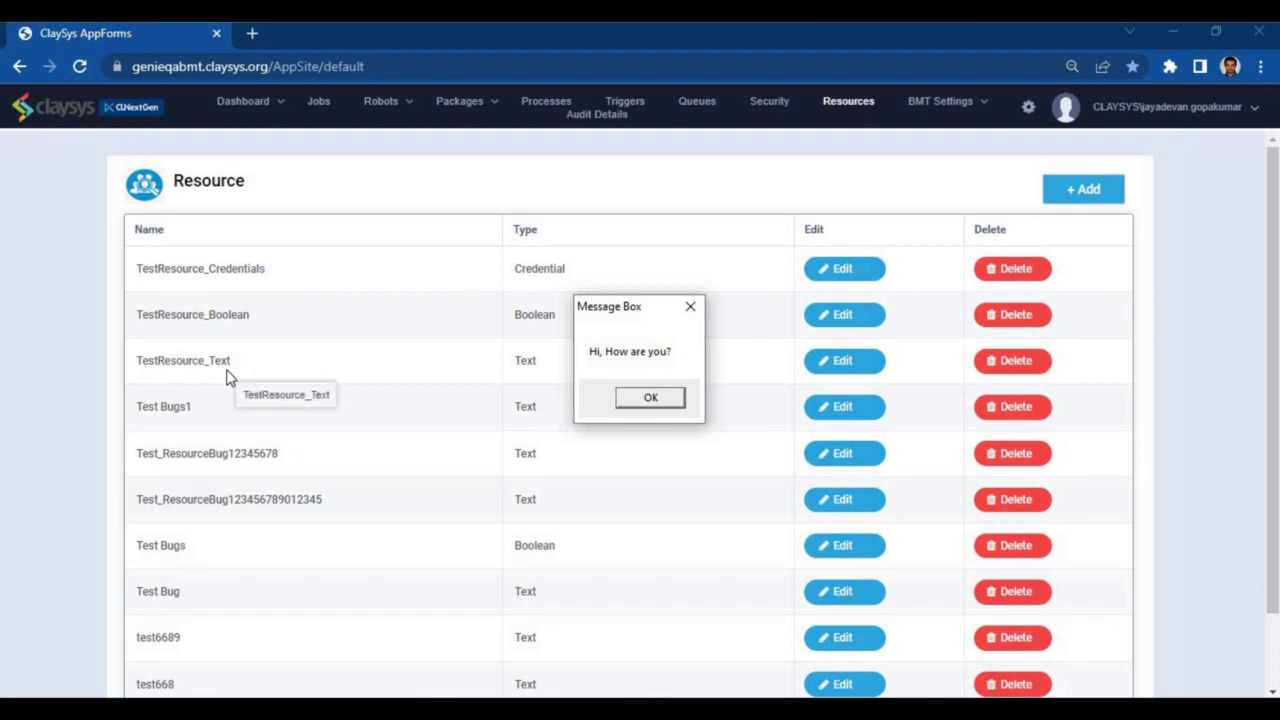
Step: Dismiss the 'Hi, How are you?' message box and return to the designer
{"action": "left_click", "coordinate": [645, 400]}
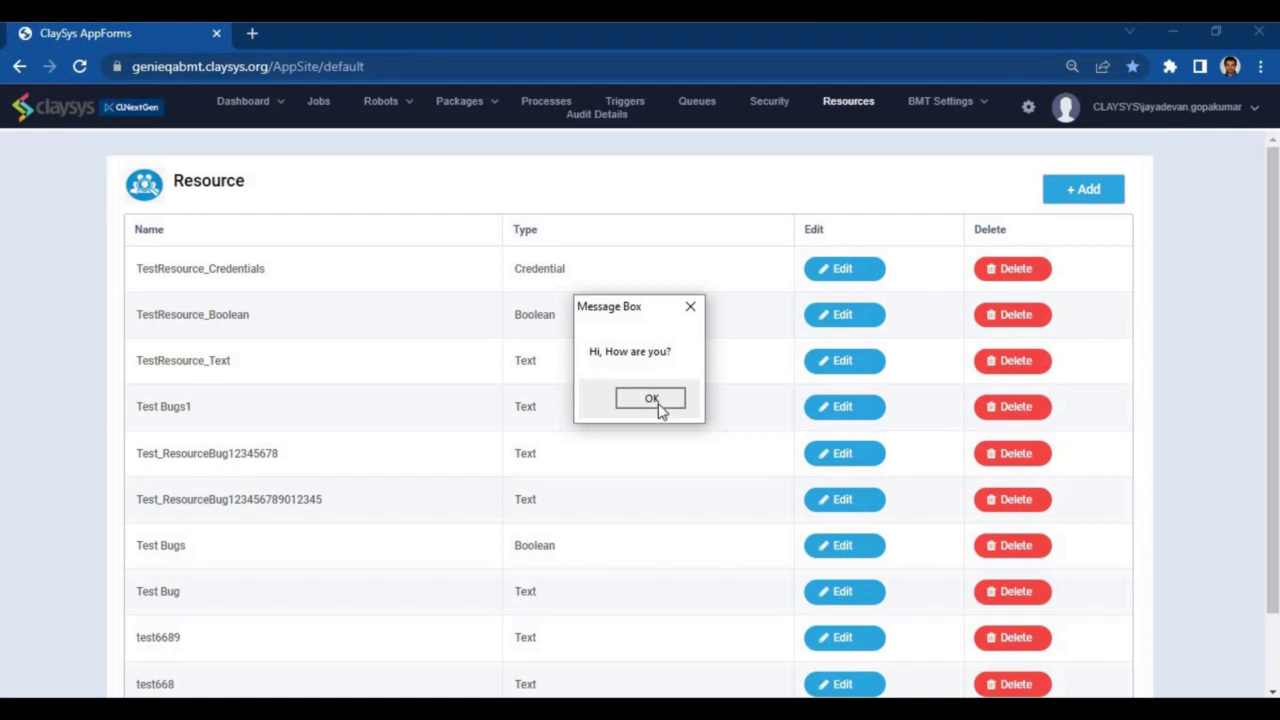
{"action": "left_click", "coordinate": [660, 405]}
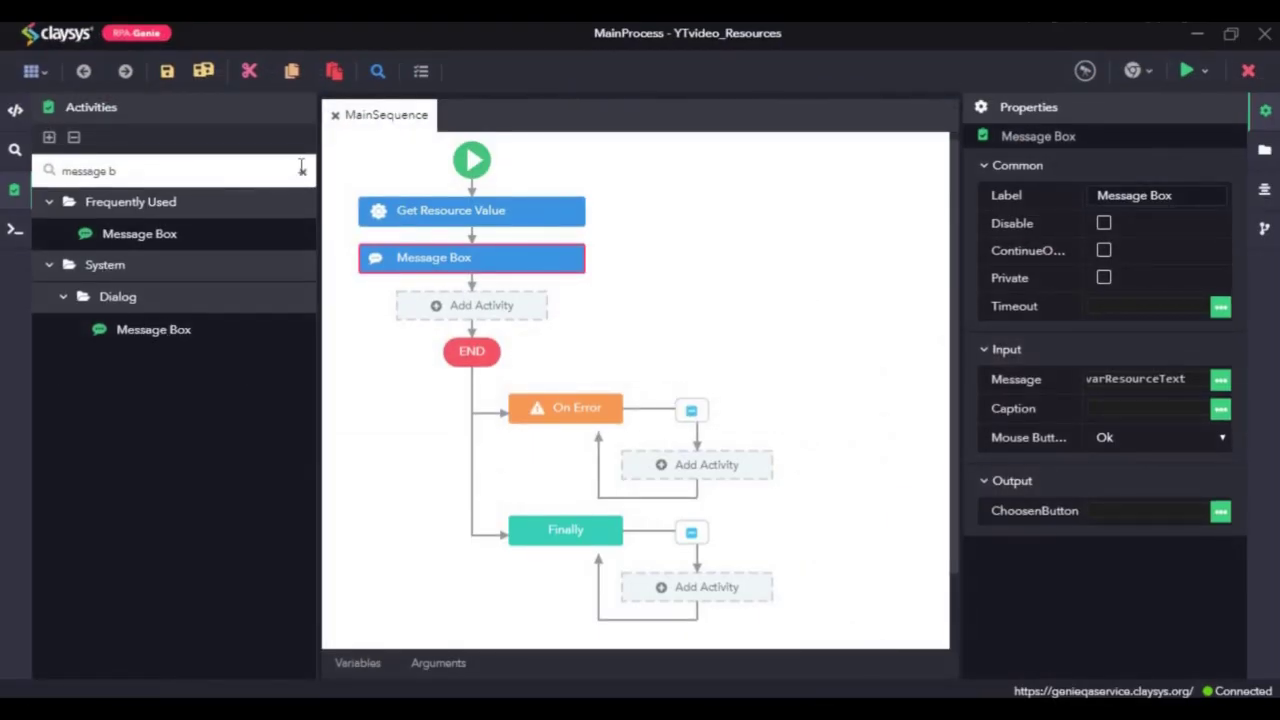
Step: Add Get Multiple Resource Value from Bot Manager > Resource to the flow
{"action": "left_click", "coordinate": [305, 171]}
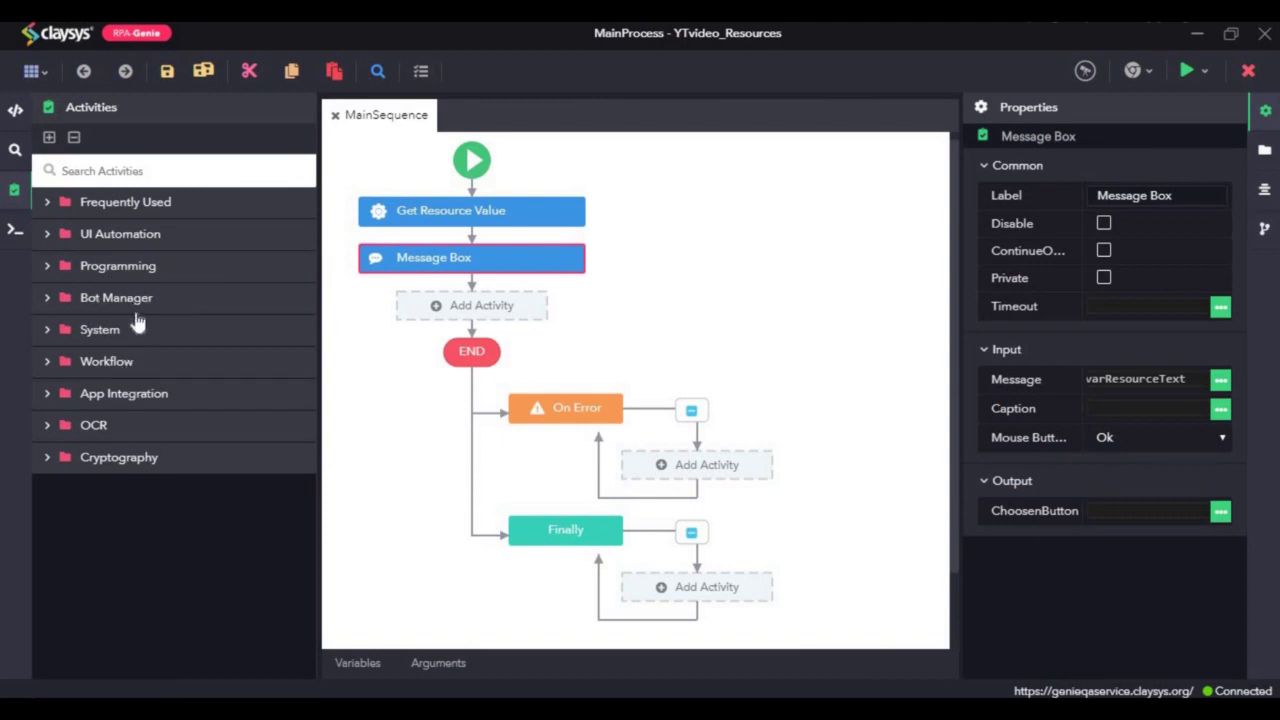
{"action": "left_click", "coordinate": [155, 268]}
{"action": "left_click", "coordinate": [148, 268]}
{"action": "left_click", "coordinate": [128, 302]}
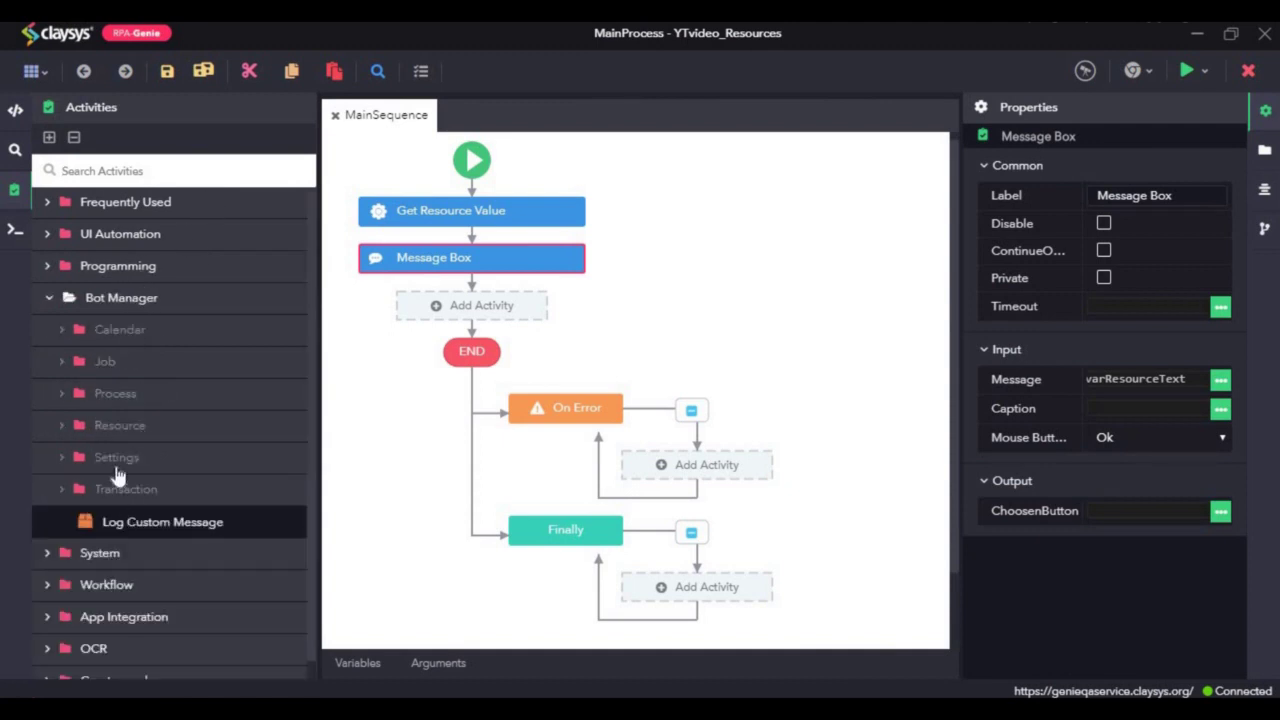
{"action": "left_click", "coordinate": [136, 425]}
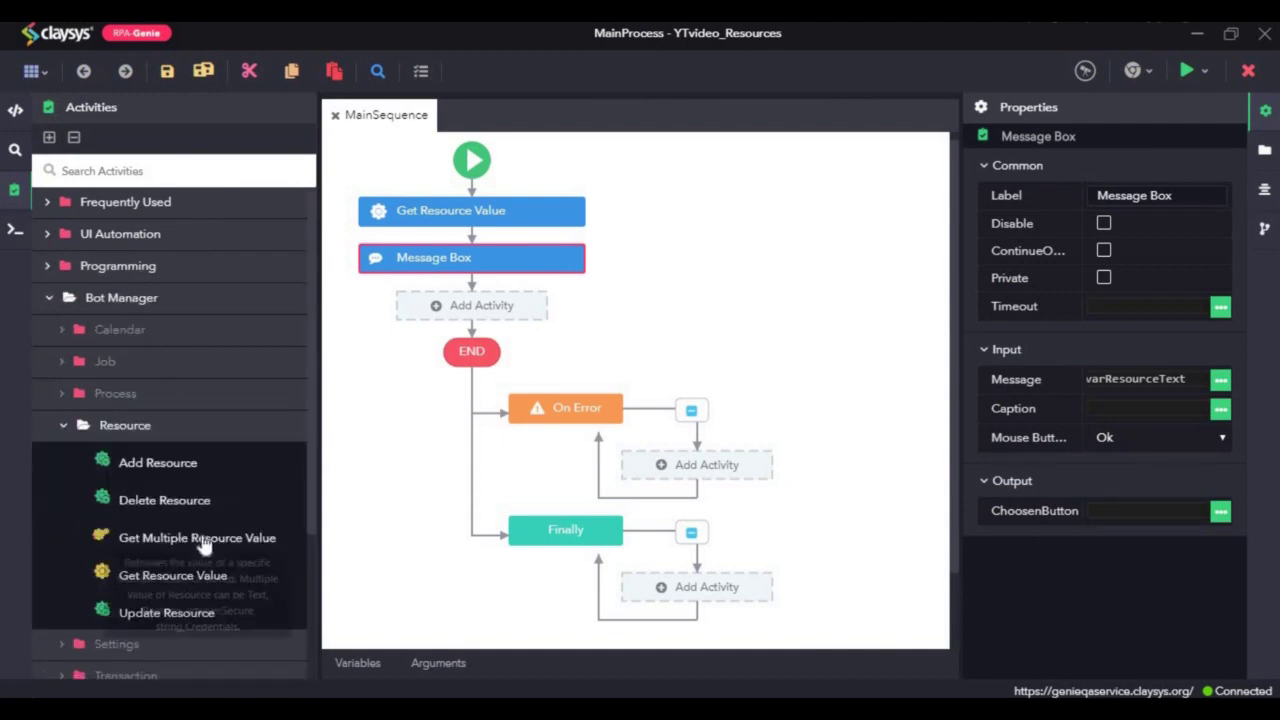
{"action": "left_click_drag", "start_coordinate": [200, 540], "coordinate": [490, 305]}
Step: Delete Get Resource Value and Message Box, then select Get Multiple Resource Value
{"action": "left_click", "coordinate": [503, 262]}
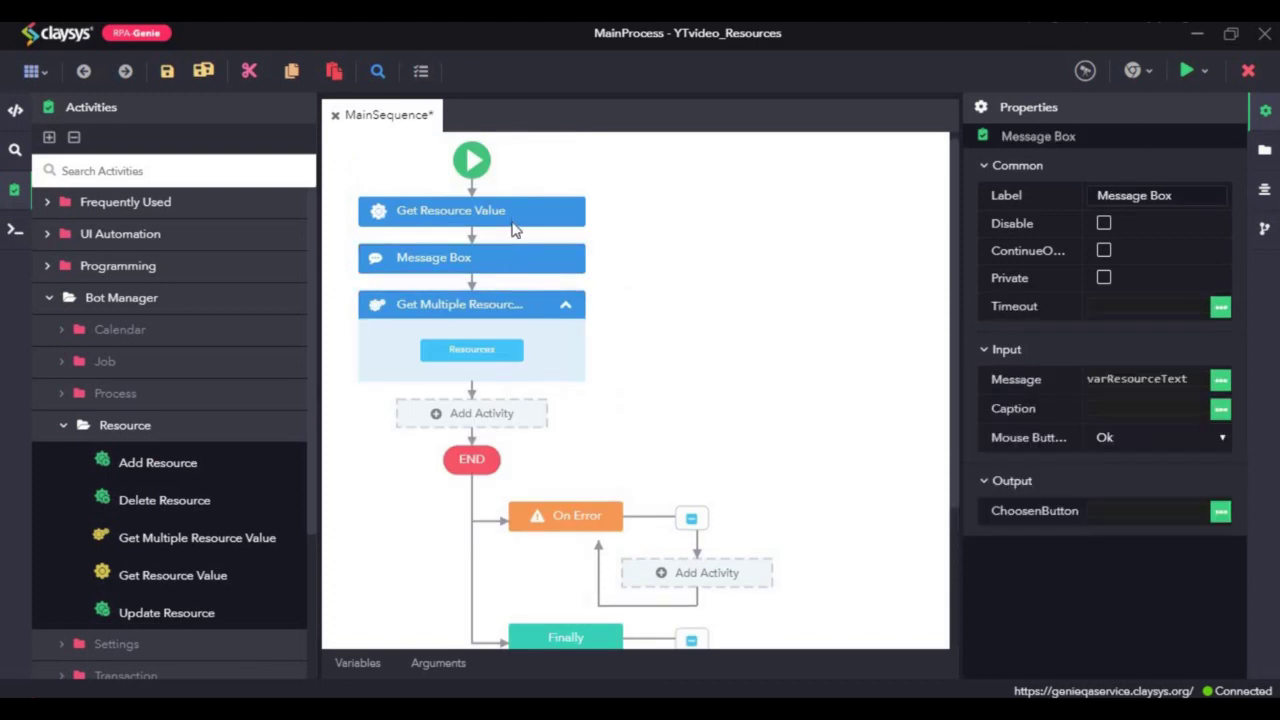
{"action": "left_click", "coordinate": [518, 218], "text": "ctrl"}
{"action": "right_click", "coordinate": [518, 220]}
{"action": "left_click", "coordinate": [580, 316]}
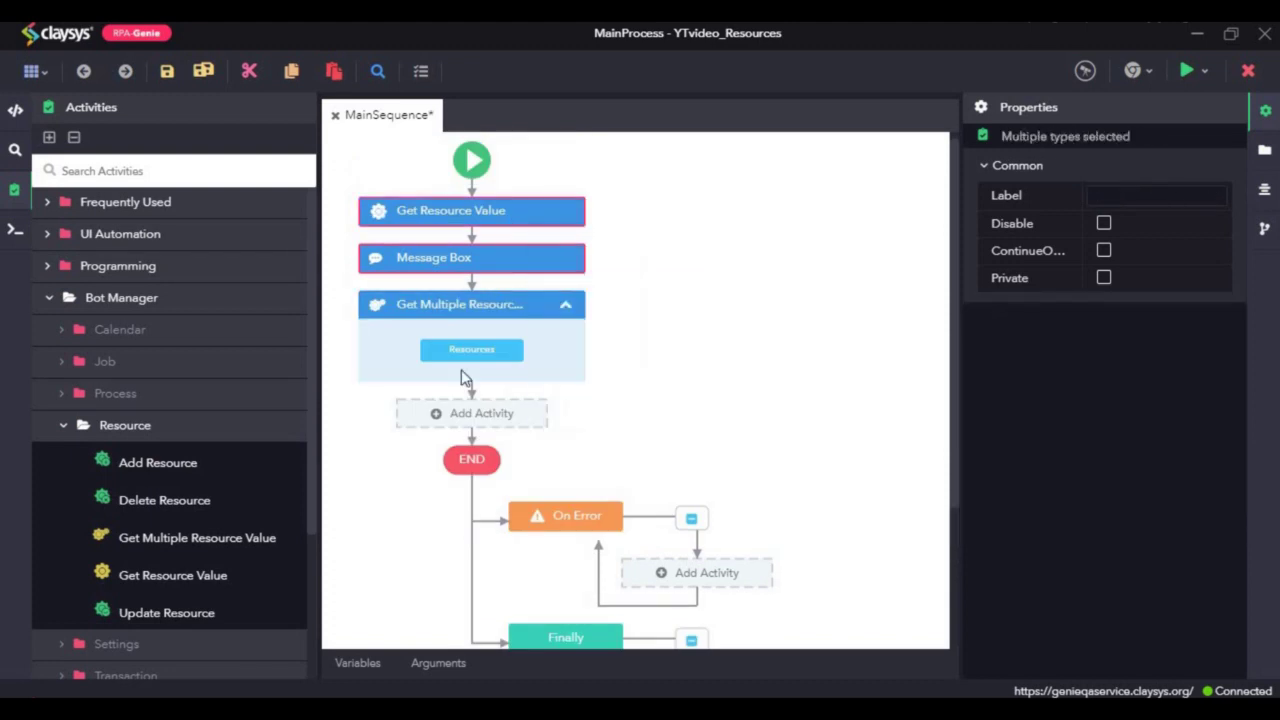
{"action": "left_click", "coordinate": [405, 300]}
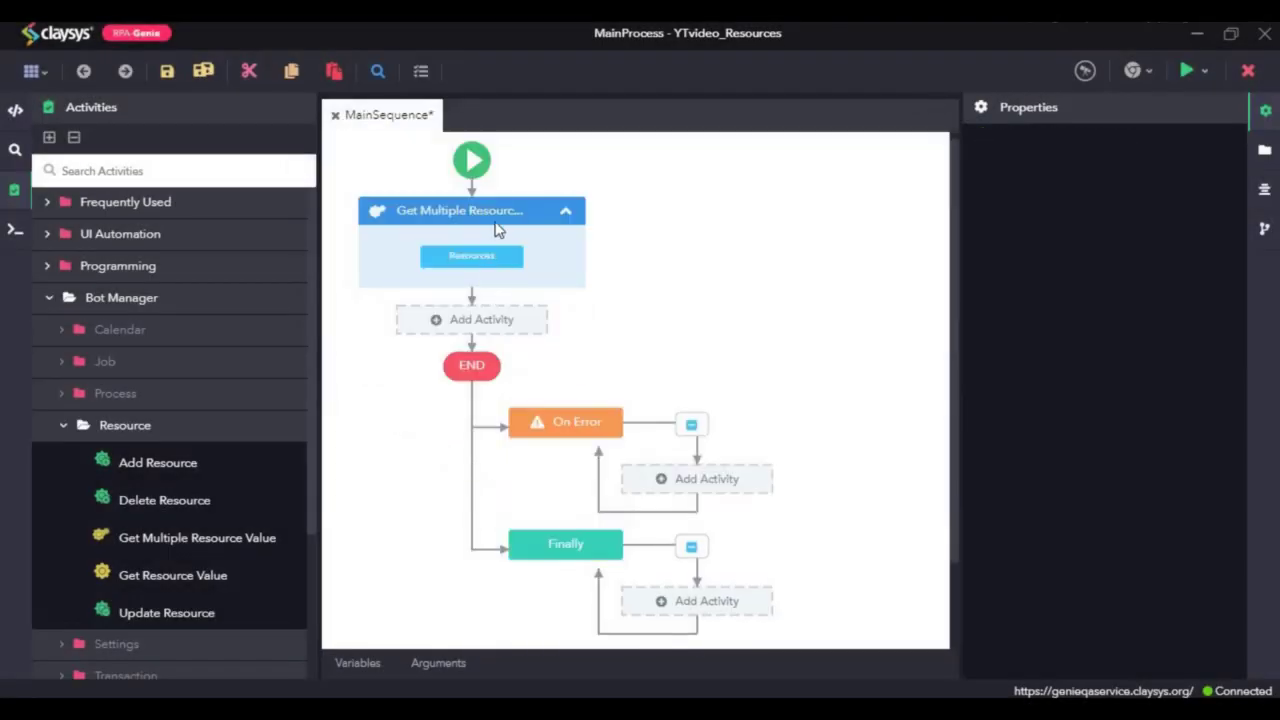
{"action": "left_click", "coordinate": [525, 218]}
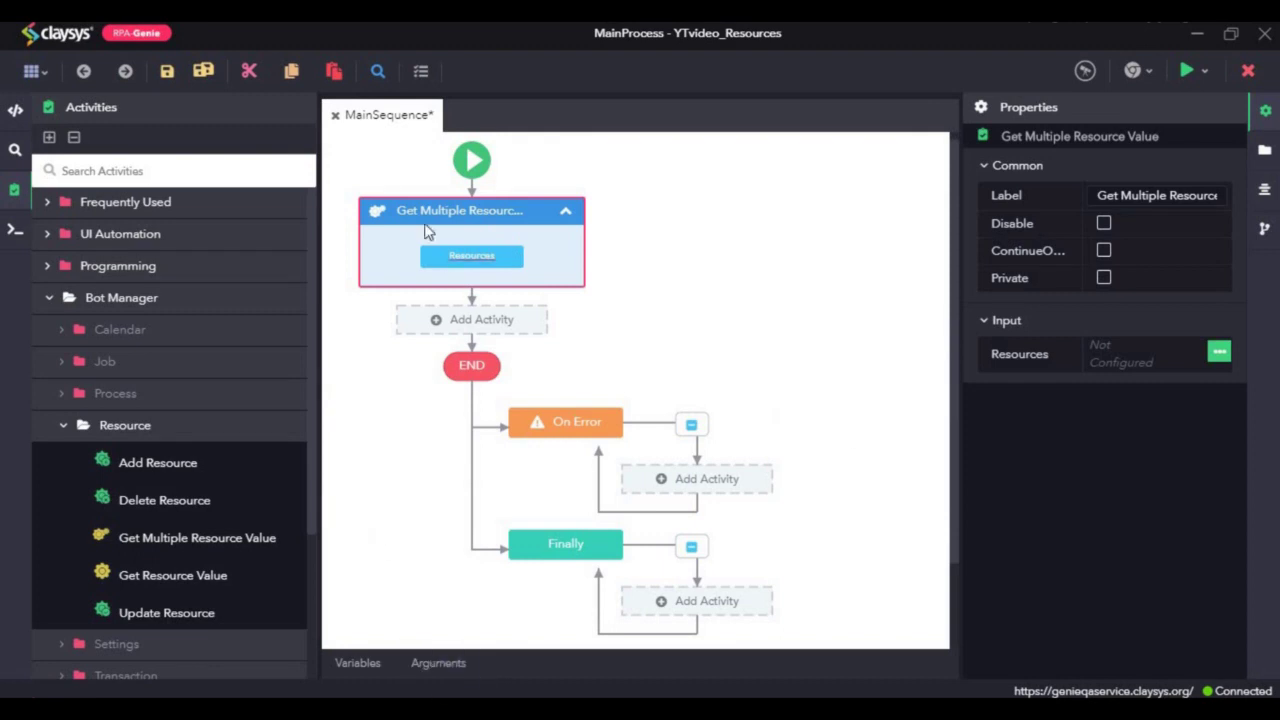
{"action": "left_click", "coordinate": [358, 666]}
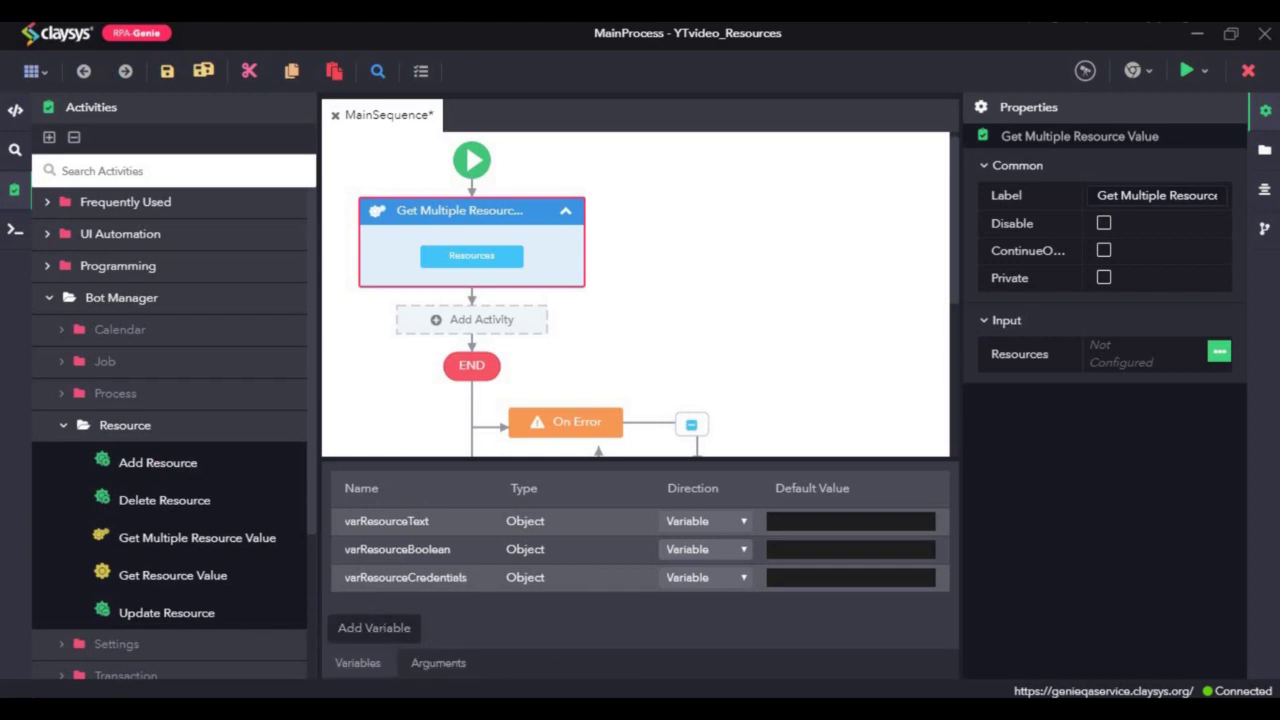
{"action": "left_click", "coordinate": [386, 674]}
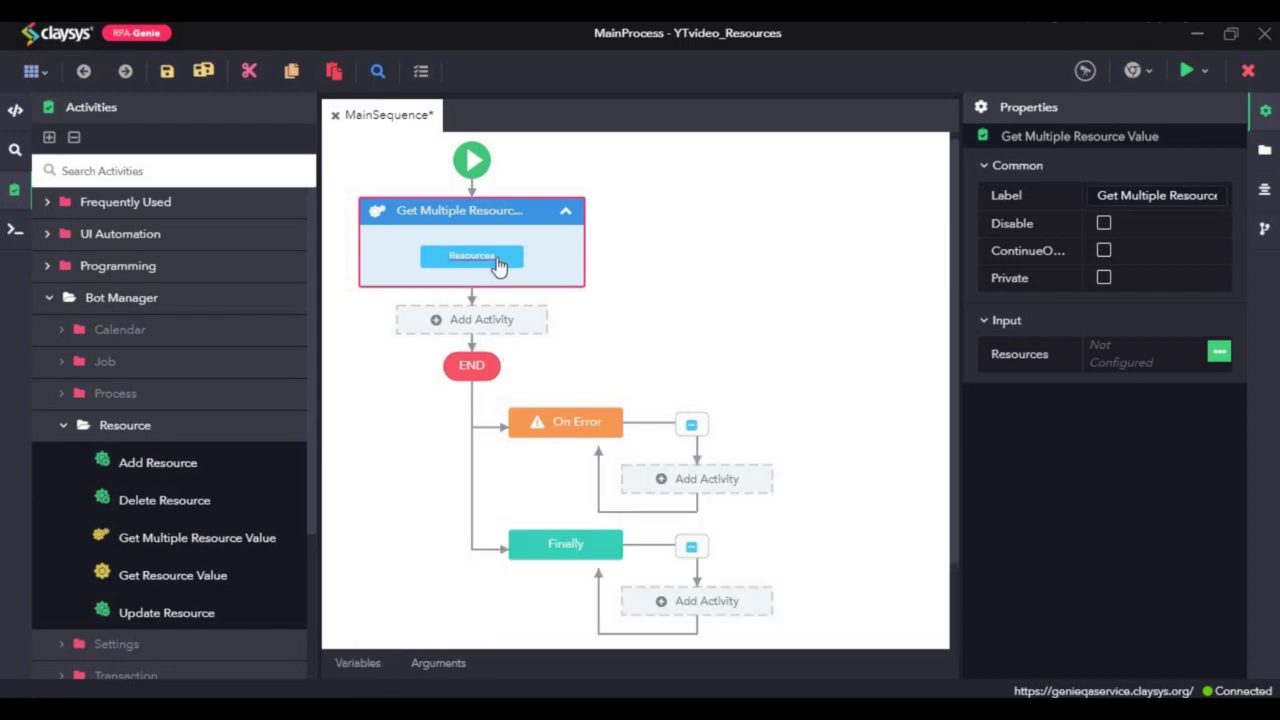
Step: Add a first resource row mapping TestResource_Text to varResourceText
{"action": "left_click", "coordinate": [498, 263]}
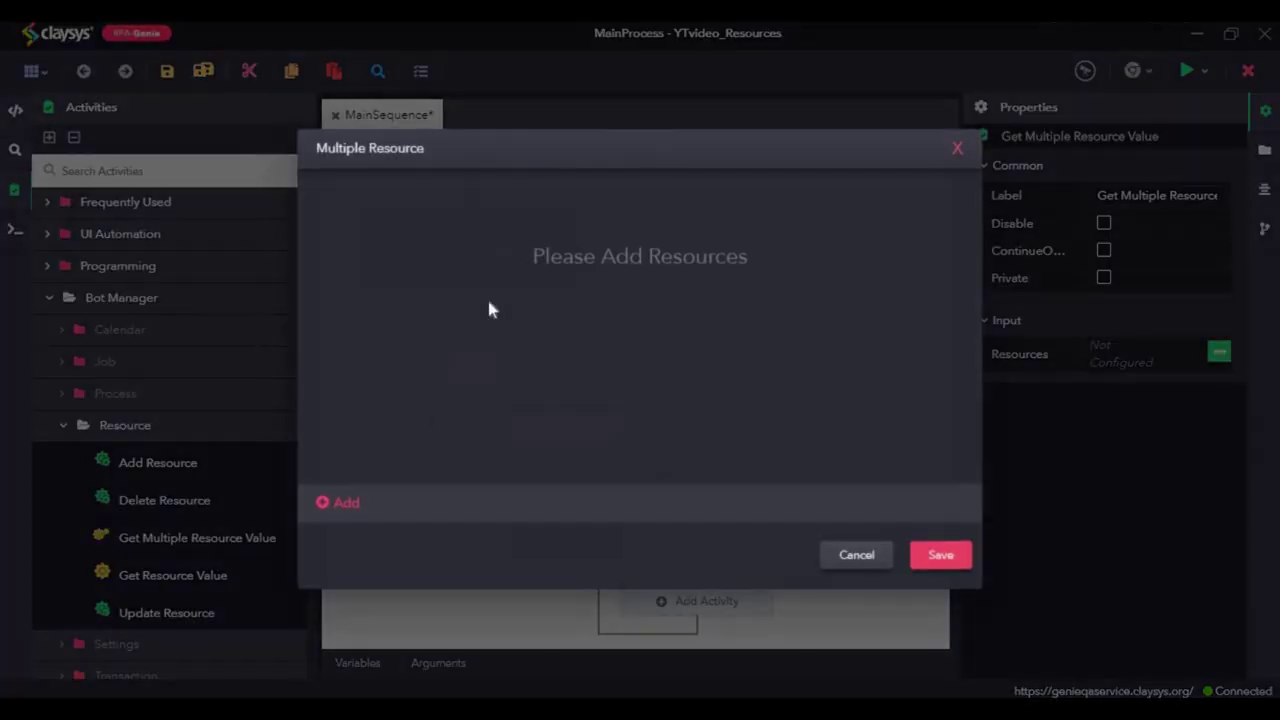
{"action": "left_click", "coordinate": [347, 503]}
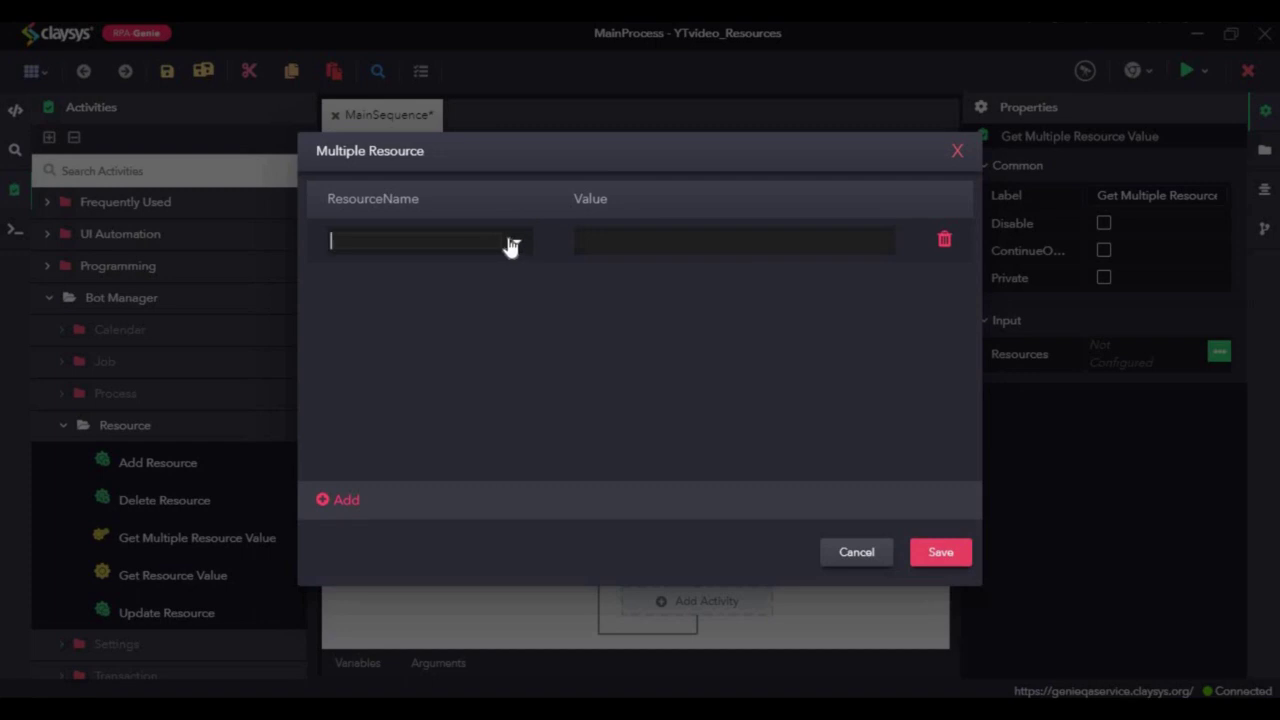
{"action": "type", "text": "test"}
{"action": "key", "text": "BackSpace"}
{"action": "key", "text": "BackSpace"}
{"action": "key", "text": "BackSpace"}
{"action": "key", "text": "BackSpace"}
{"action": "left_click", "coordinate": [509, 246]}
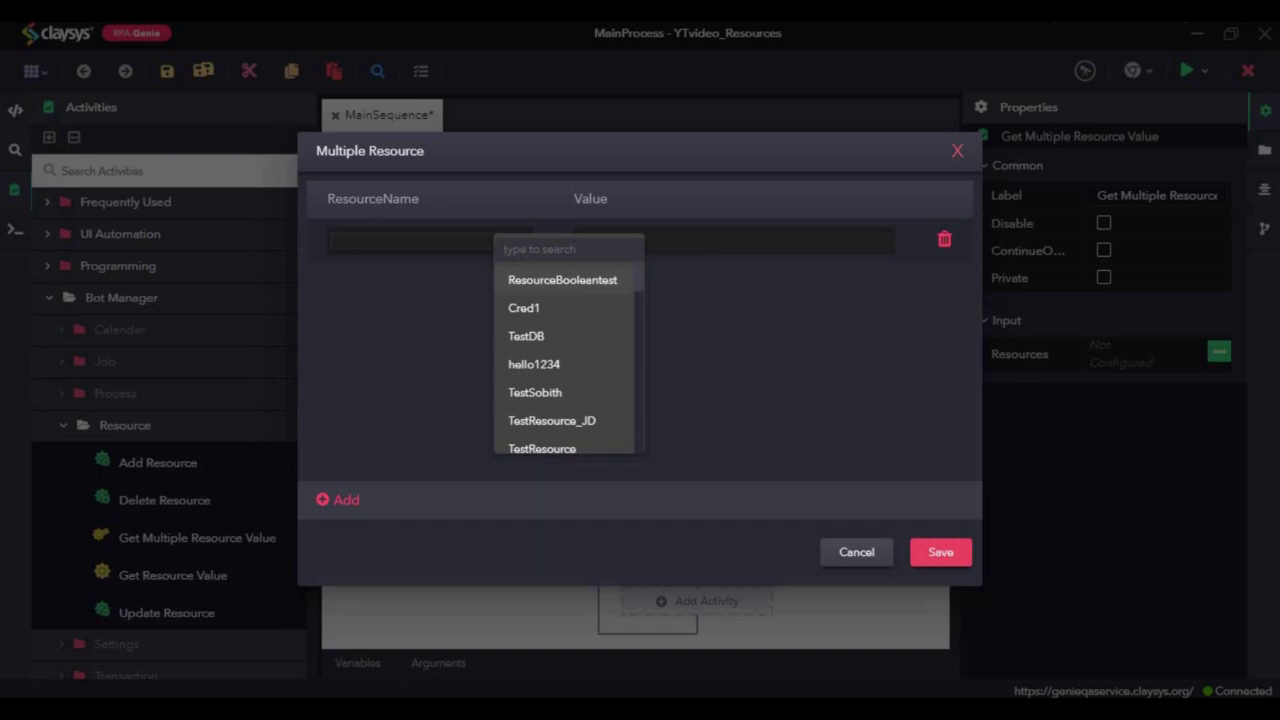
{"action": "type", "text": "te"}
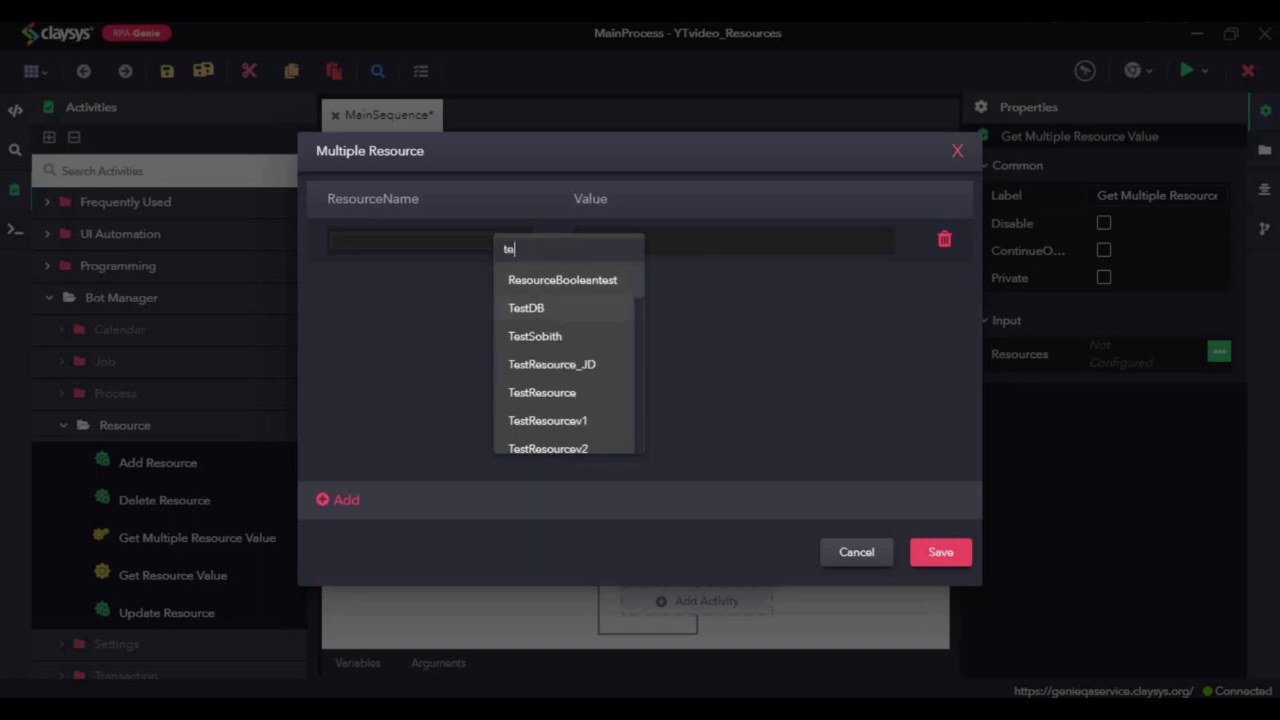
{"action": "type", "text": "stre"}
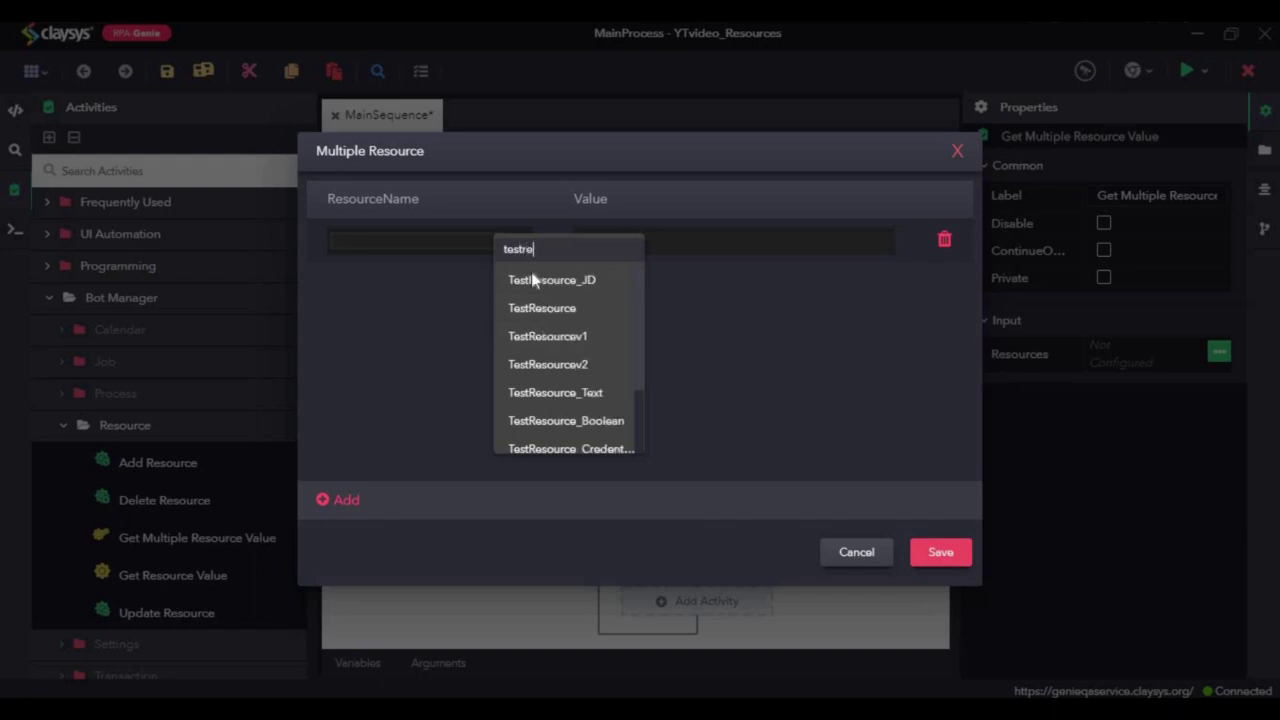
{"action": "left_click", "coordinate": [567, 400]}
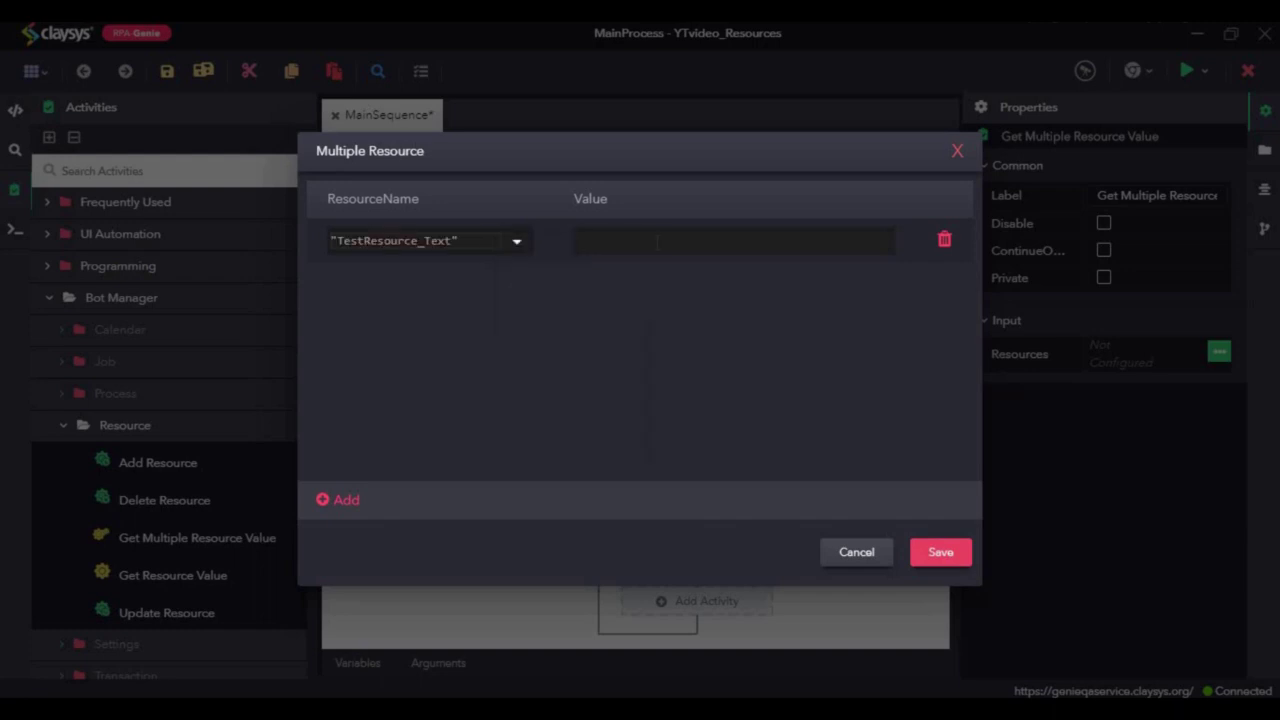
{"action": "type", "text": "var"}
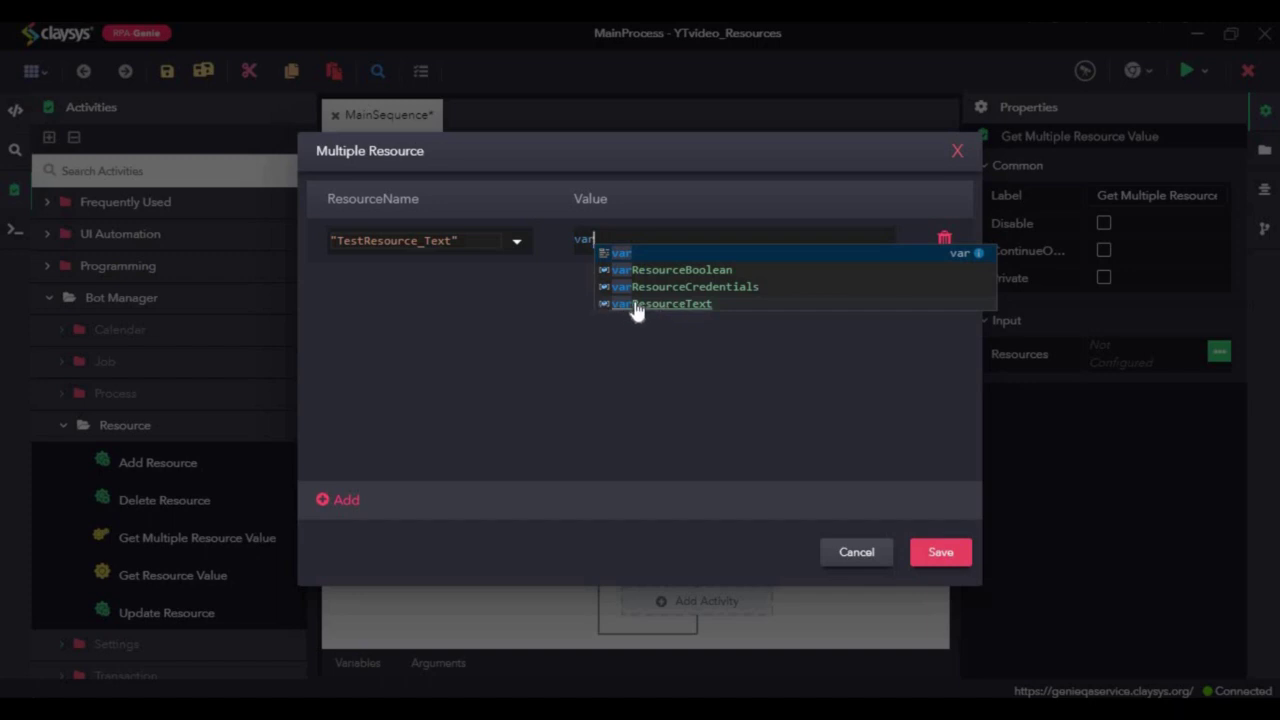
{"action": "left_click", "coordinate": [635, 304]}
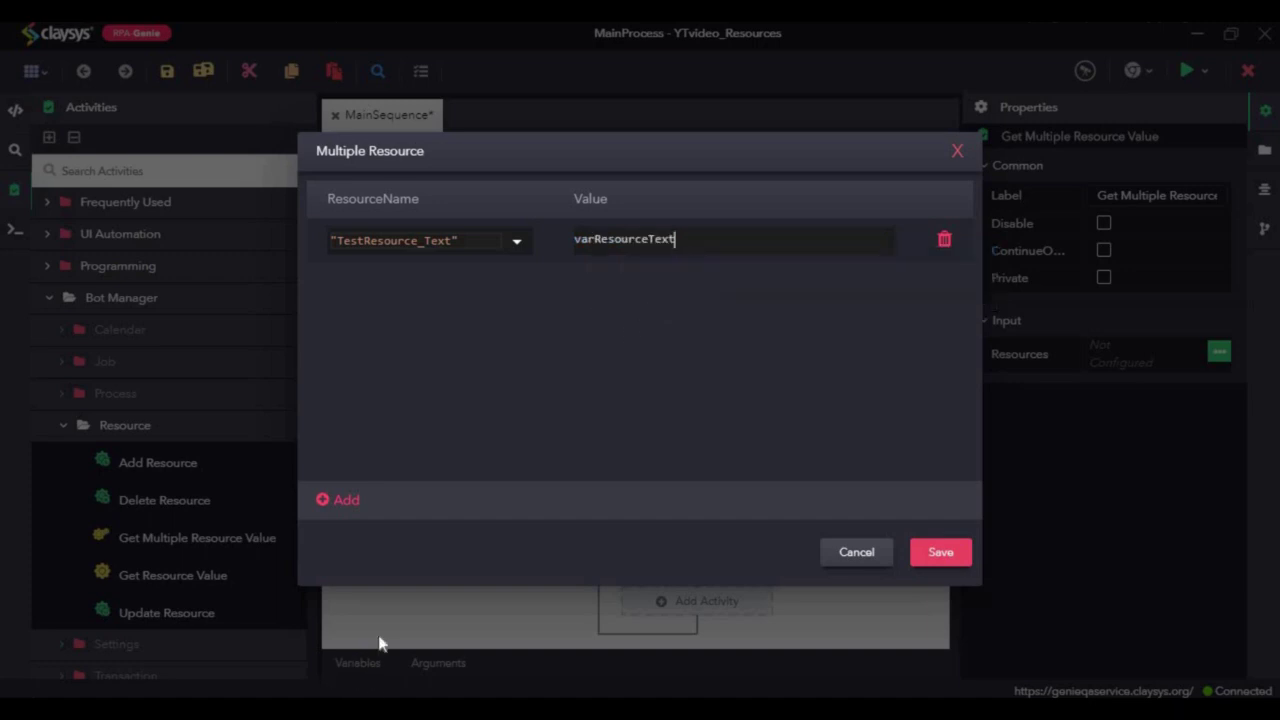
Step: Add a second row mapping TestResource_Boolean to varResourceBoolean
{"action": "left_click", "coordinate": [341, 503]}
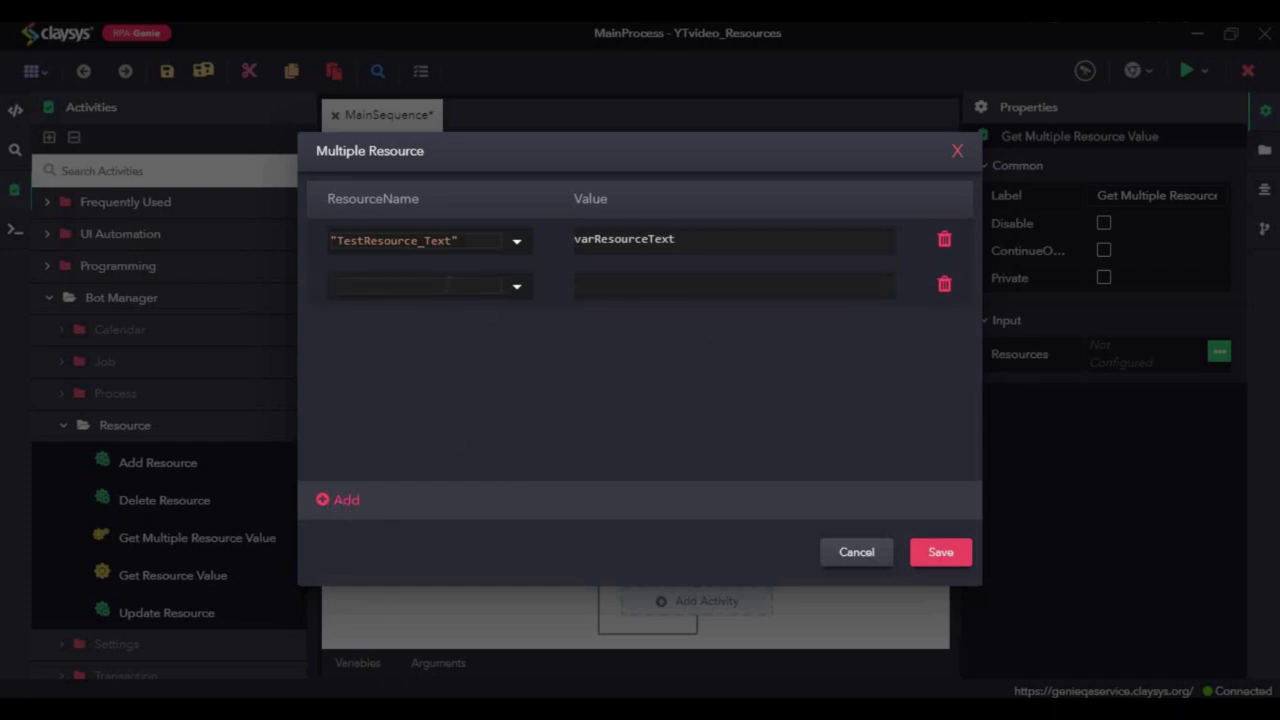
{"action": "left_click", "coordinate": [518, 292]}
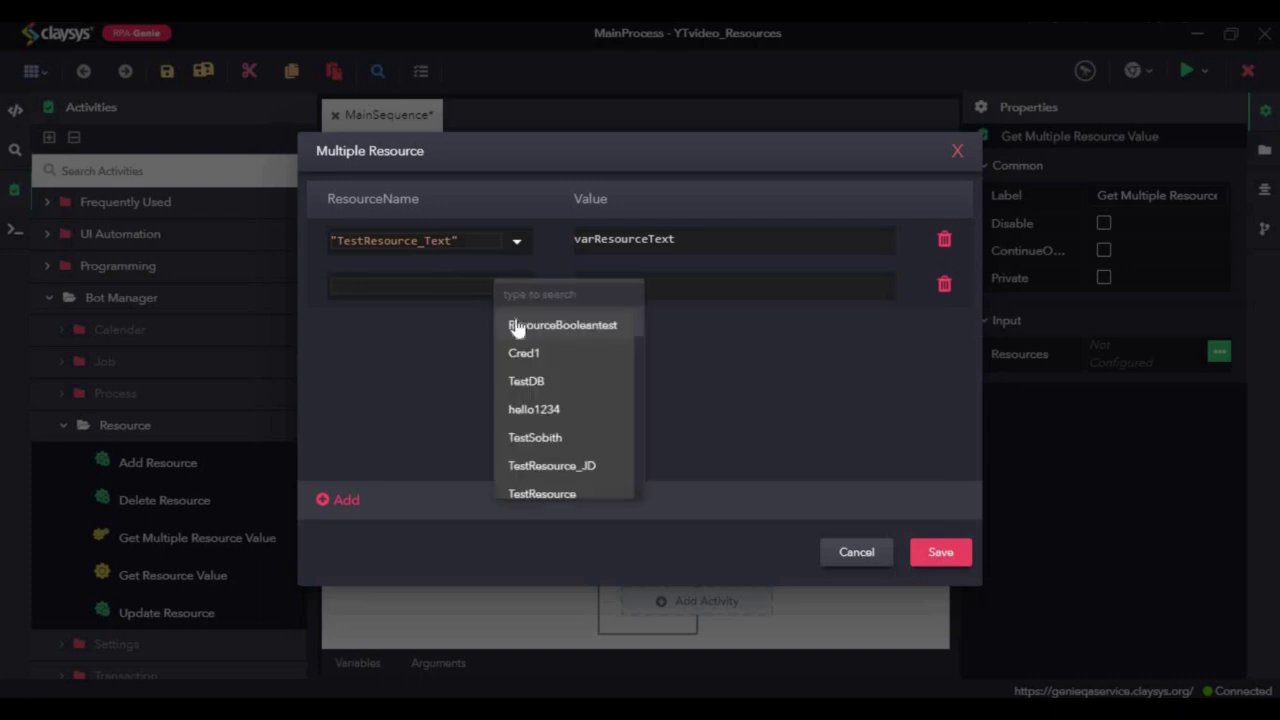
{"action": "type", "text": "testre"}
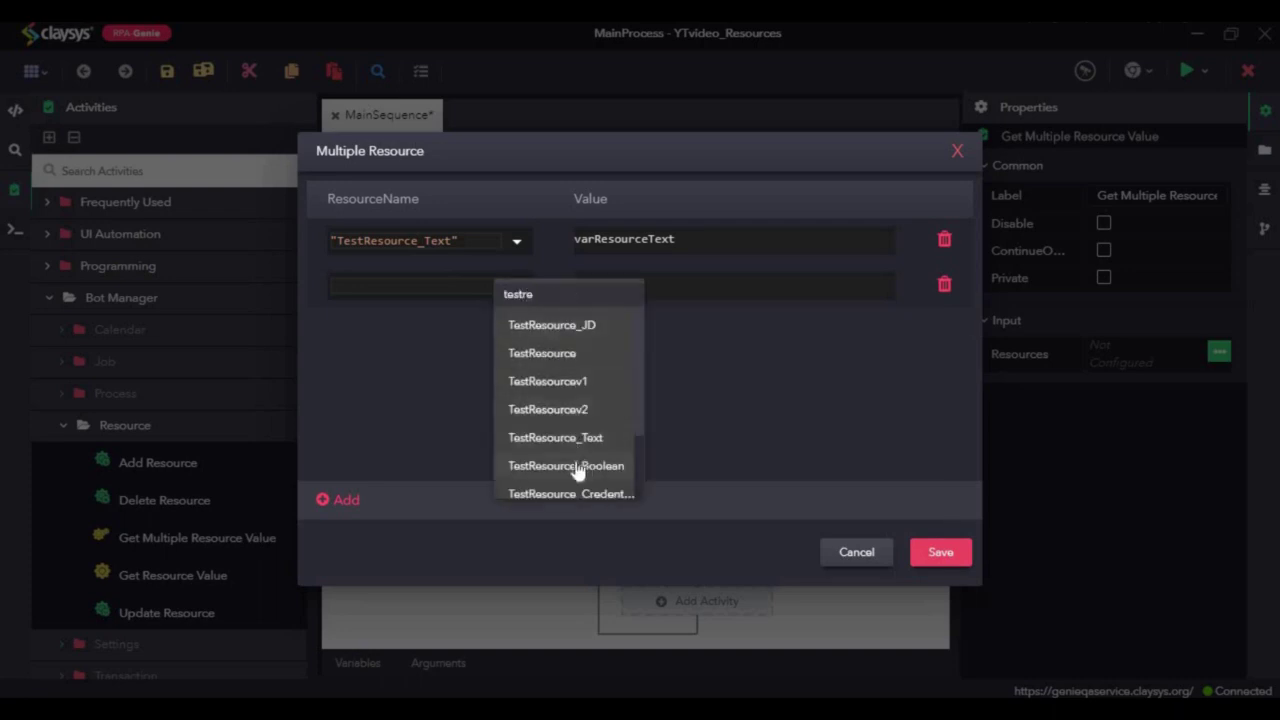
{"action": "left_click", "coordinate": [590, 462]}
{"action": "left_click", "coordinate": [625, 287]}
{"action": "type", "text": "var"}
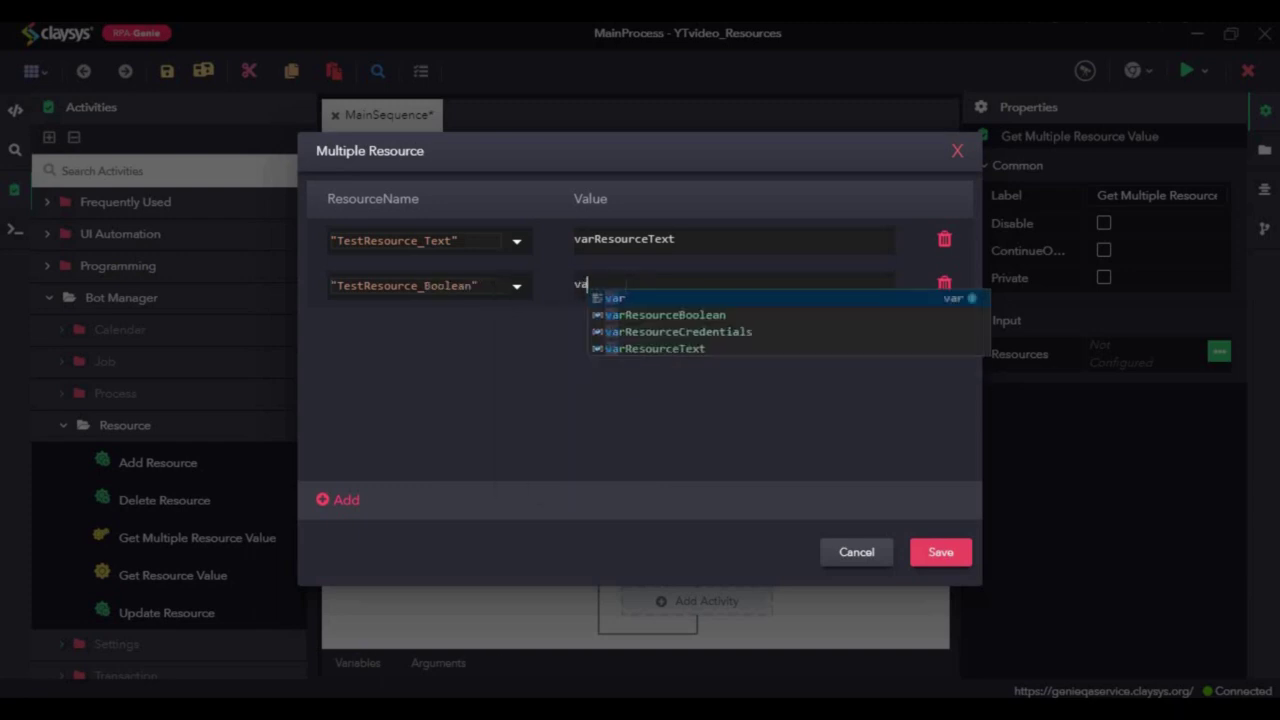
{"action": "left_click", "coordinate": [660, 315]}
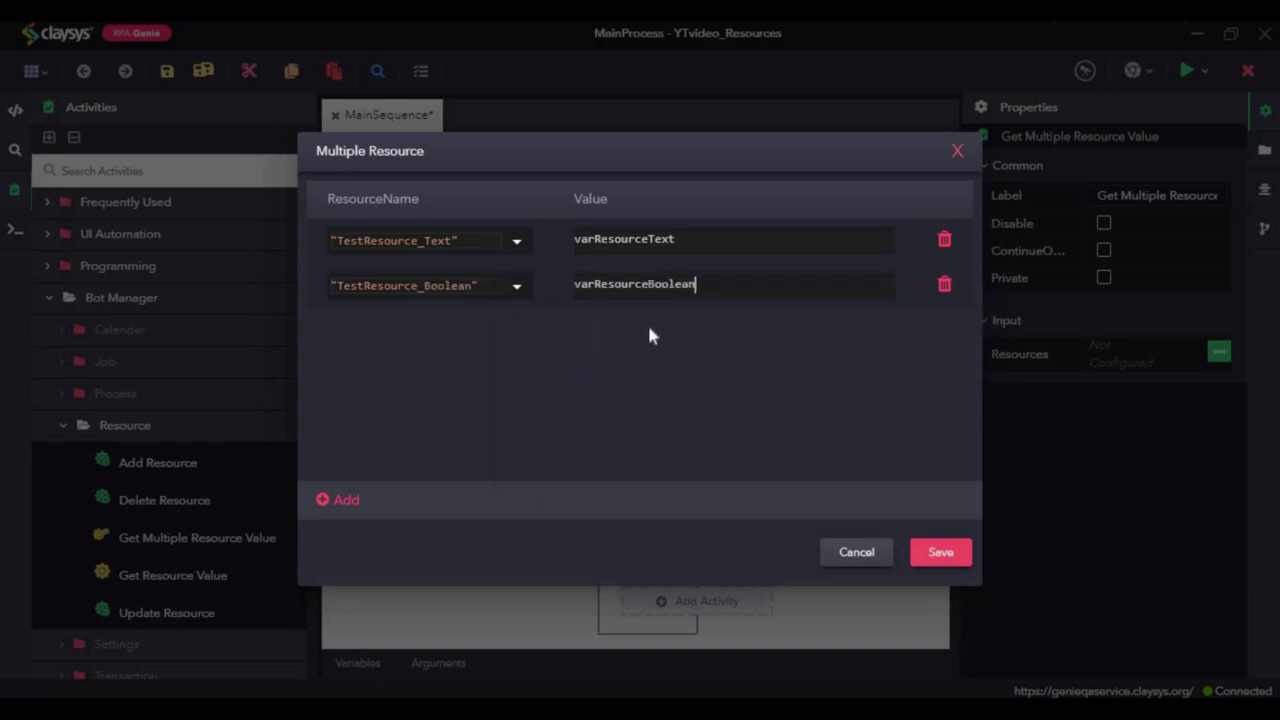
Step: Add a third row mapping TestResource_Credentials to varResourceCredentials and save
{"action": "left_click", "coordinate": [324, 504]}
{"action": "left_click", "coordinate": [517, 333]}
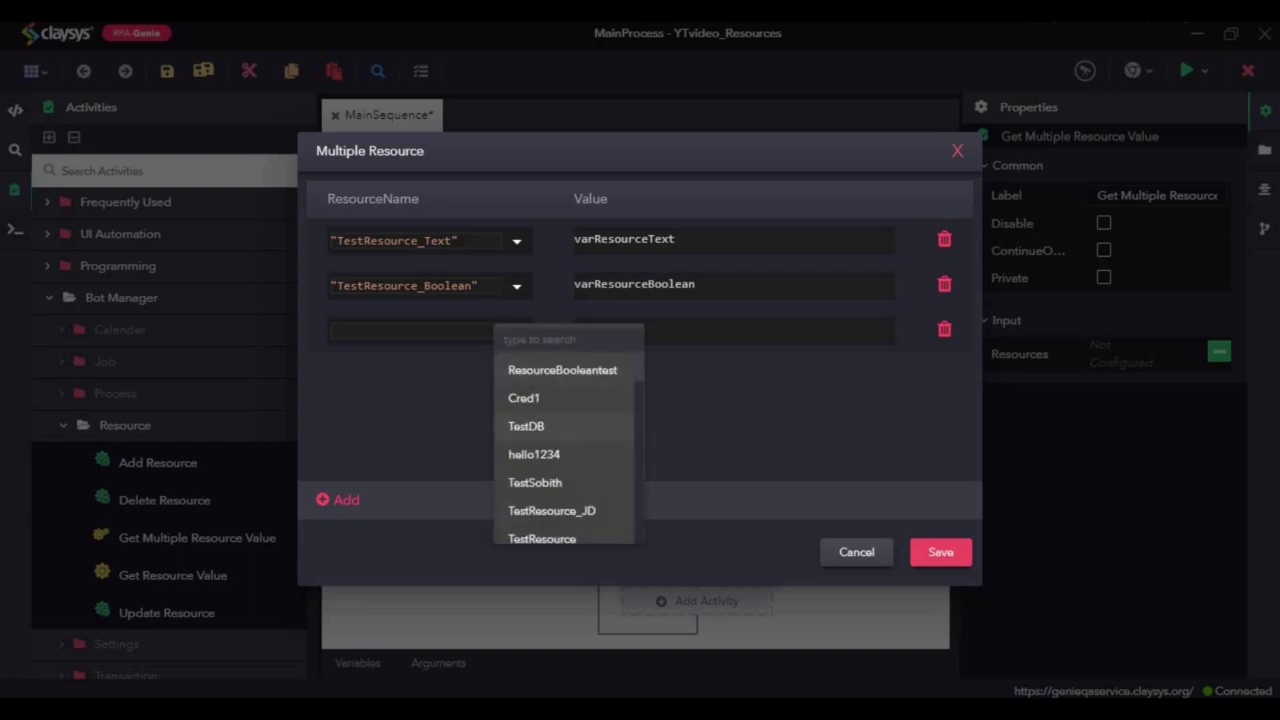
{"action": "type", "text": "test"}
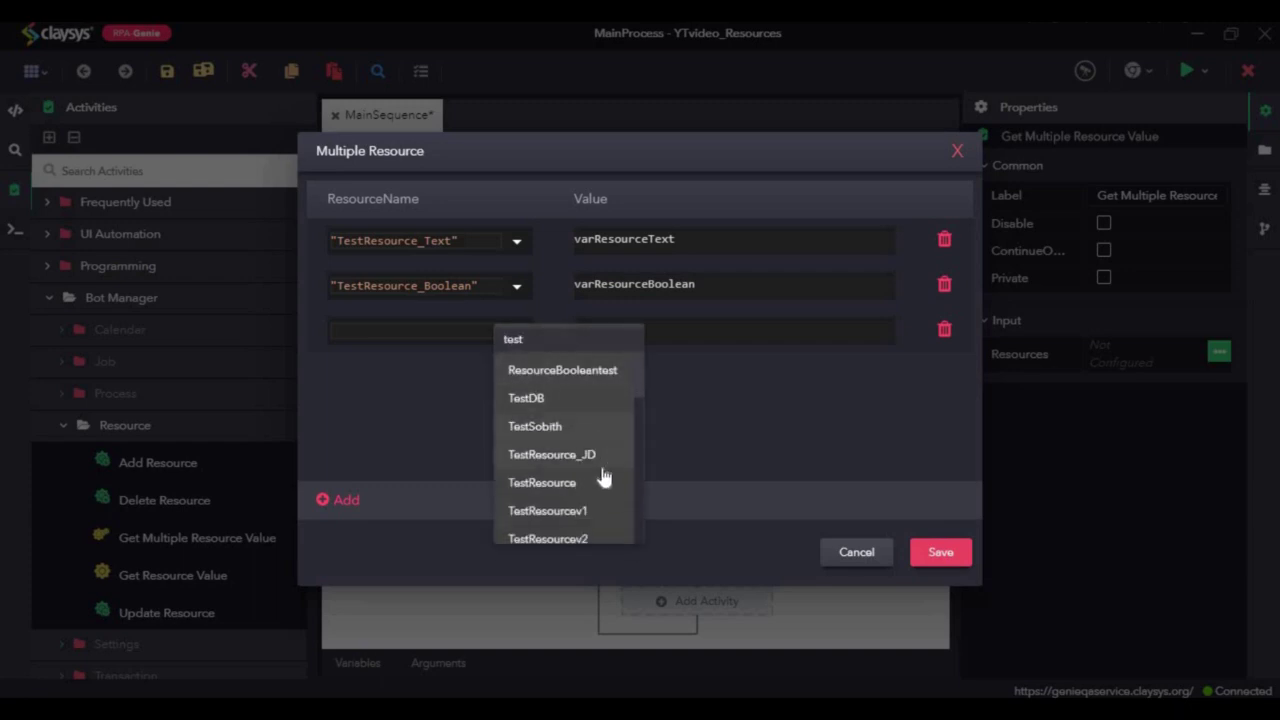
{"action": "type", "text": "res"}
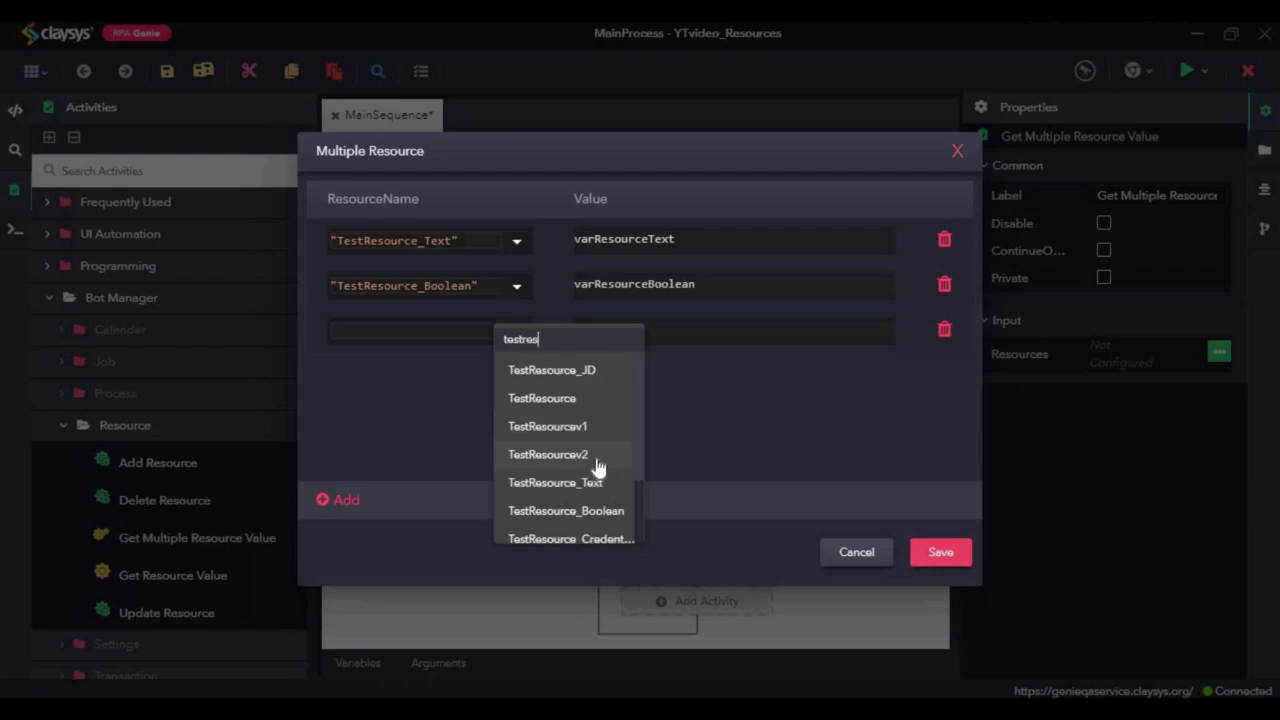
{"action": "left_click", "coordinate": [570, 538]}
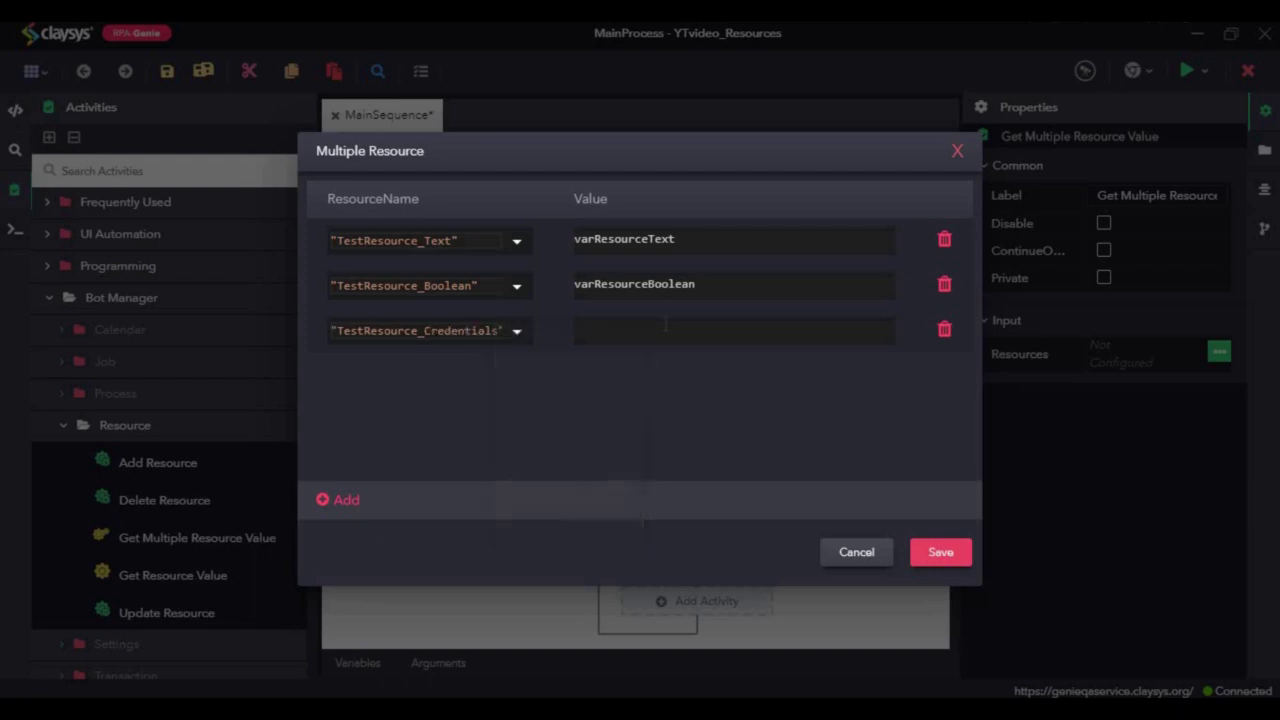
{"action": "type", "text": "var"}
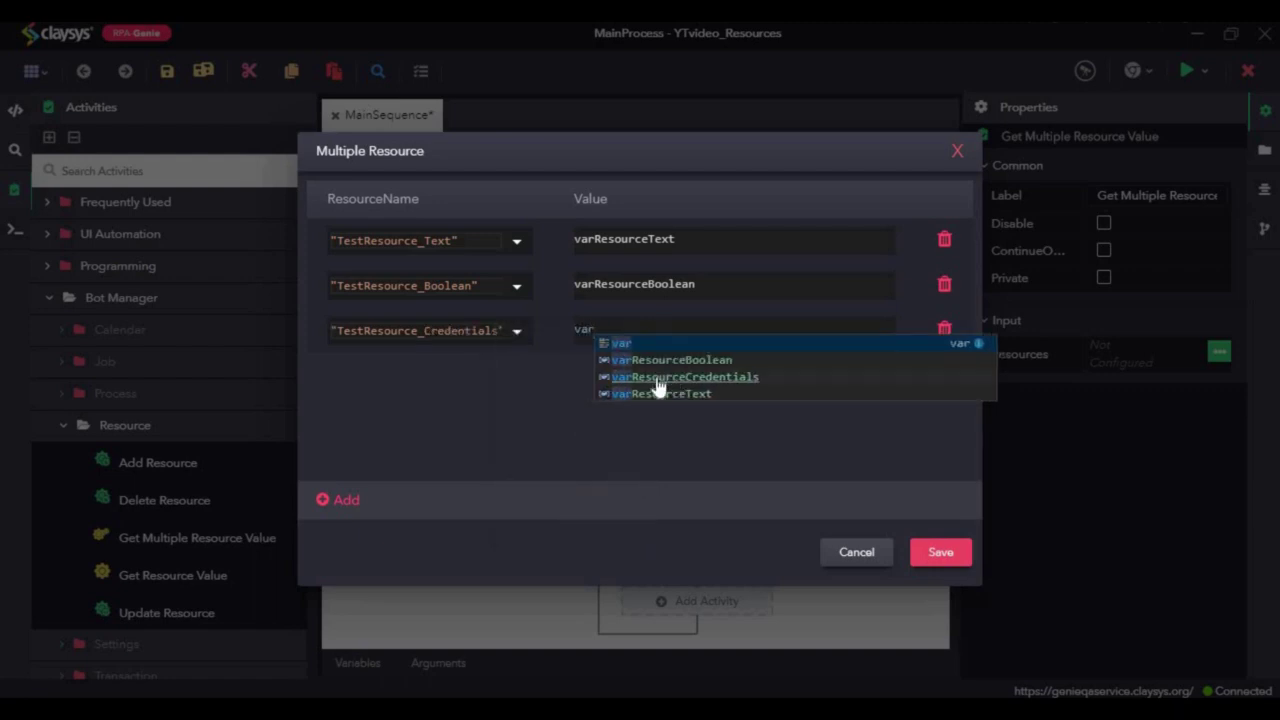
{"action": "left_click", "coordinate": [658, 377]}
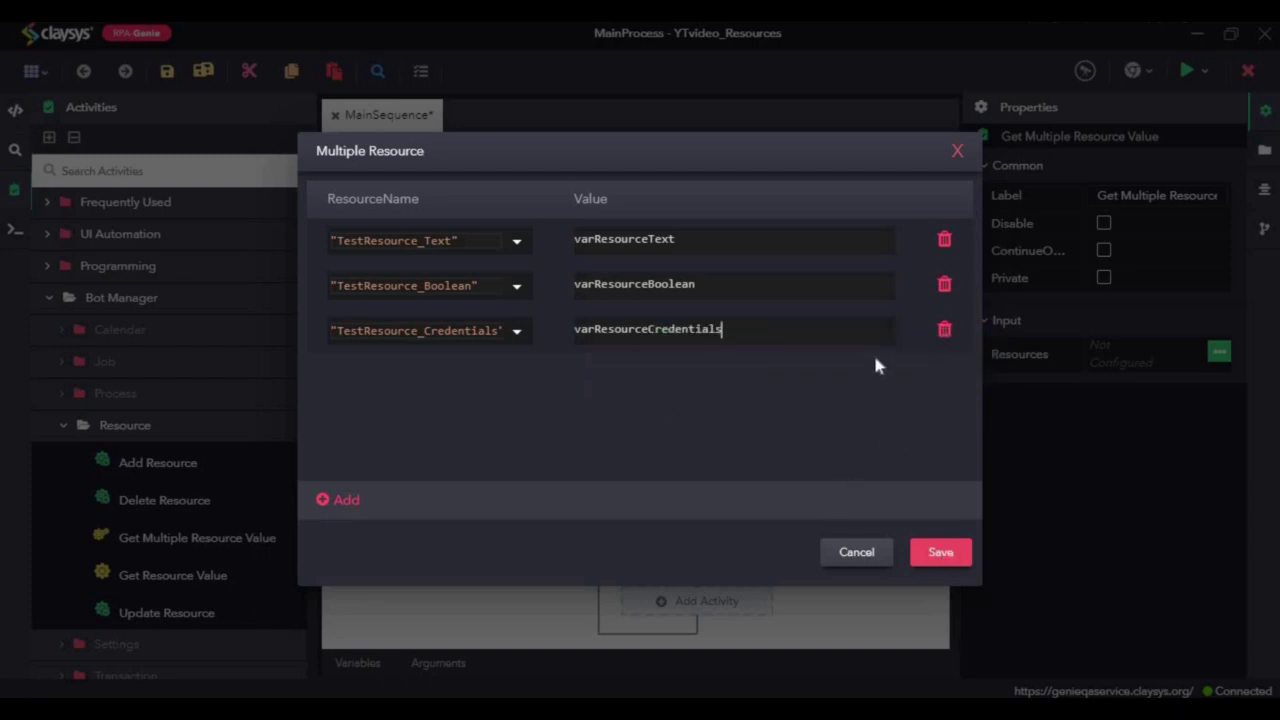
{"action": "left_click", "coordinate": [937, 553]}
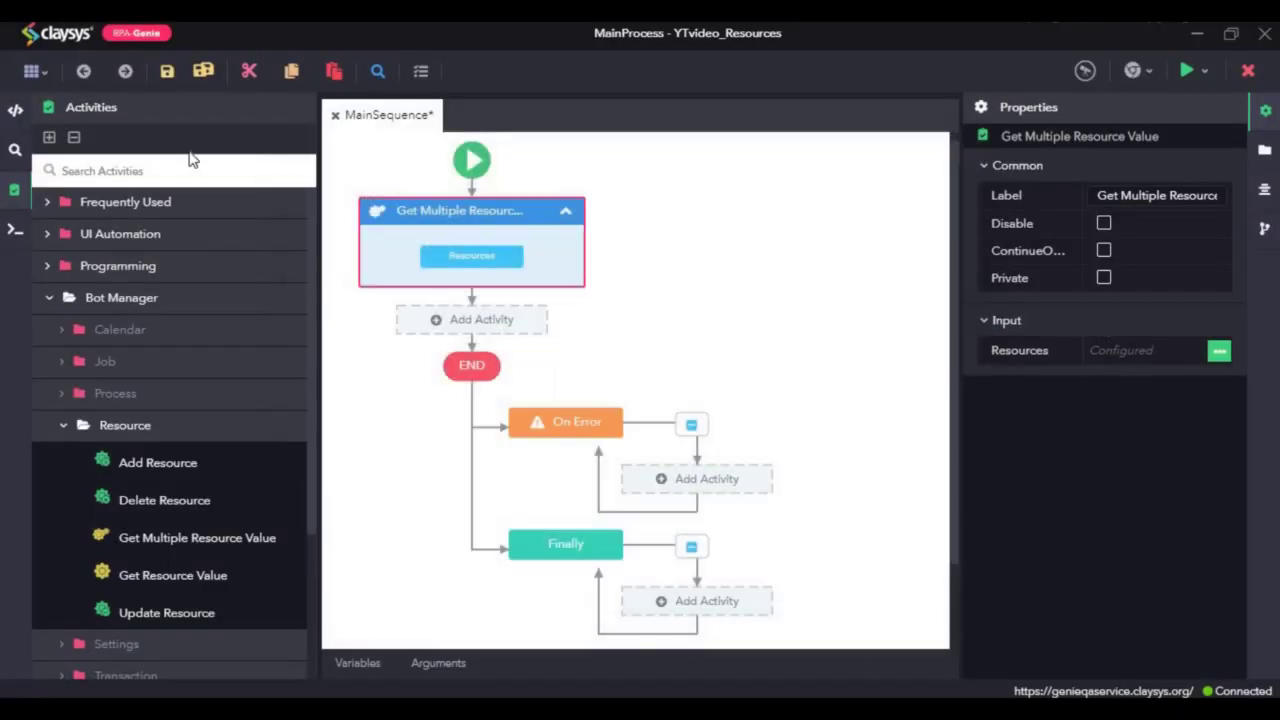
Step: Search activities for 'mesags' and place a Message Box after Get Multiple Resource Value
{"action": "type", "text": "mesag"}
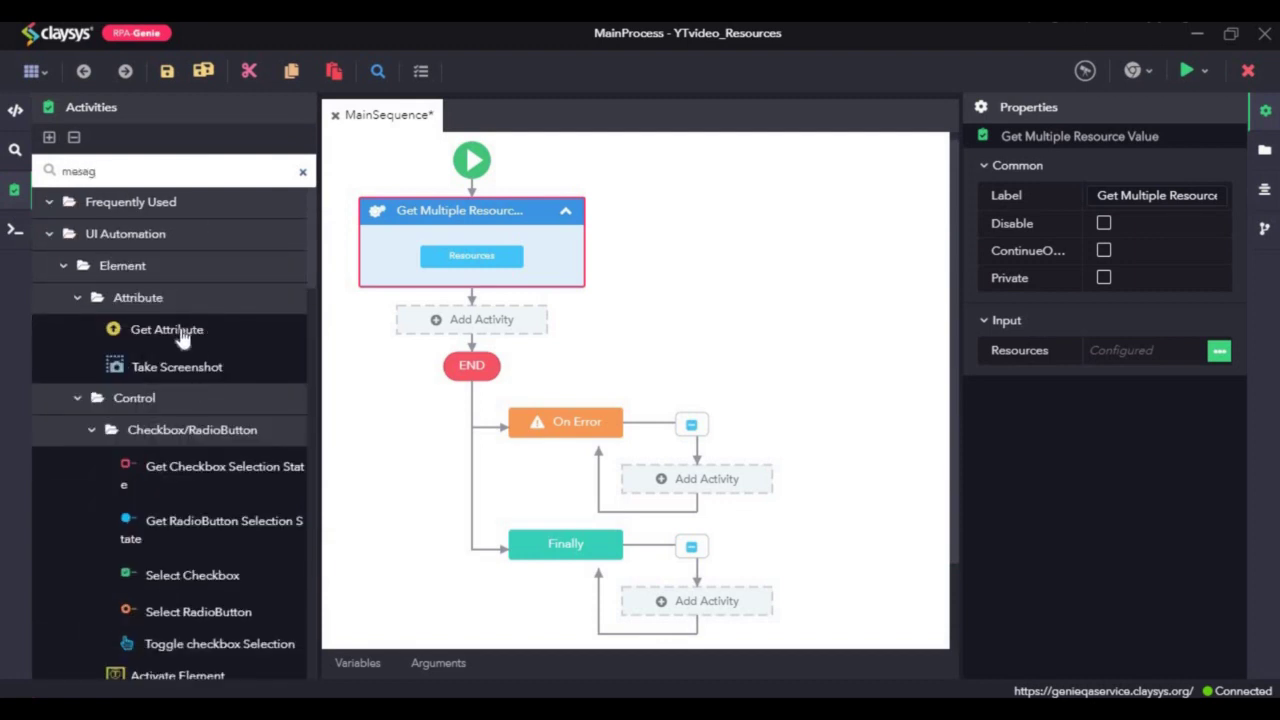
{"action": "key", "text": "BackSpace"}
{"action": "key", "text": "BackSpace"}
{"action": "type", "text": "s"}
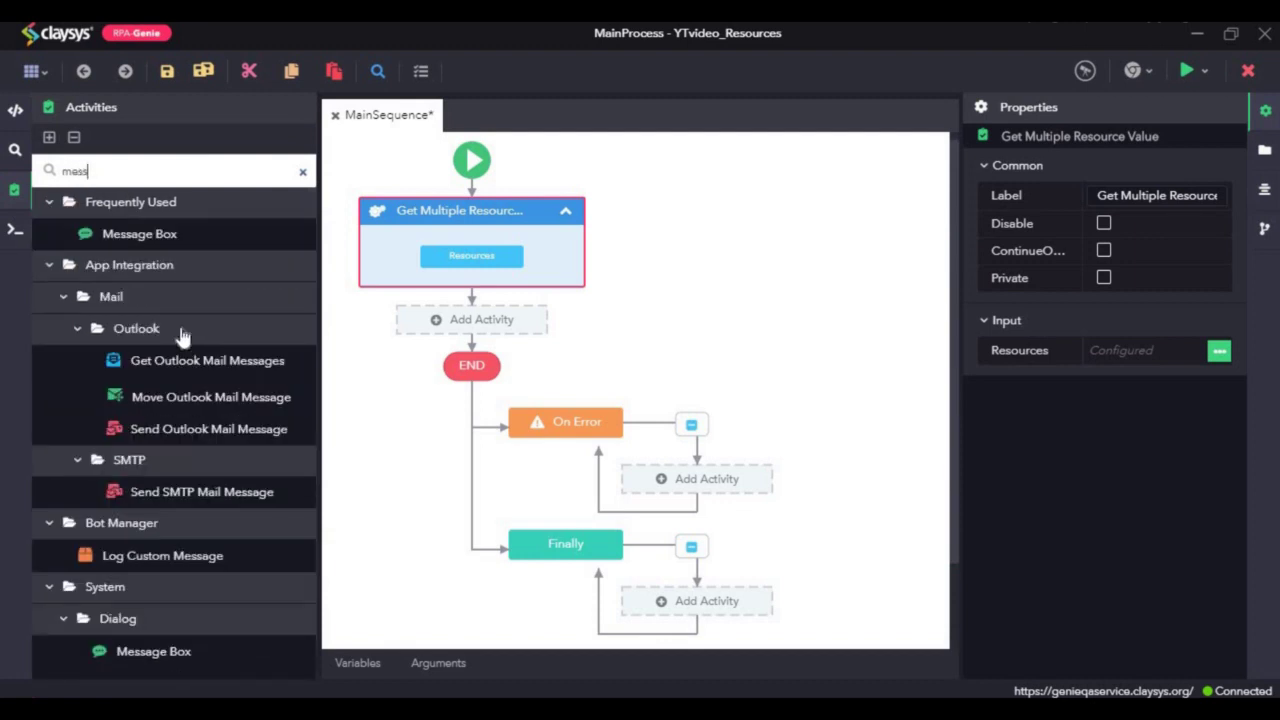
{"action": "left_click_drag", "start_coordinate": [139, 233], "coordinate": [471, 325]}
Step: Add two more Message Boxes and set the first one's message to varResourceText
{"action": "double_click", "coordinate": [152, 234]}
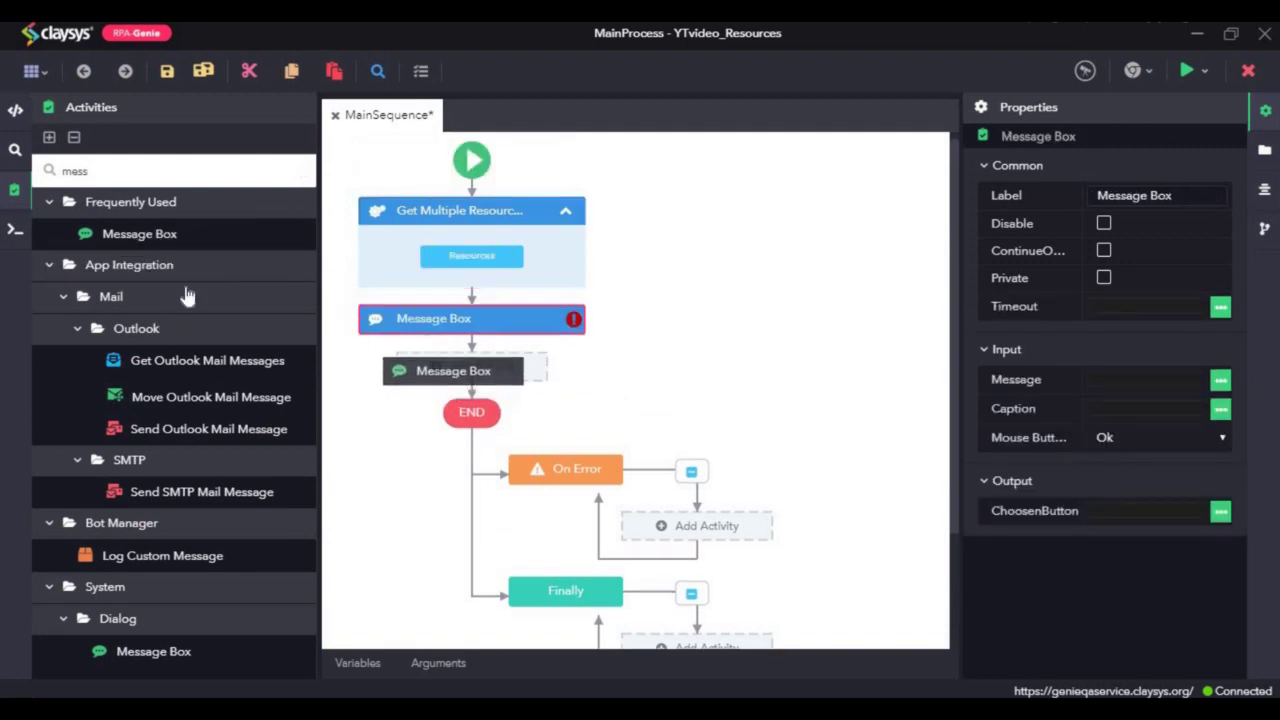
{"action": "left_click_drag", "start_coordinate": [150, 234], "coordinate": [495, 308]}
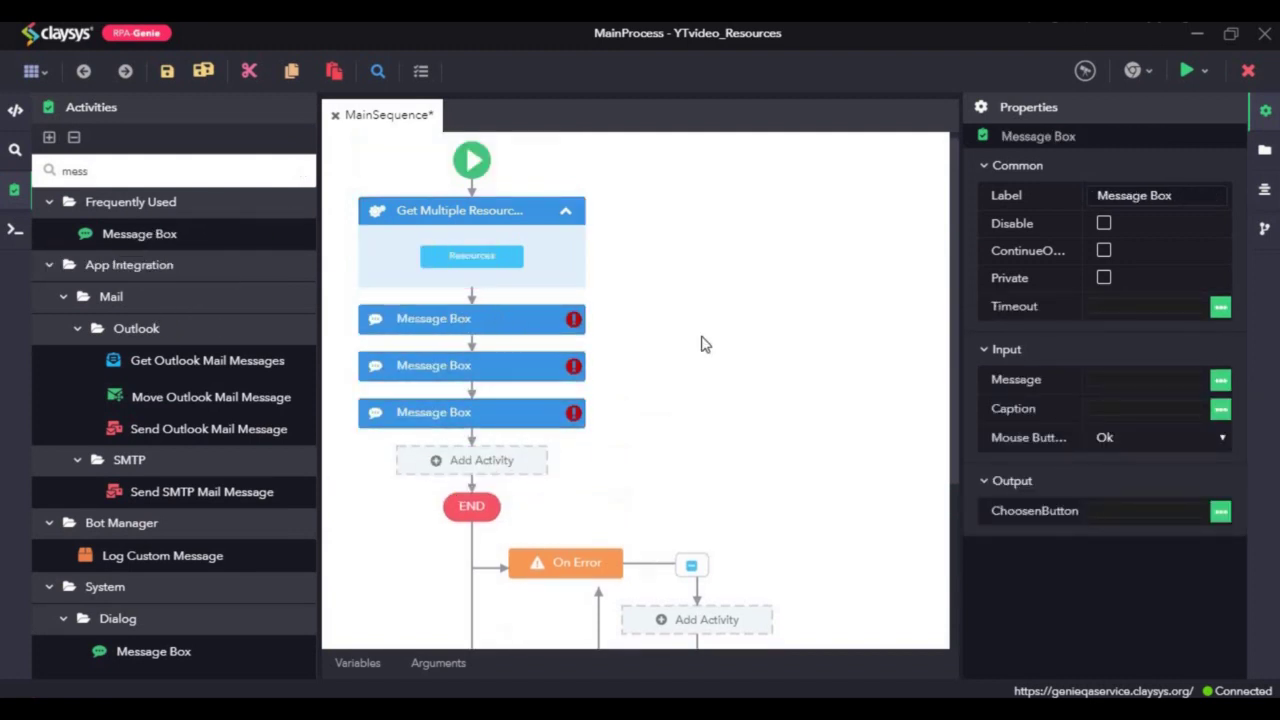
{"action": "left_click", "coordinate": [1136, 376]}
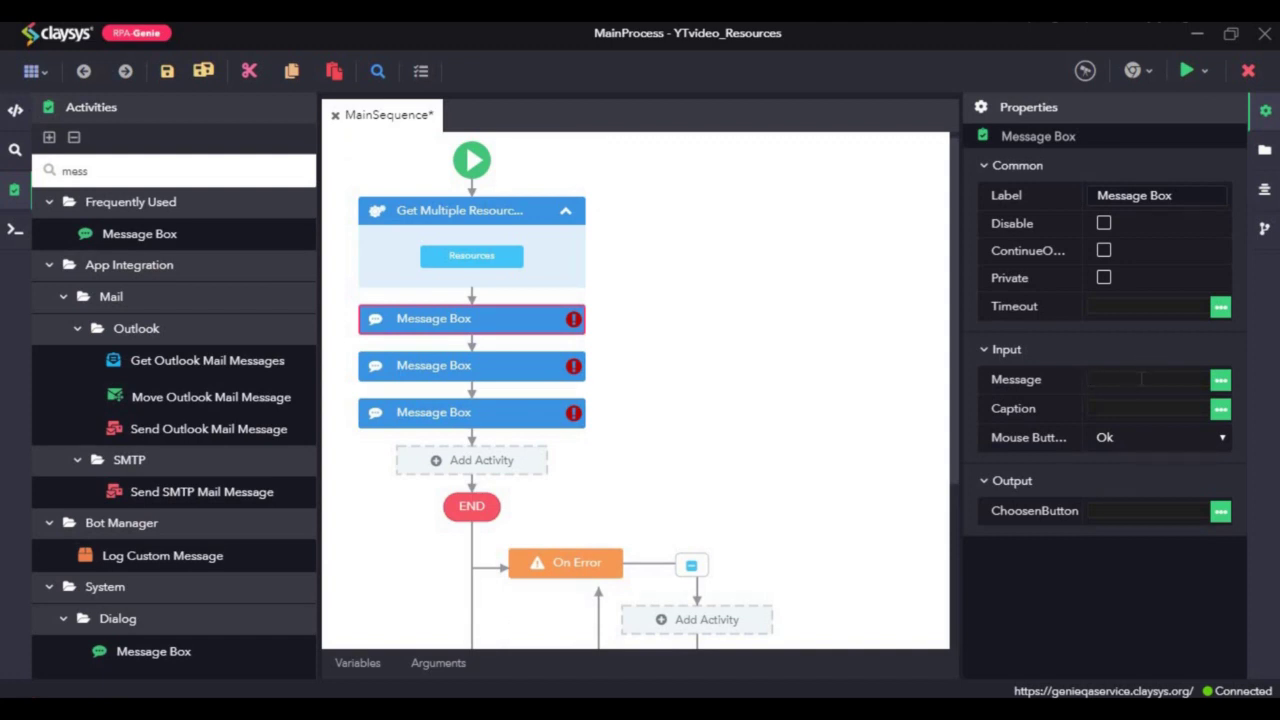
{"action": "type", "text": "var"}
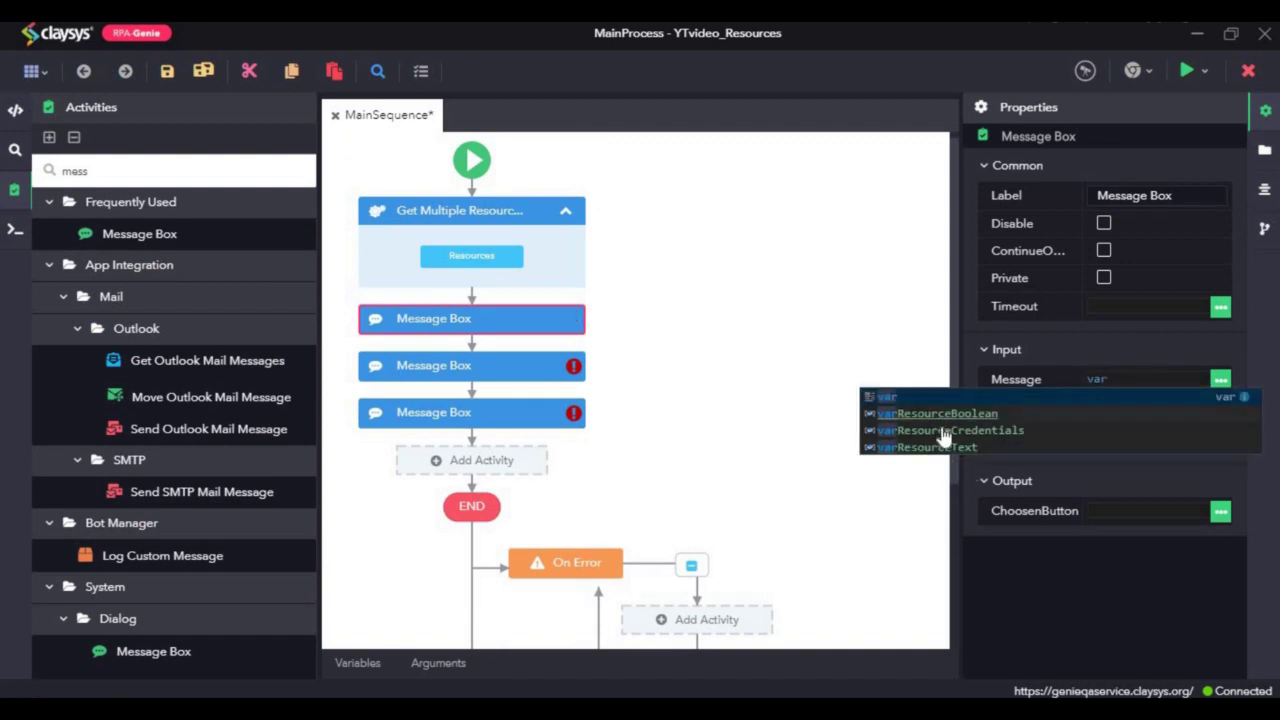
{"action": "left_click", "coordinate": [942, 448]}
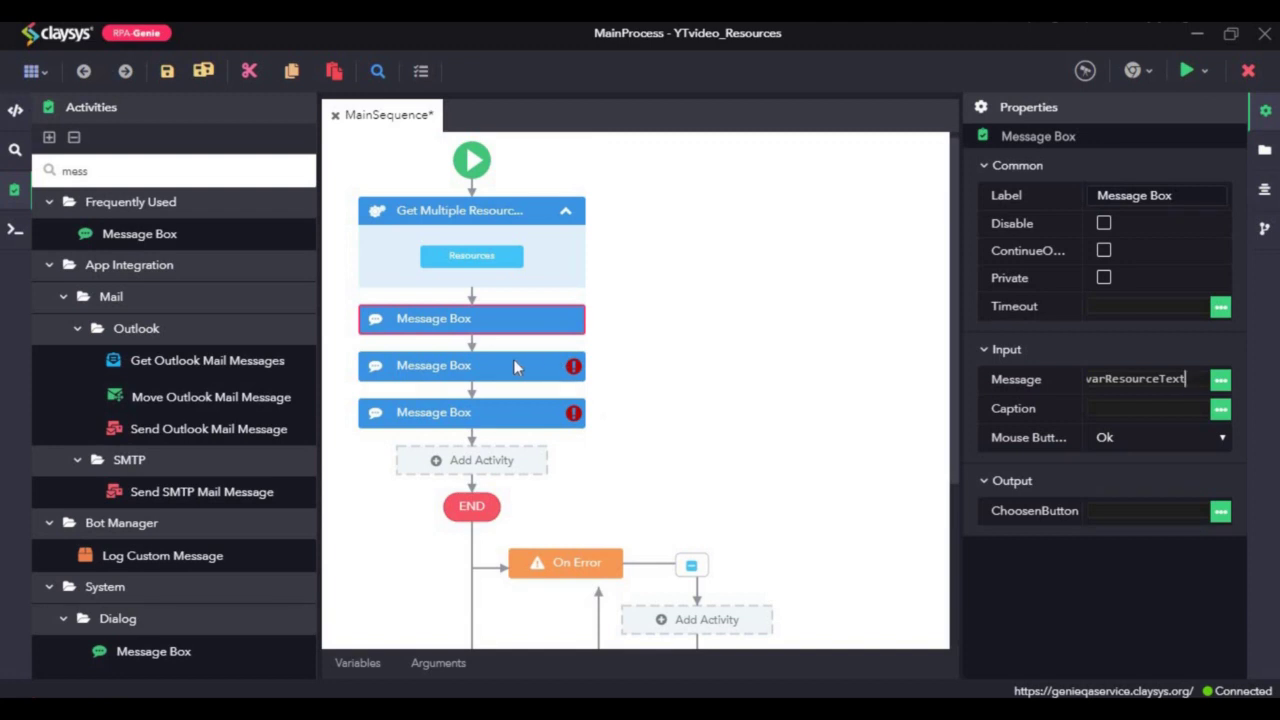
Step: Set the second Message Box to varResourceBoolean and open the third's message script editor
{"action": "left_click", "coordinate": [513, 362]}
{"action": "type", "text": "var"}
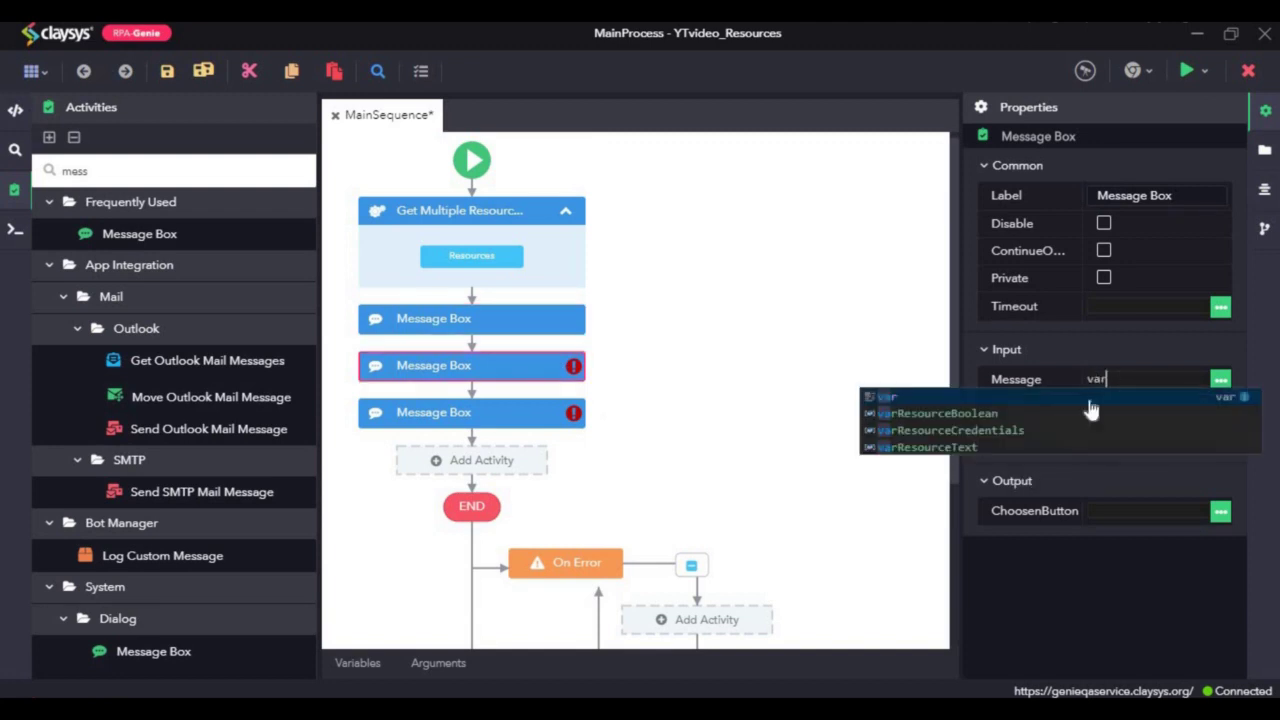
{"action": "left_click", "coordinate": [1097, 414]}
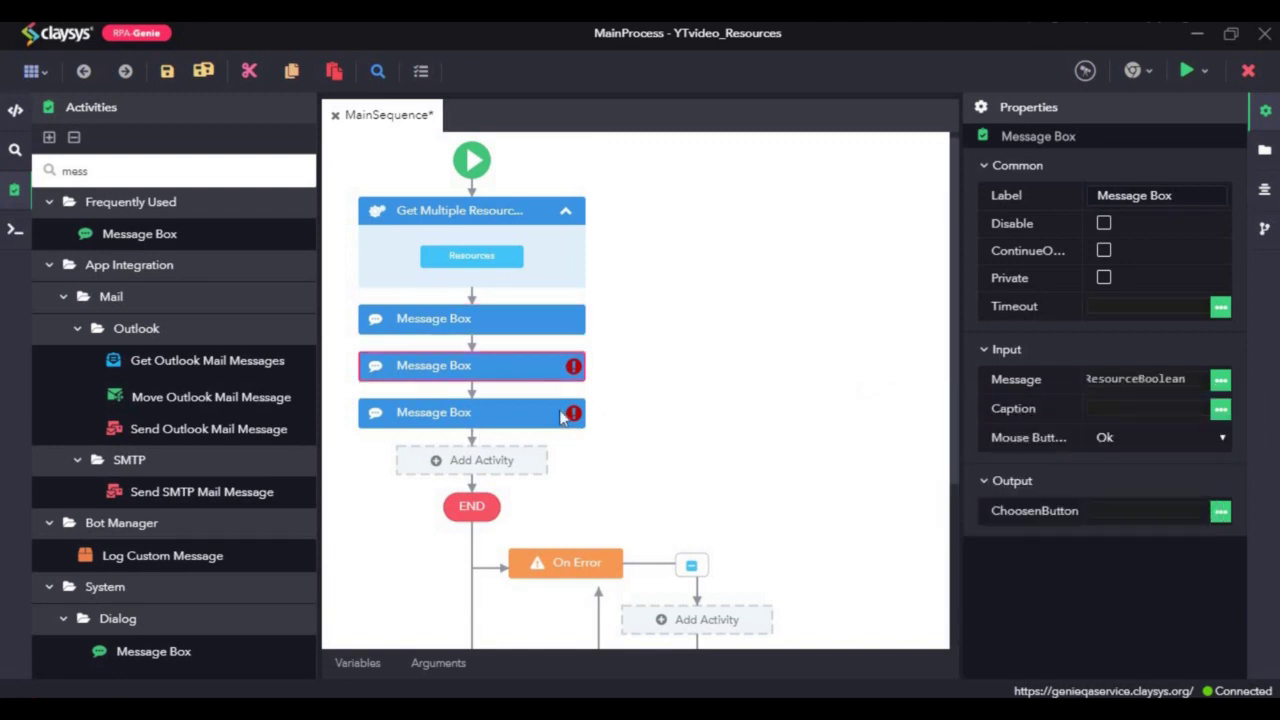
{"action": "left_click", "coordinate": [562, 416]}
{"action": "left_click", "coordinate": [1221, 381]}
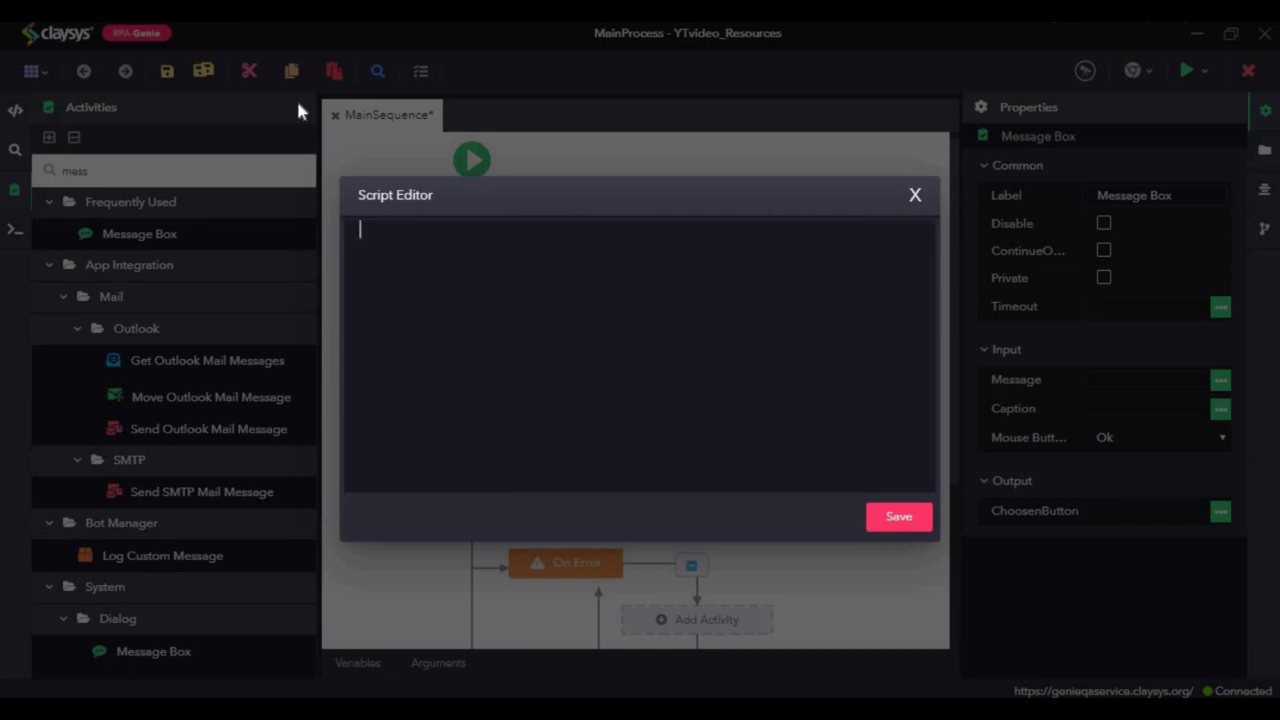
Step: Save the third message as varResourceCredentials.UserName+":-"+varResourceCredentials.Password
{"action": "type", "text": "va"}
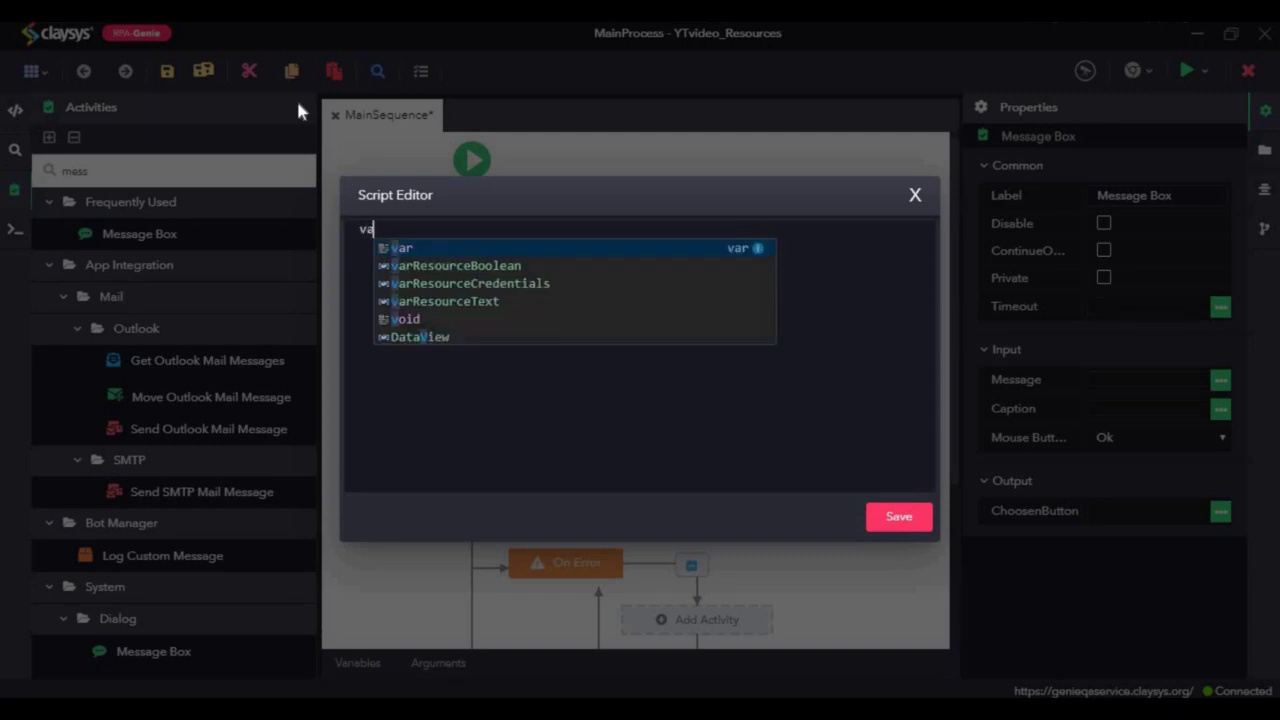
{"action": "type", "text": "r"}
{"action": "key", "text": "Down"}
{"action": "key", "text": "Down"}
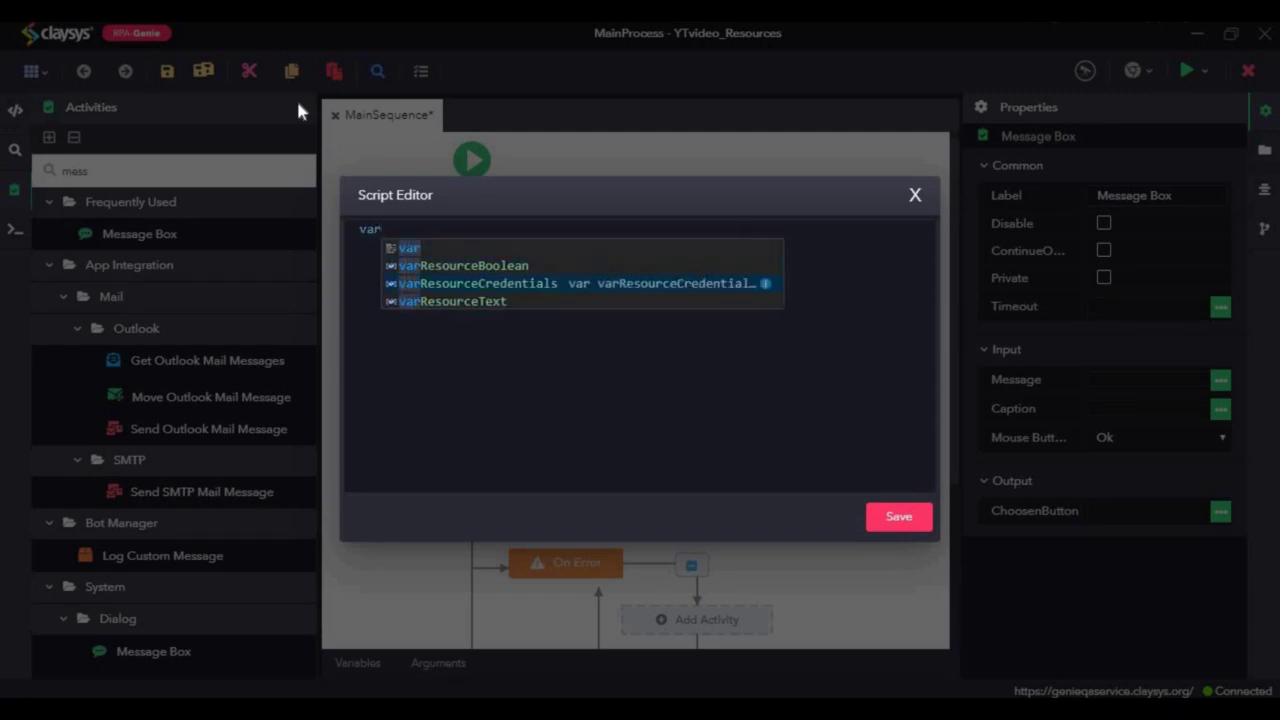
{"action": "key", "text": "Return"}
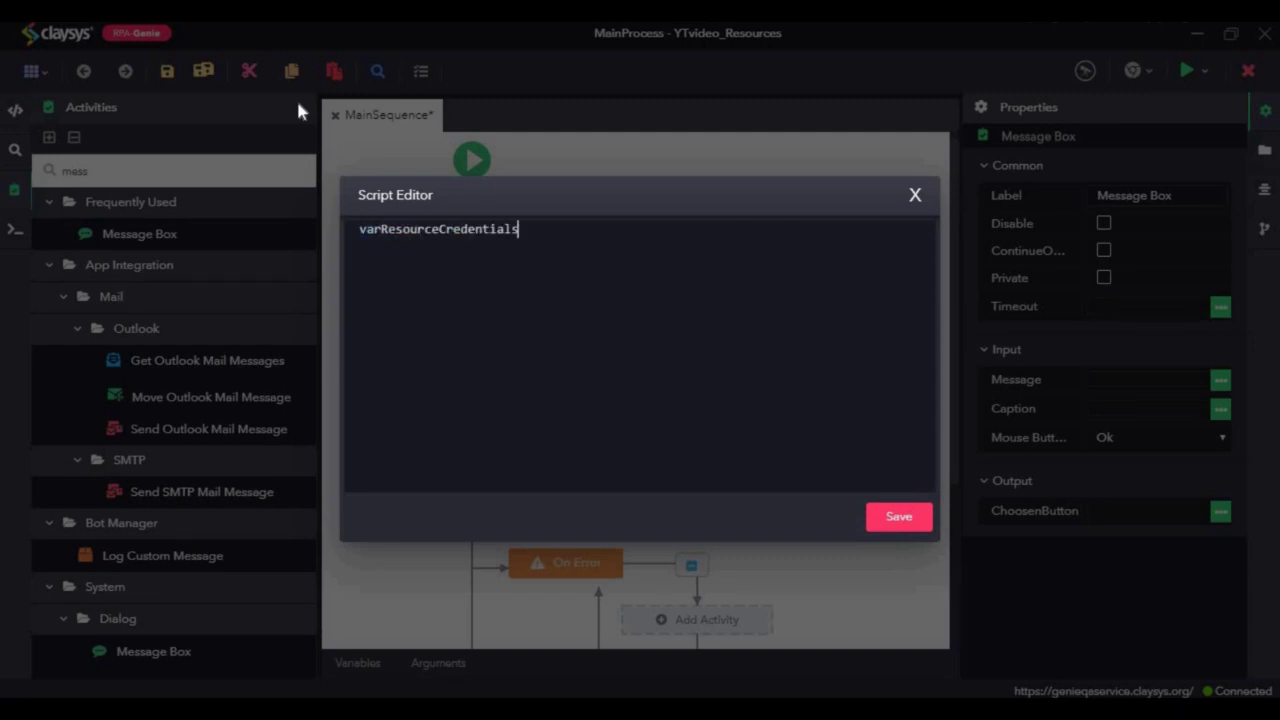
{"action": "type", "text": "."}
{"action": "type", "text": "U"}
{"action": "type", "text": "var"}
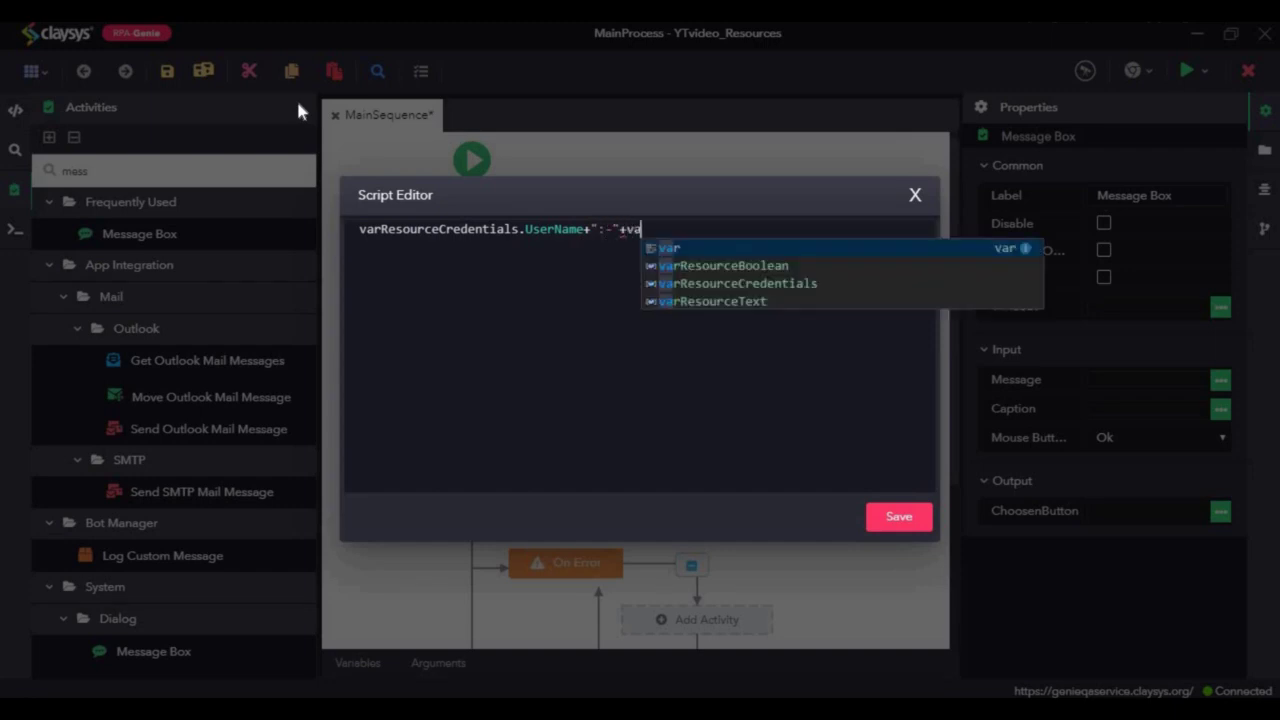
{"action": "key", "text": "Down"}
{"action": "key", "text": "Down"}
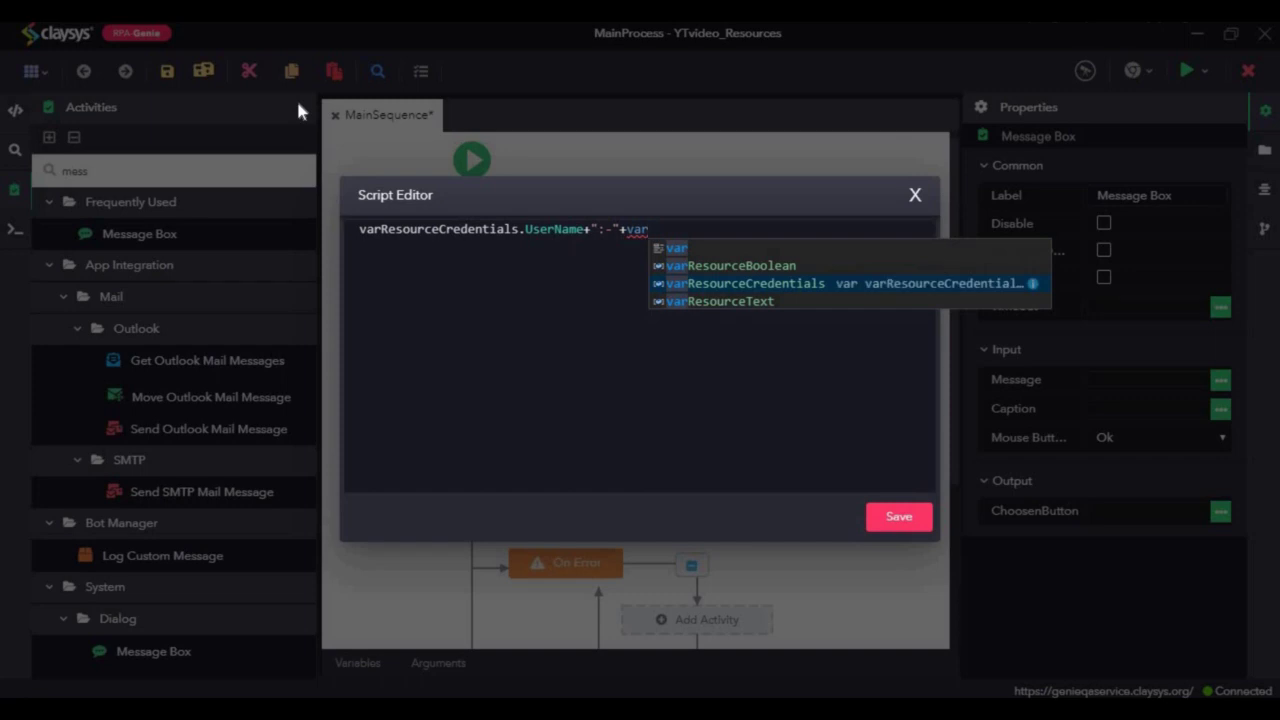
{"action": "key", "text": "Return"}
{"action": "type", "text": ".password"}
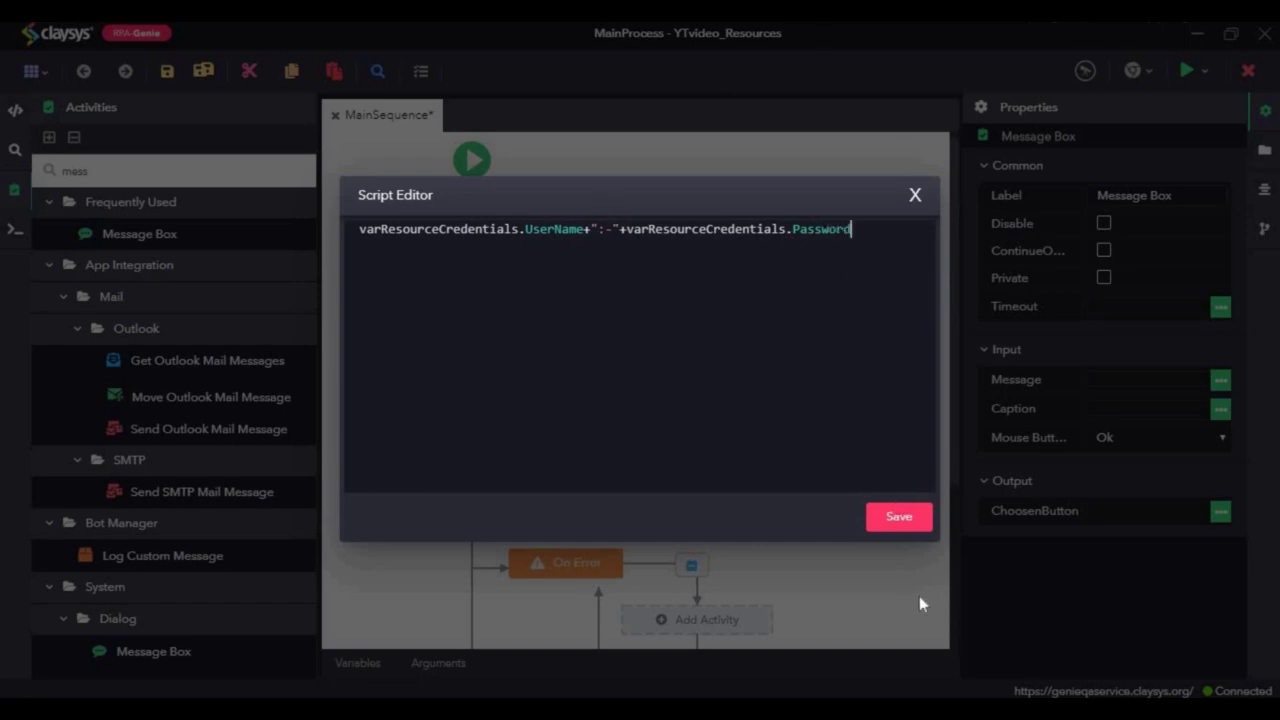
{"action": "left_click", "coordinate": [899, 517]}
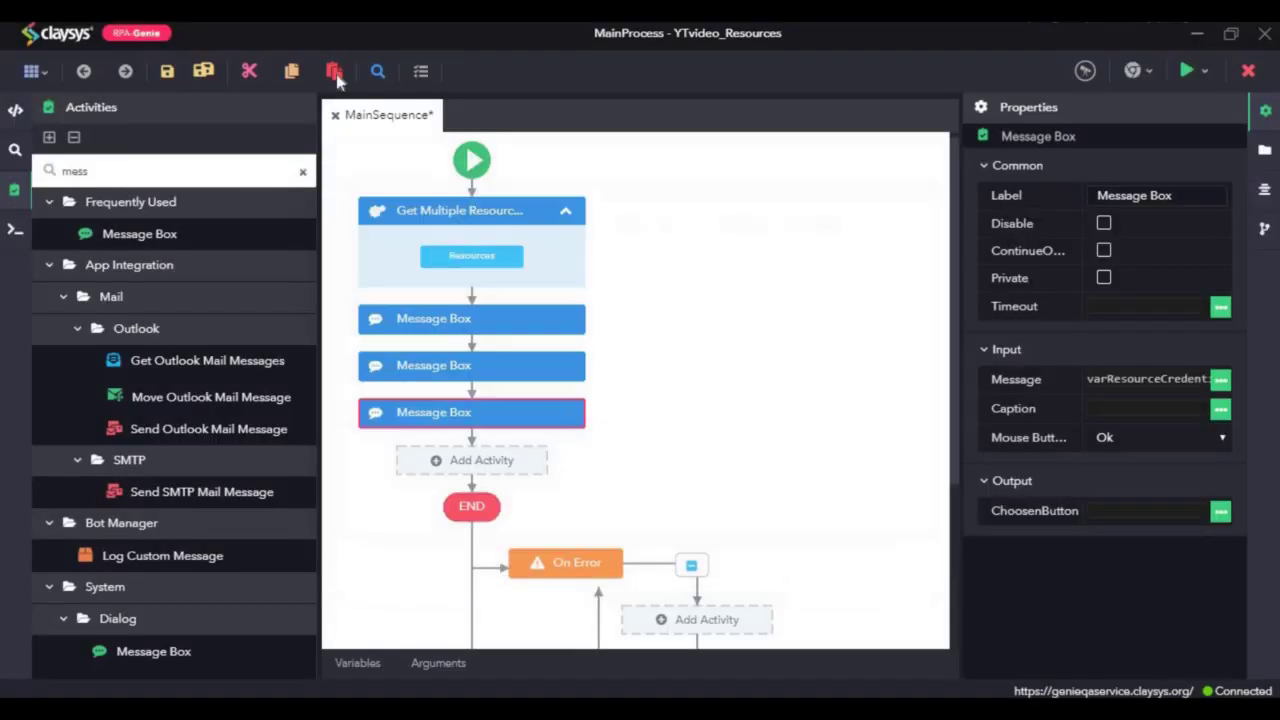
Step: Save all, run MainSequence, and dismiss the True and credentials message boxes
{"action": "left_click", "coordinate": [201, 76]}
{"action": "left_click", "coordinate": [1205, 70]}
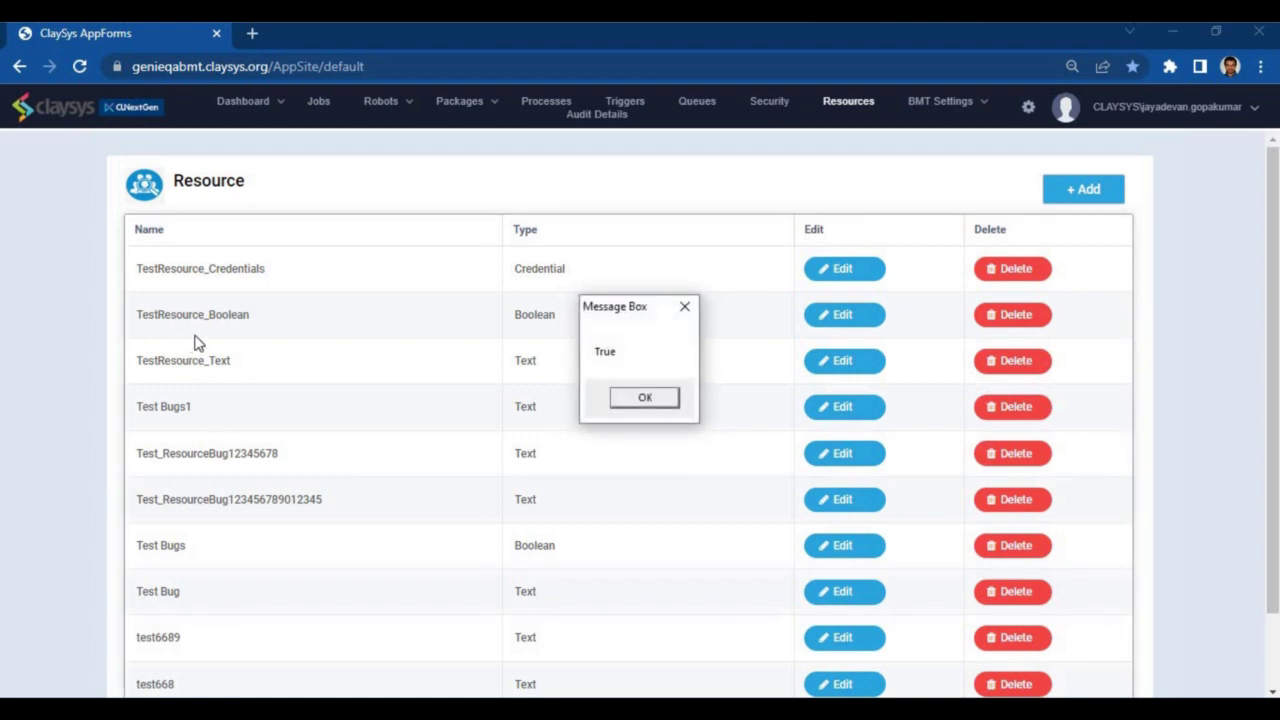
{"action": "left_click", "coordinate": [630, 401]}
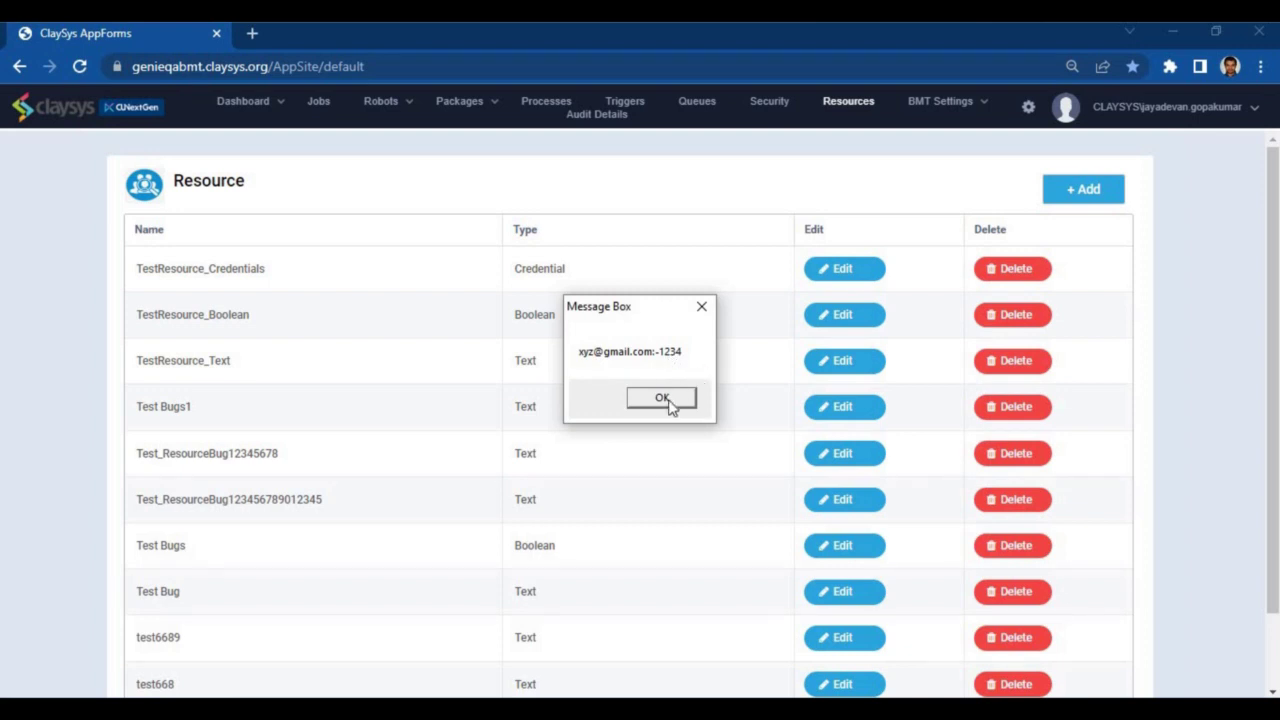
{"action": "left_click", "coordinate": [662, 398]}
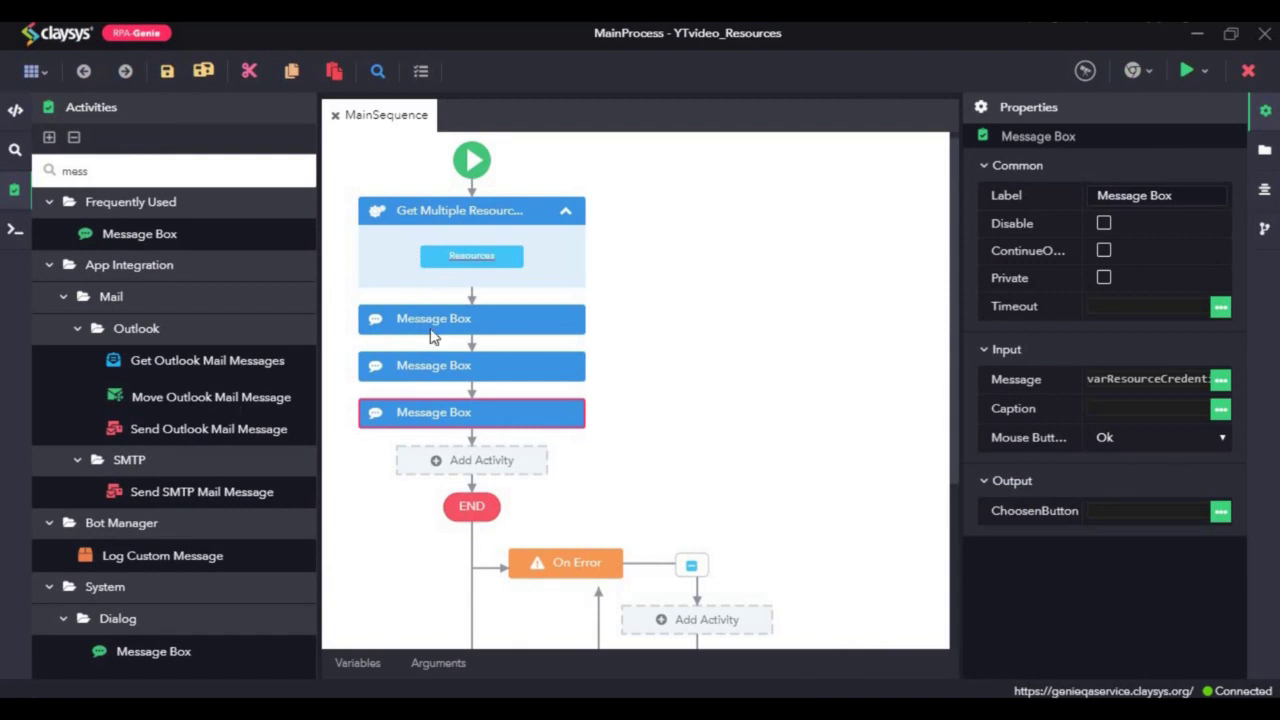
Step: Clear the search, show Bot Manager's Resource activities, and delete every activity in the sequence
{"action": "left_click", "coordinate": [304, 176]}
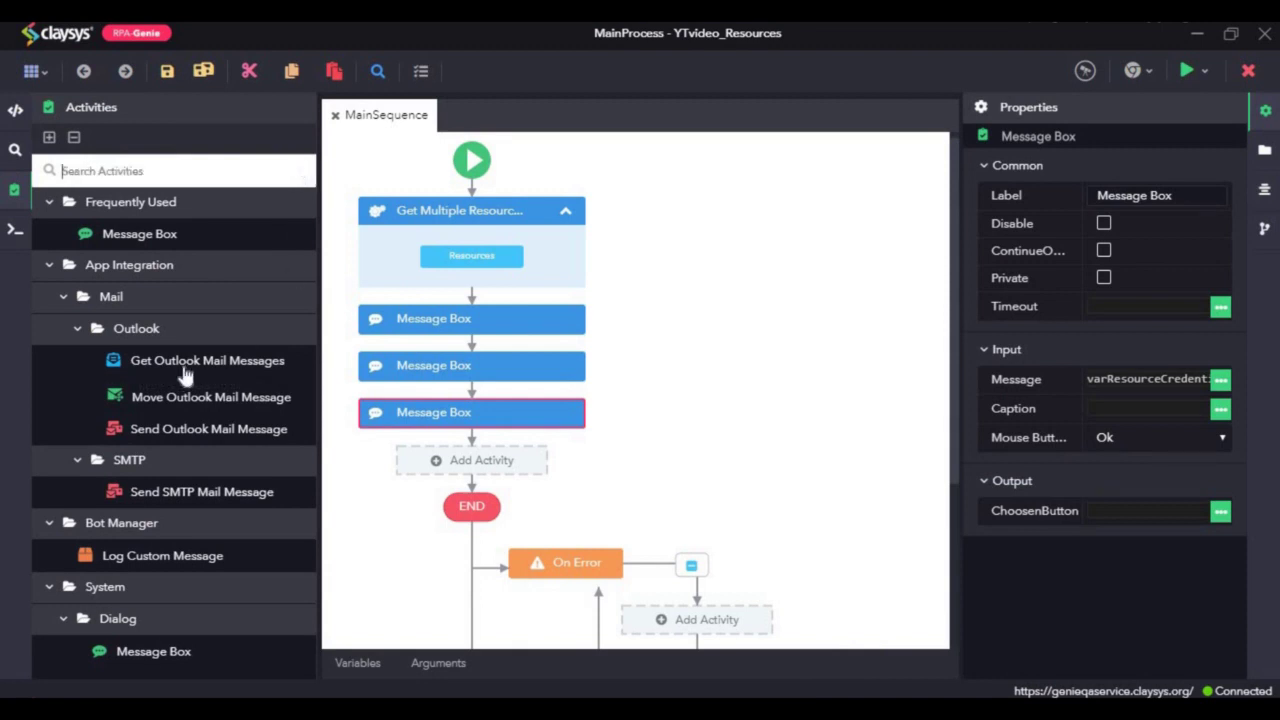
{"action": "left_click", "coordinate": [153, 310]}
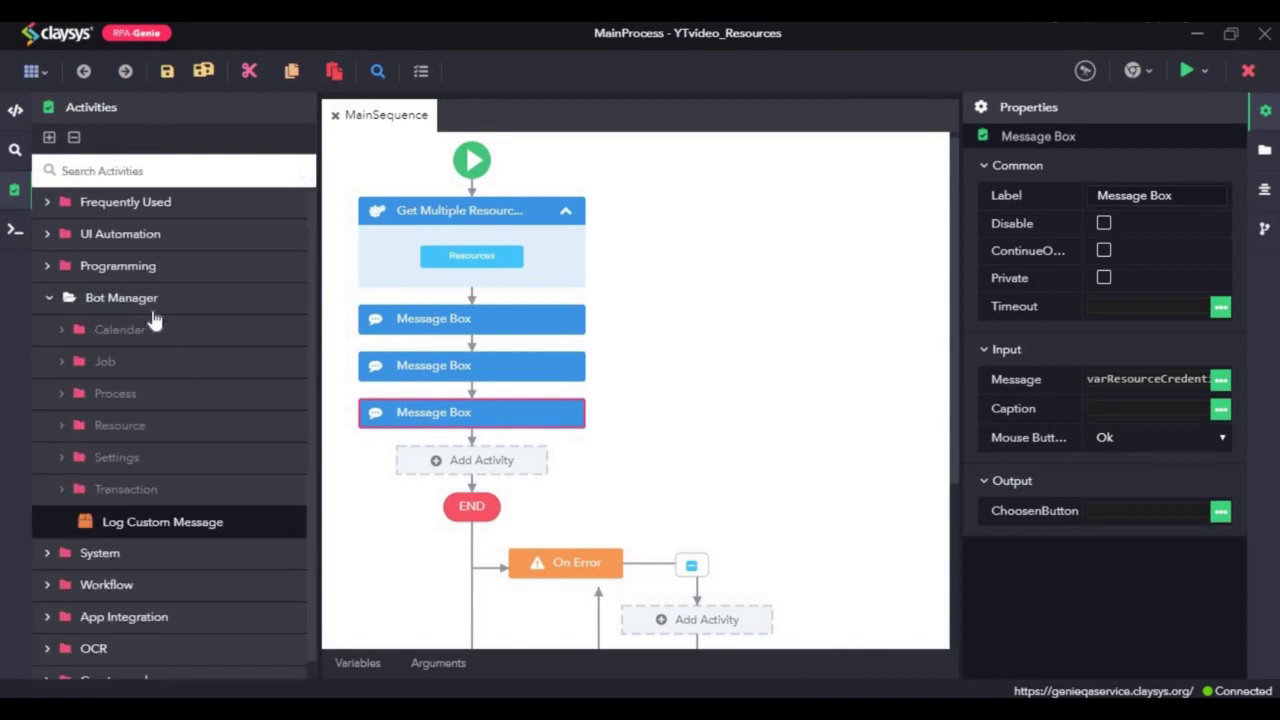
{"action": "left_click", "coordinate": [173, 429]}
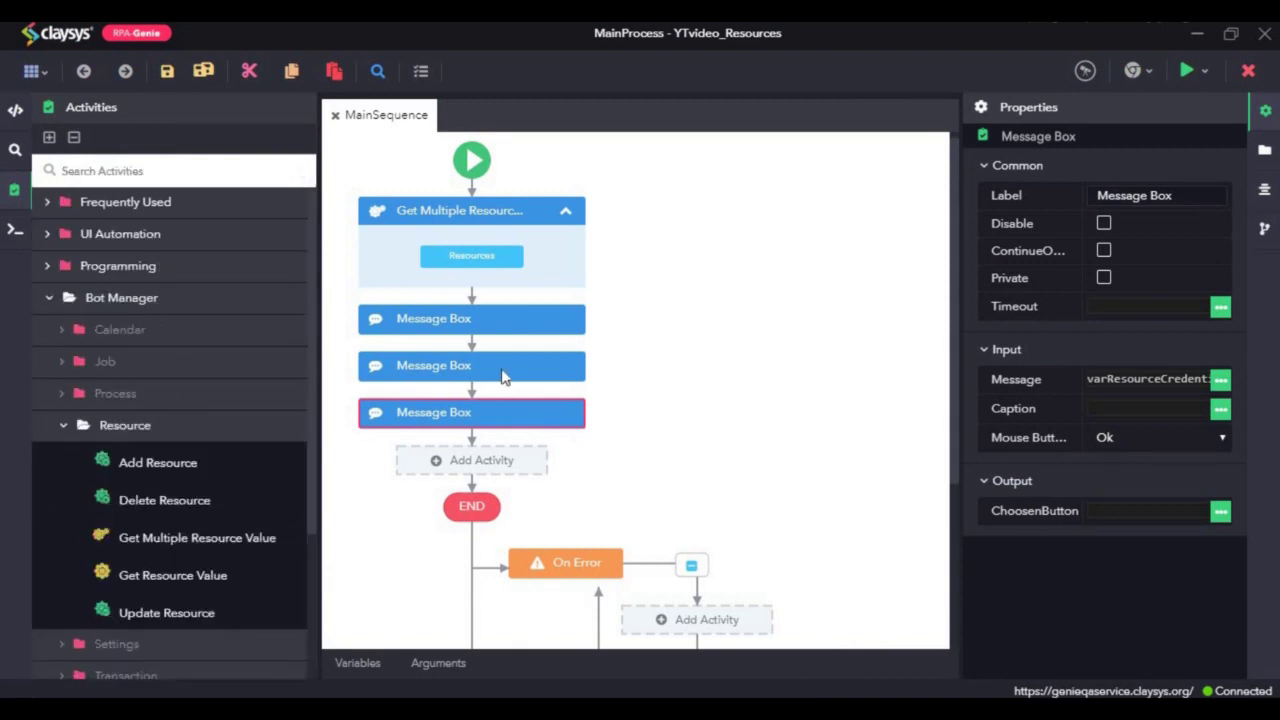
{"action": "key", "text": "ctrl+a"}
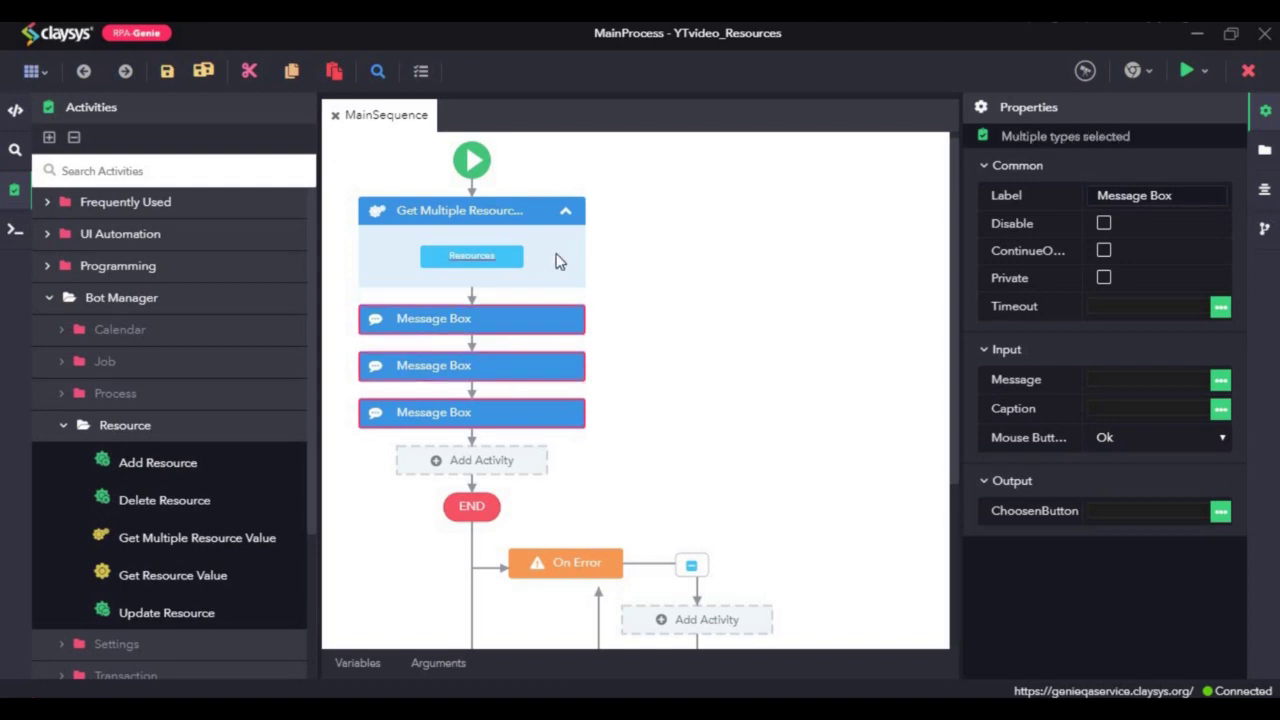
{"action": "right_click", "coordinate": [558, 258]}
{"action": "left_click", "coordinate": [612, 349]}
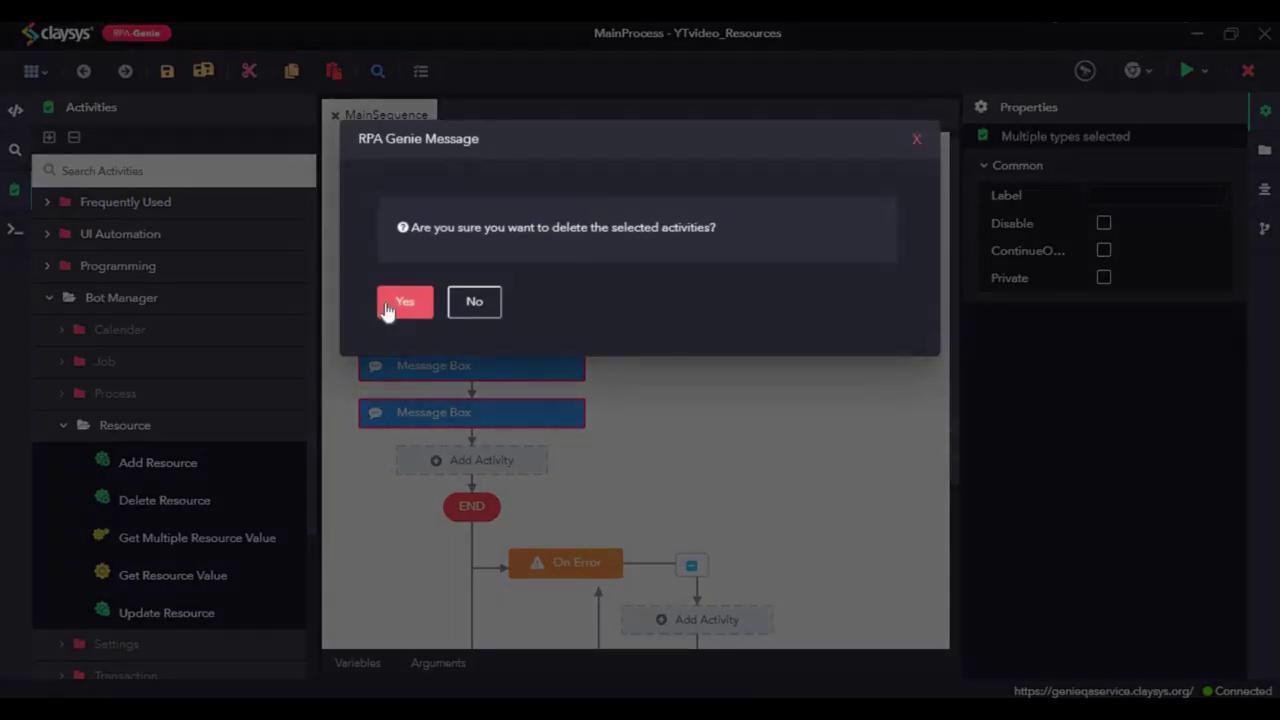
{"action": "left_click", "coordinate": [392, 303]}
Step: Add a Delete Resource activity under Start targeting TestResource_Text and save the project
{"action": "left_click_drag", "start_coordinate": [163, 512], "coordinate": [471, 216]}
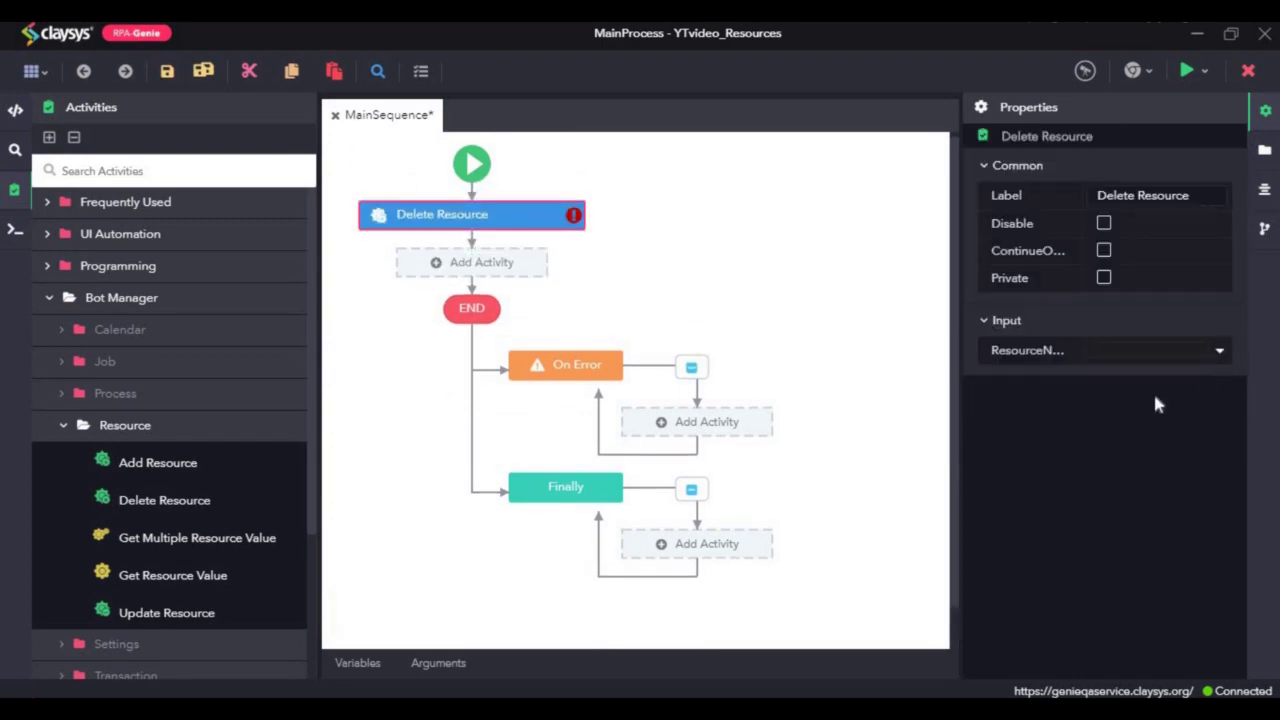
{"action": "left_click", "coordinate": [1140, 355]}
{"action": "type", "text": "test"}
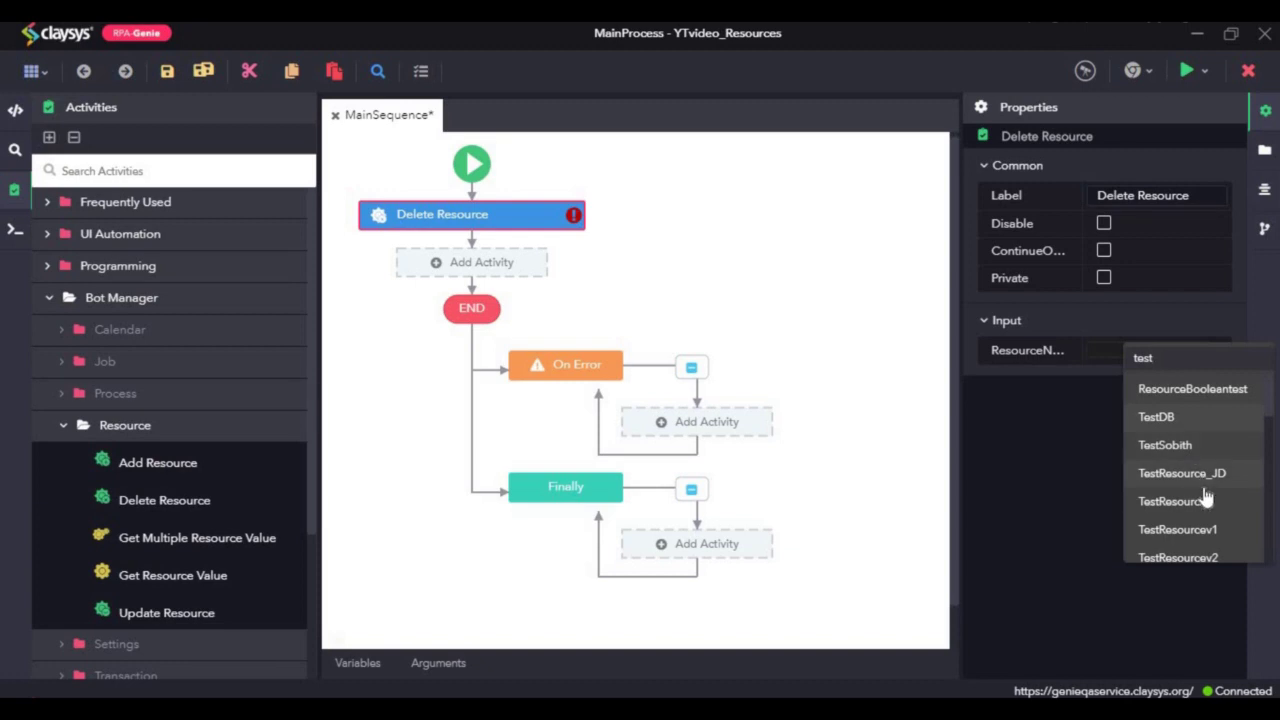
{"action": "type", "text": "res"}
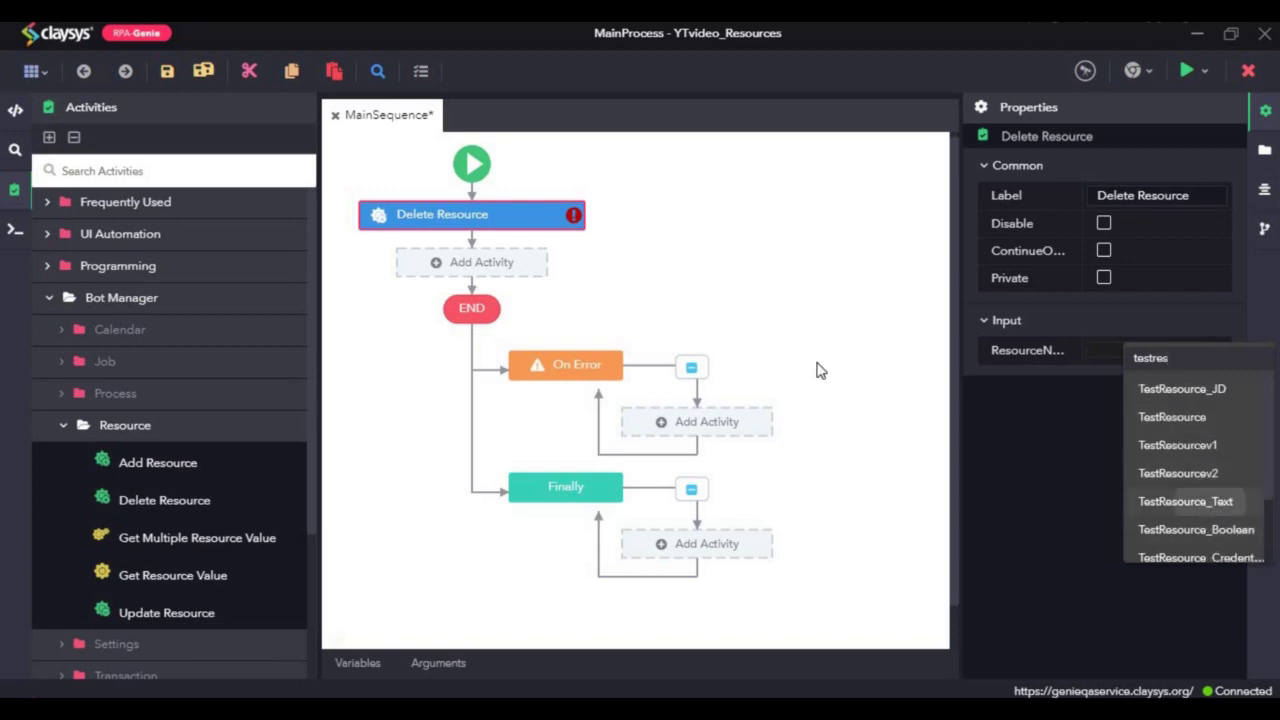
{"action": "key", "text": "Return"}
{"action": "left_click", "coordinate": [203, 71]}
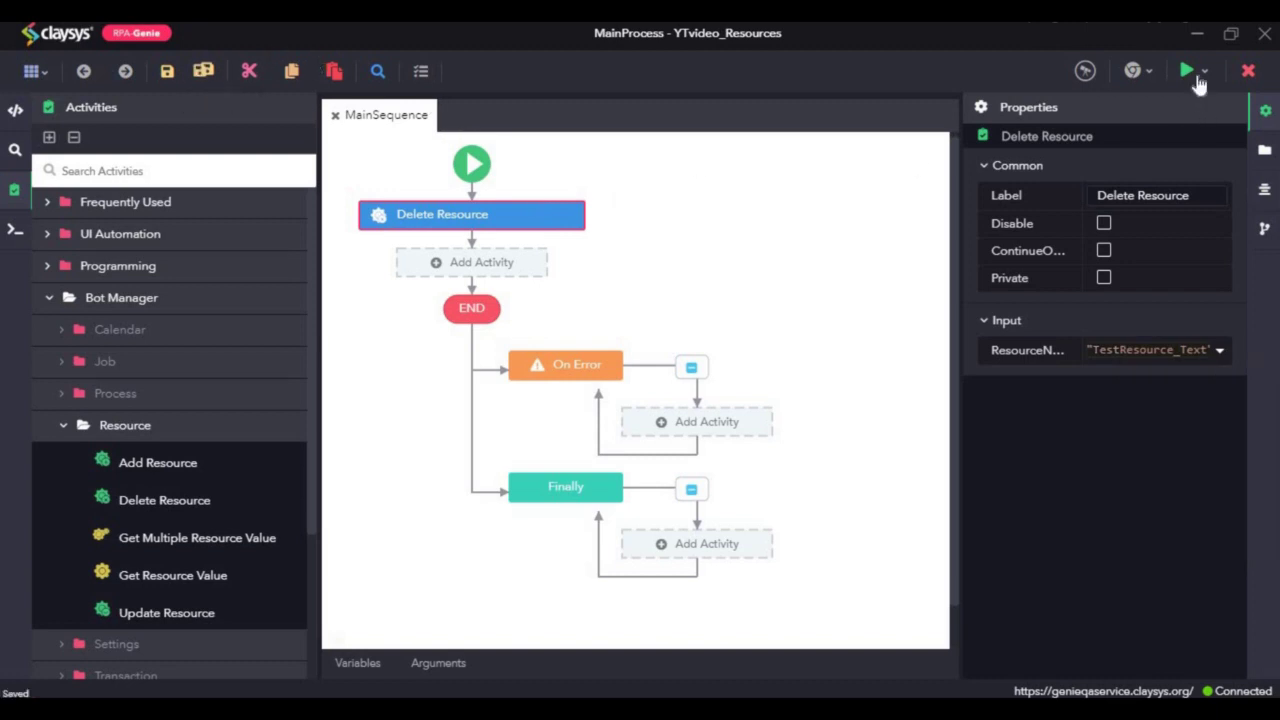
{"action": "left_click", "coordinate": [1204, 72]}
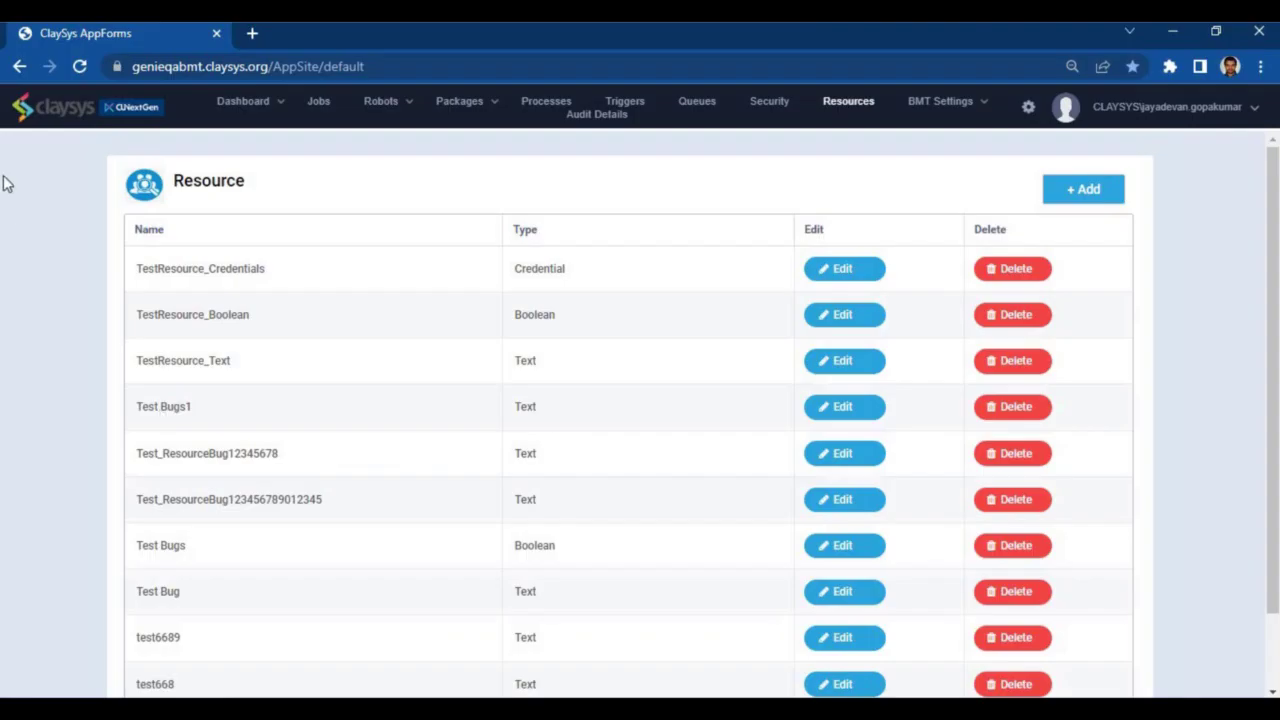
Step: Reload AppForms and reopen the Resource list to confirm TestResource_Text is gone
{"action": "left_click", "coordinate": [82, 74]}
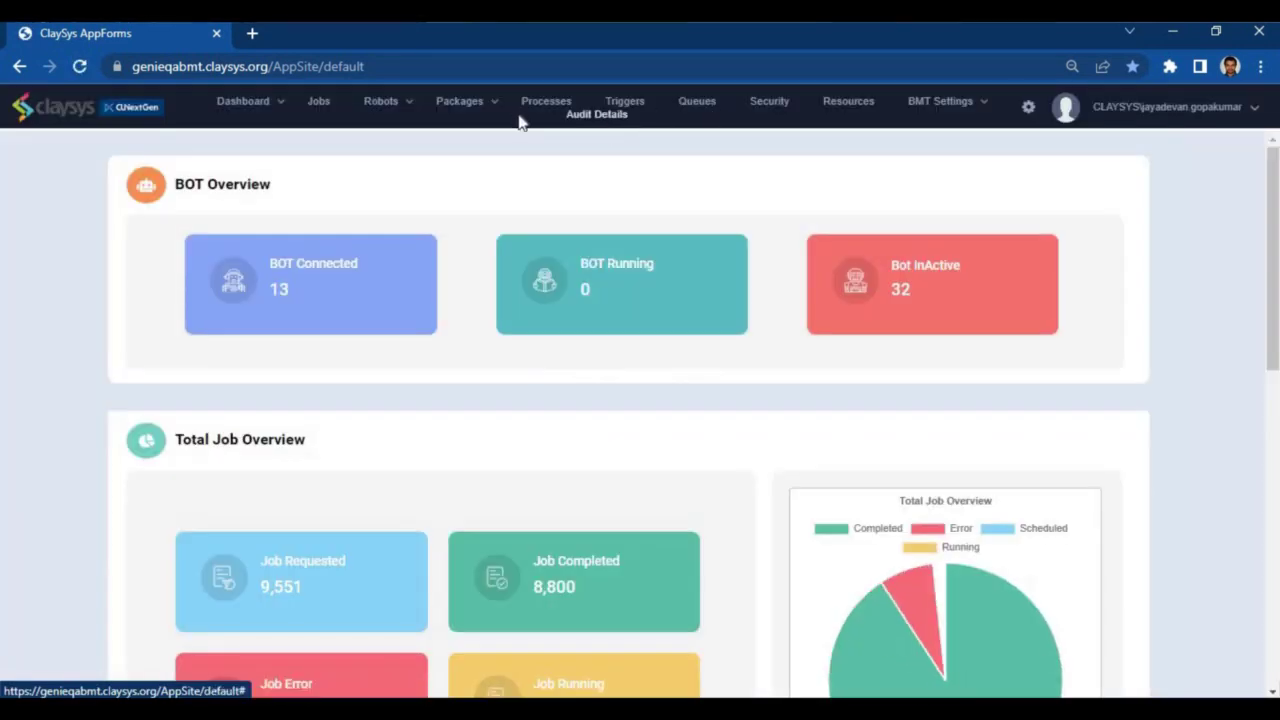
{"action": "left_click", "coordinate": [846, 102]}
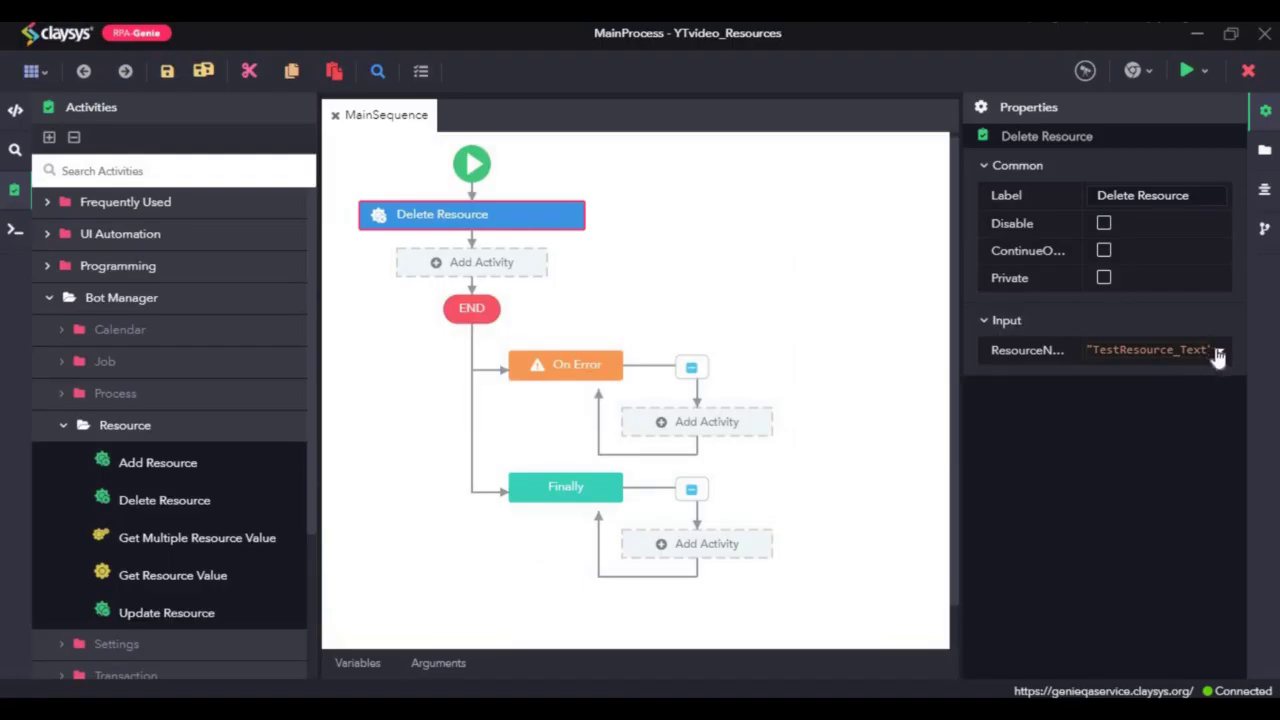
Step: Retarget Delete Resource to TestResource_Credentials, save, and run MainSequence
{"action": "left_click", "coordinate": [1218, 354]}
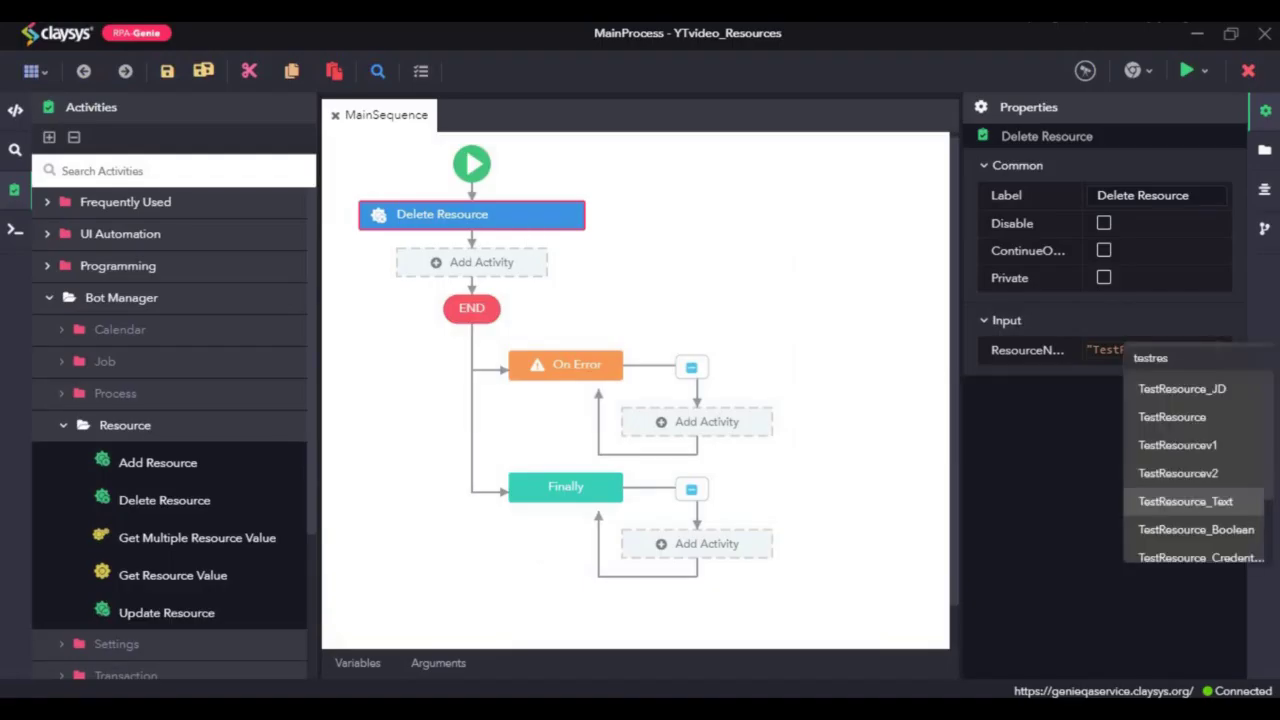
{"action": "left_click", "coordinate": [1165, 557]}
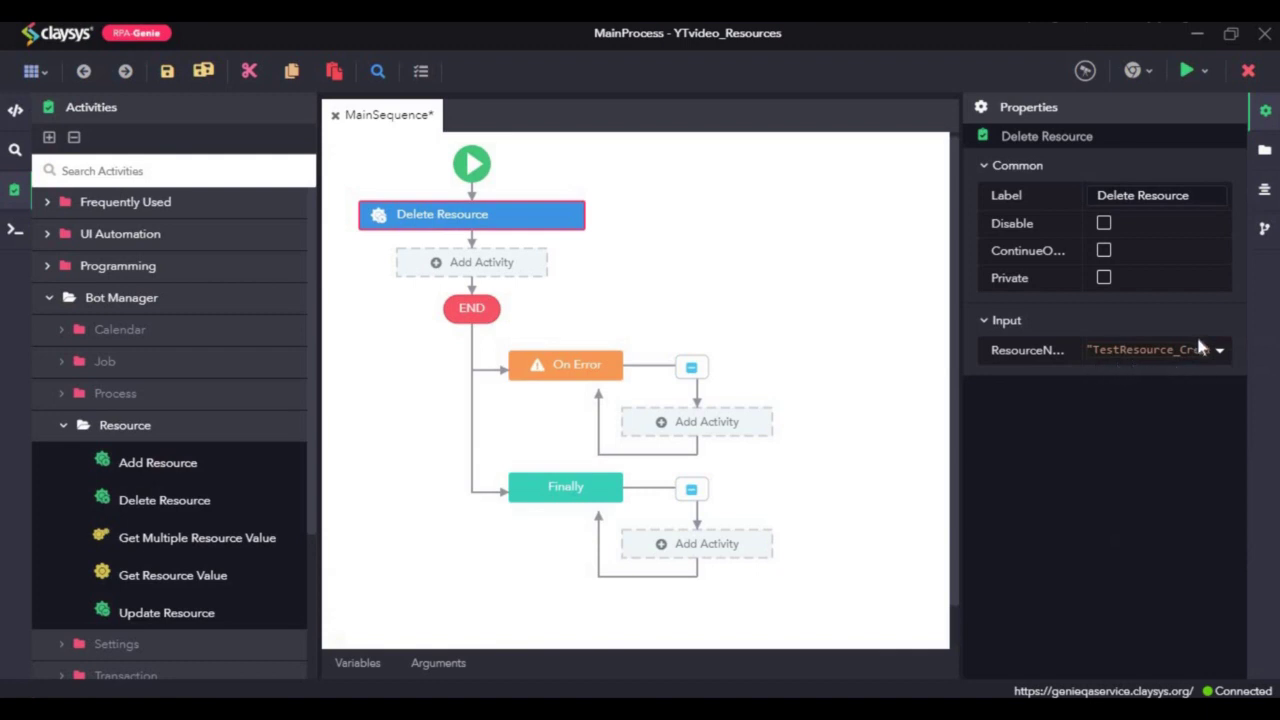
{"action": "left_click", "coordinate": [201, 74]}
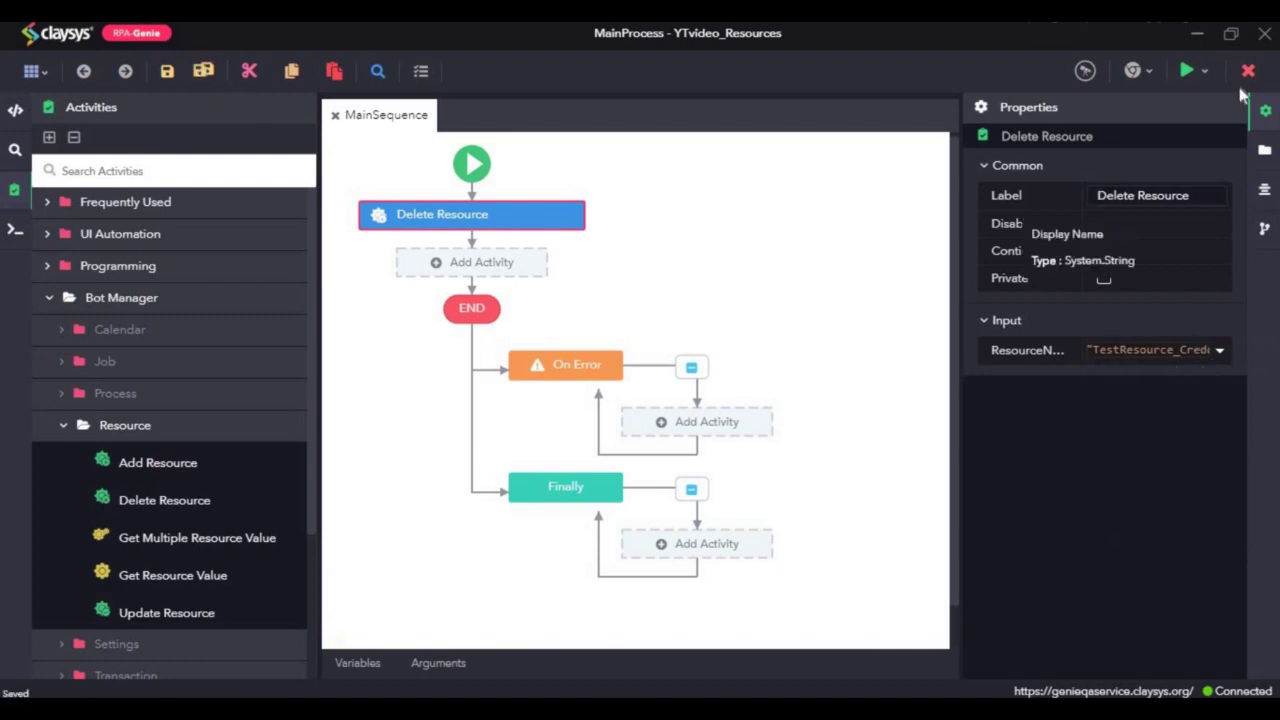
{"action": "left_click", "coordinate": [1204, 72]}
{"action": "left_click", "coordinate": [1157, 160]}
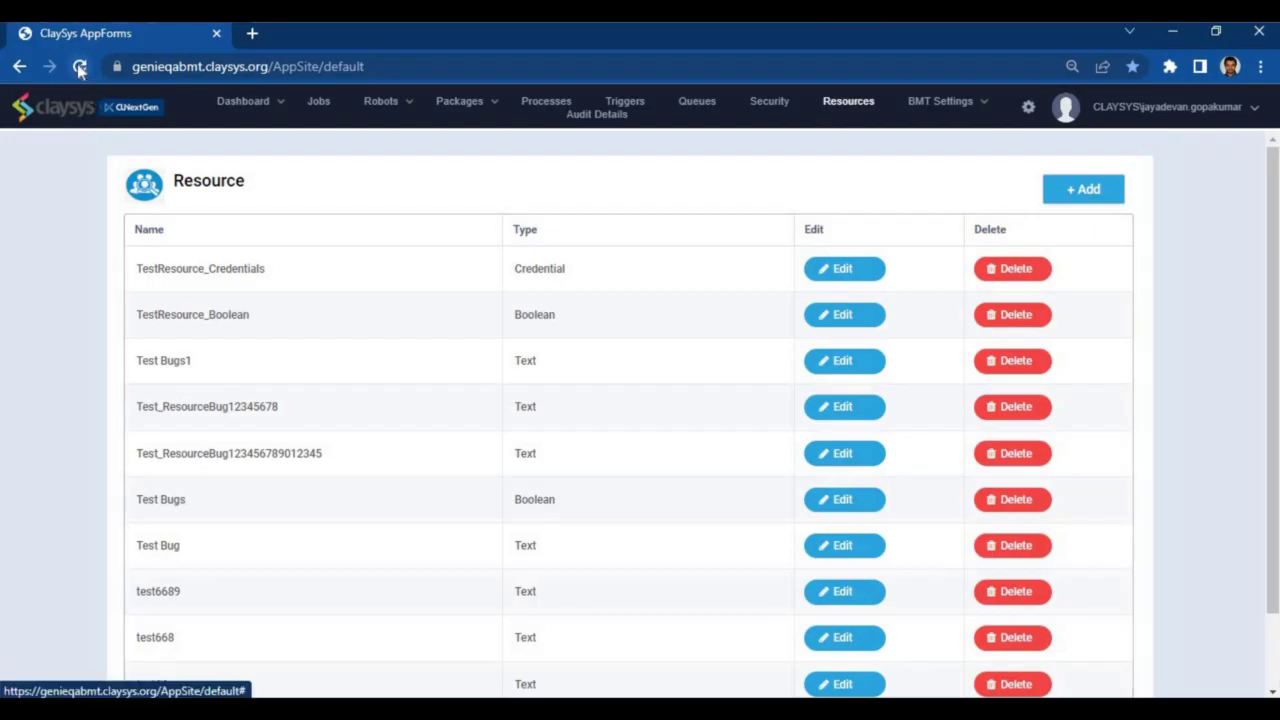
Step: Reload AppForms and reopen Resources to check TestResource_Credentials was removed
{"action": "left_click", "coordinate": [79, 66]}
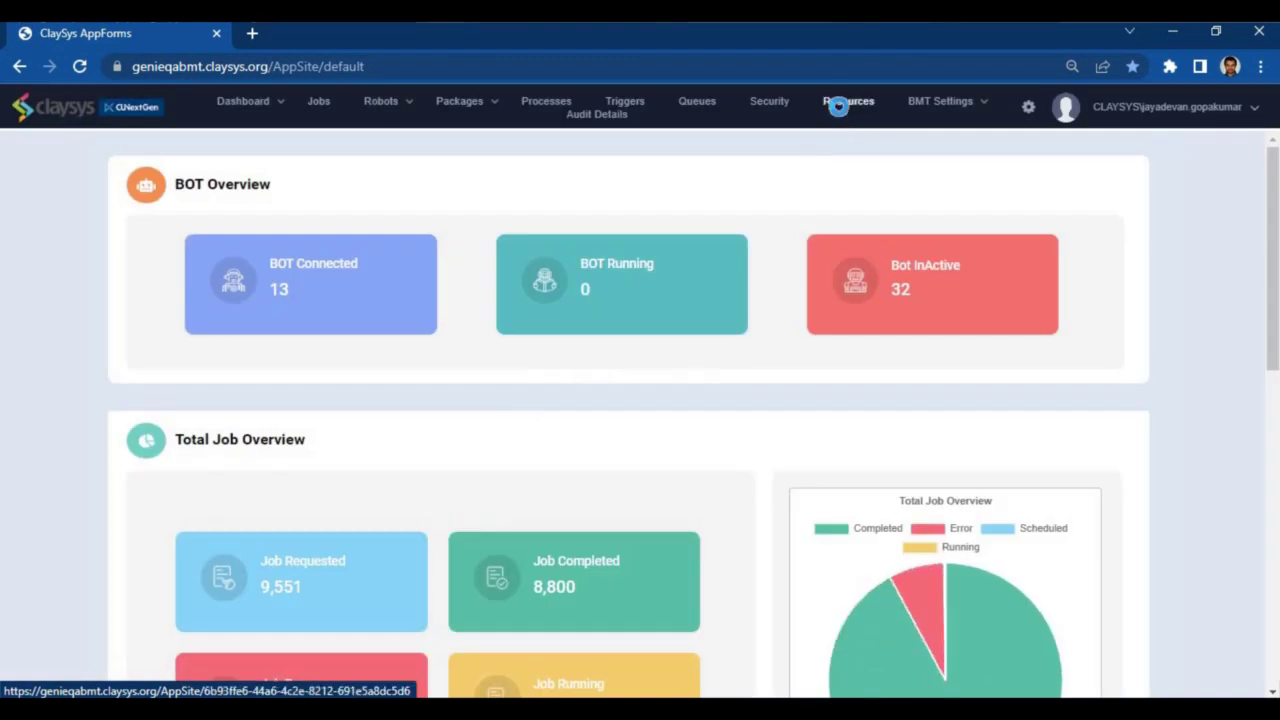
{"action": "left_click", "coordinate": [843, 104]}
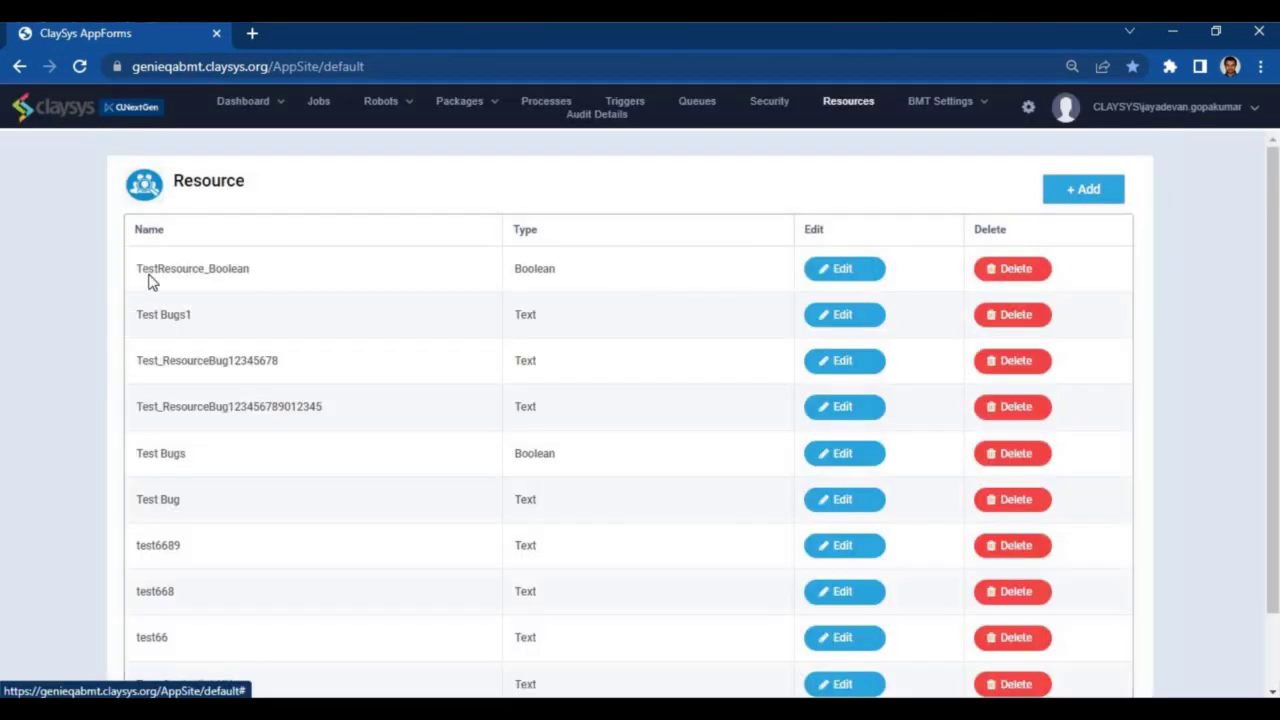